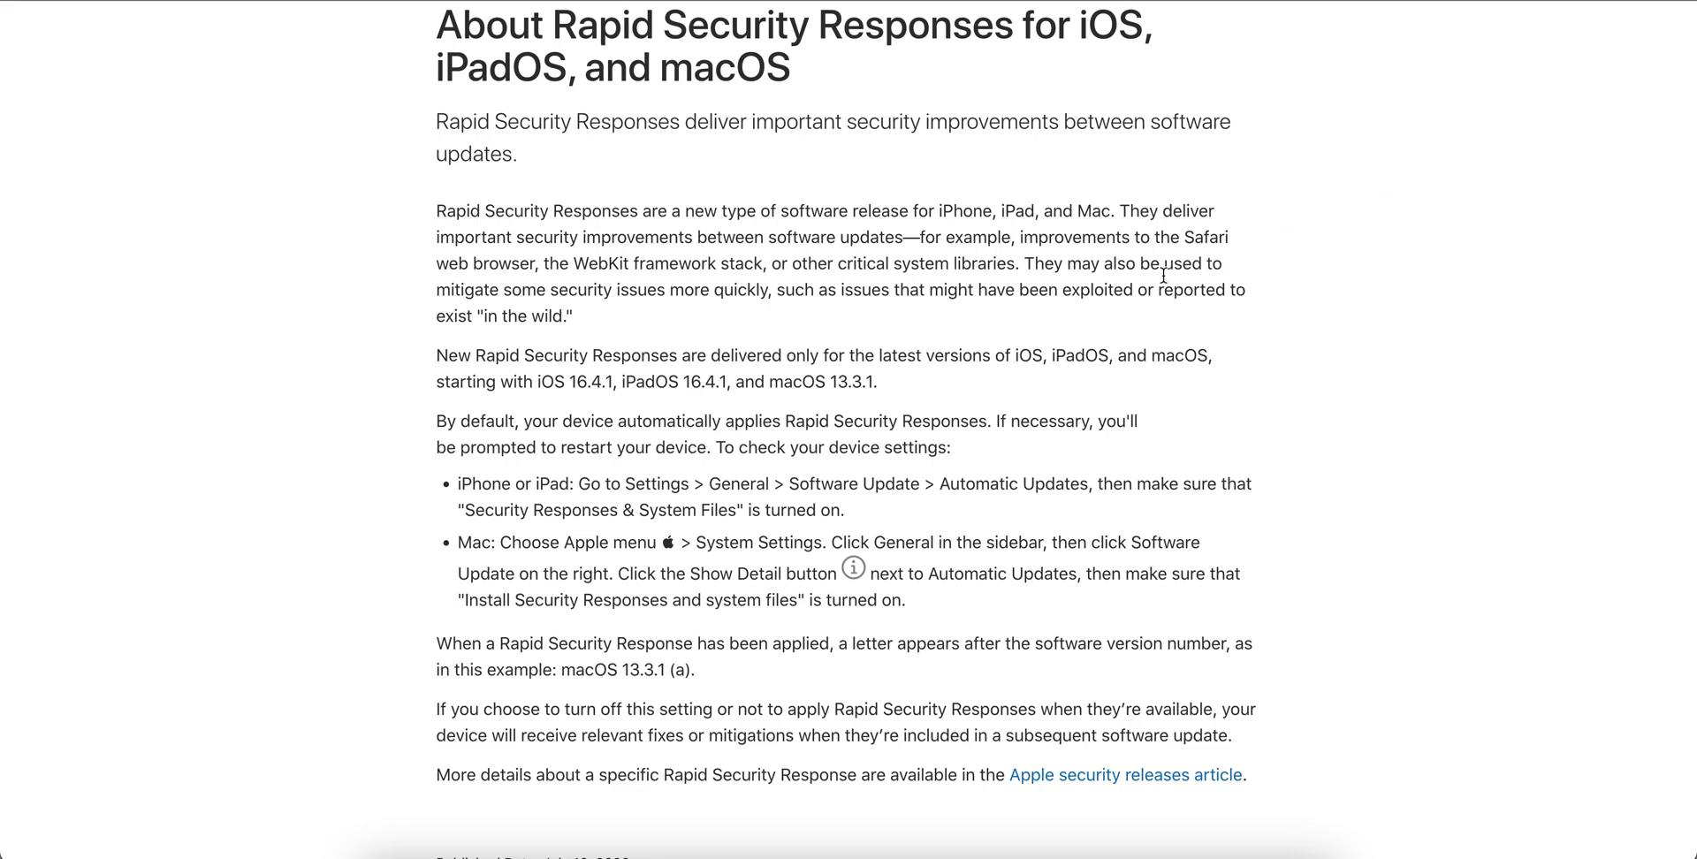
- Examine which iOS, iPadOS and macOS versions receive Rapid Security Responses in the Apple support article
left_click_drag(898, 385, 575, 376)
left_click(732, 379)
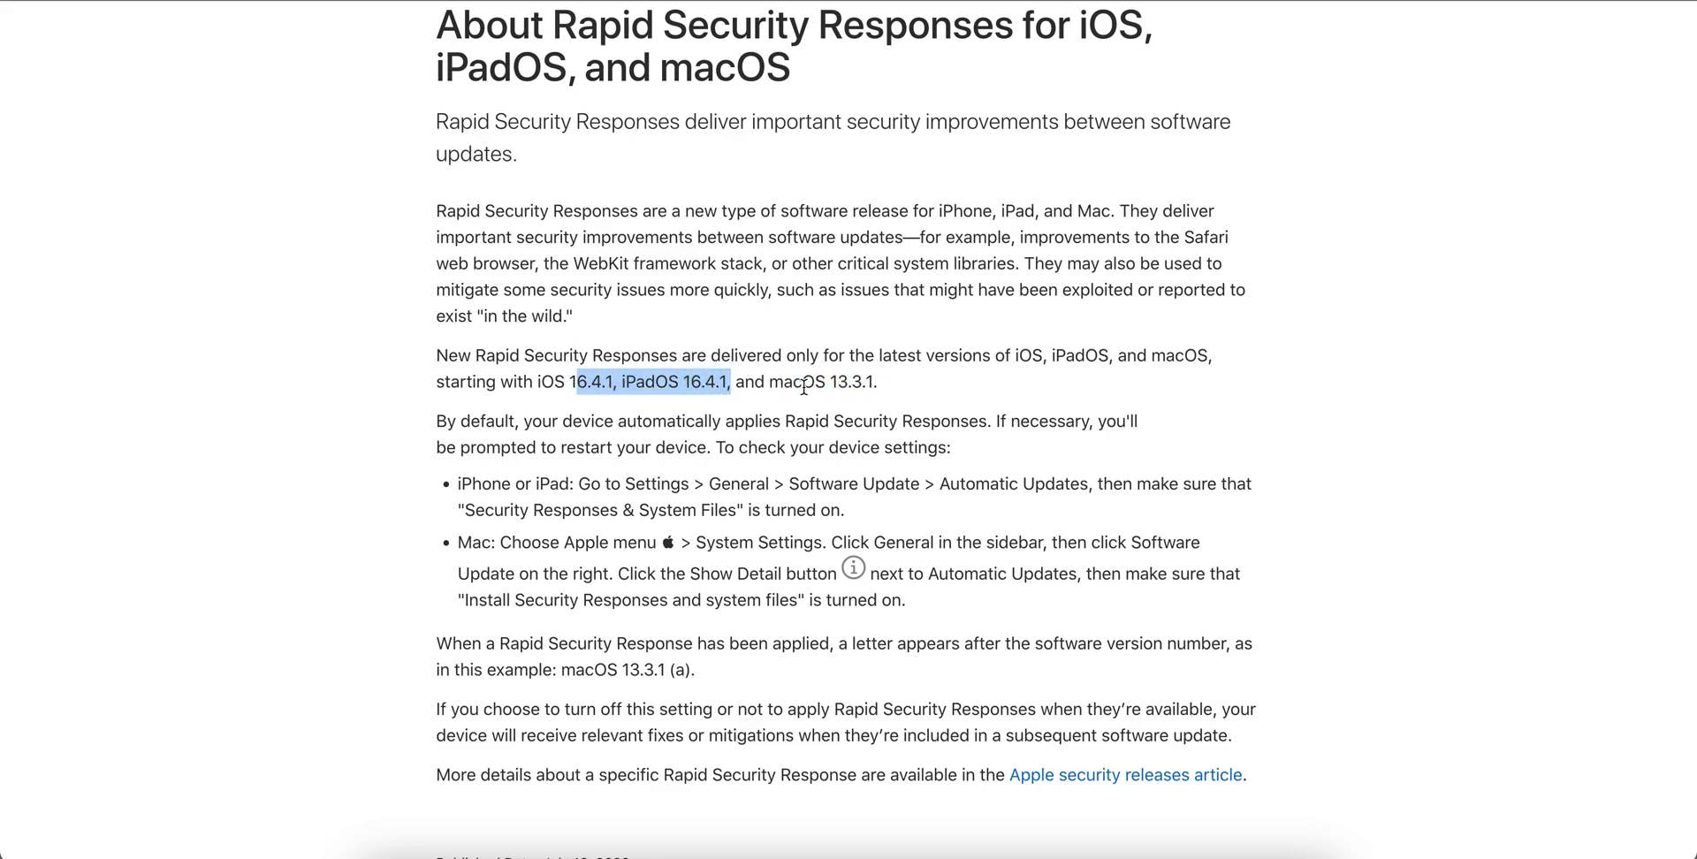
left_click(594, 386)
left_click_drag(604, 386, 568, 383)
left_click(612, 384)
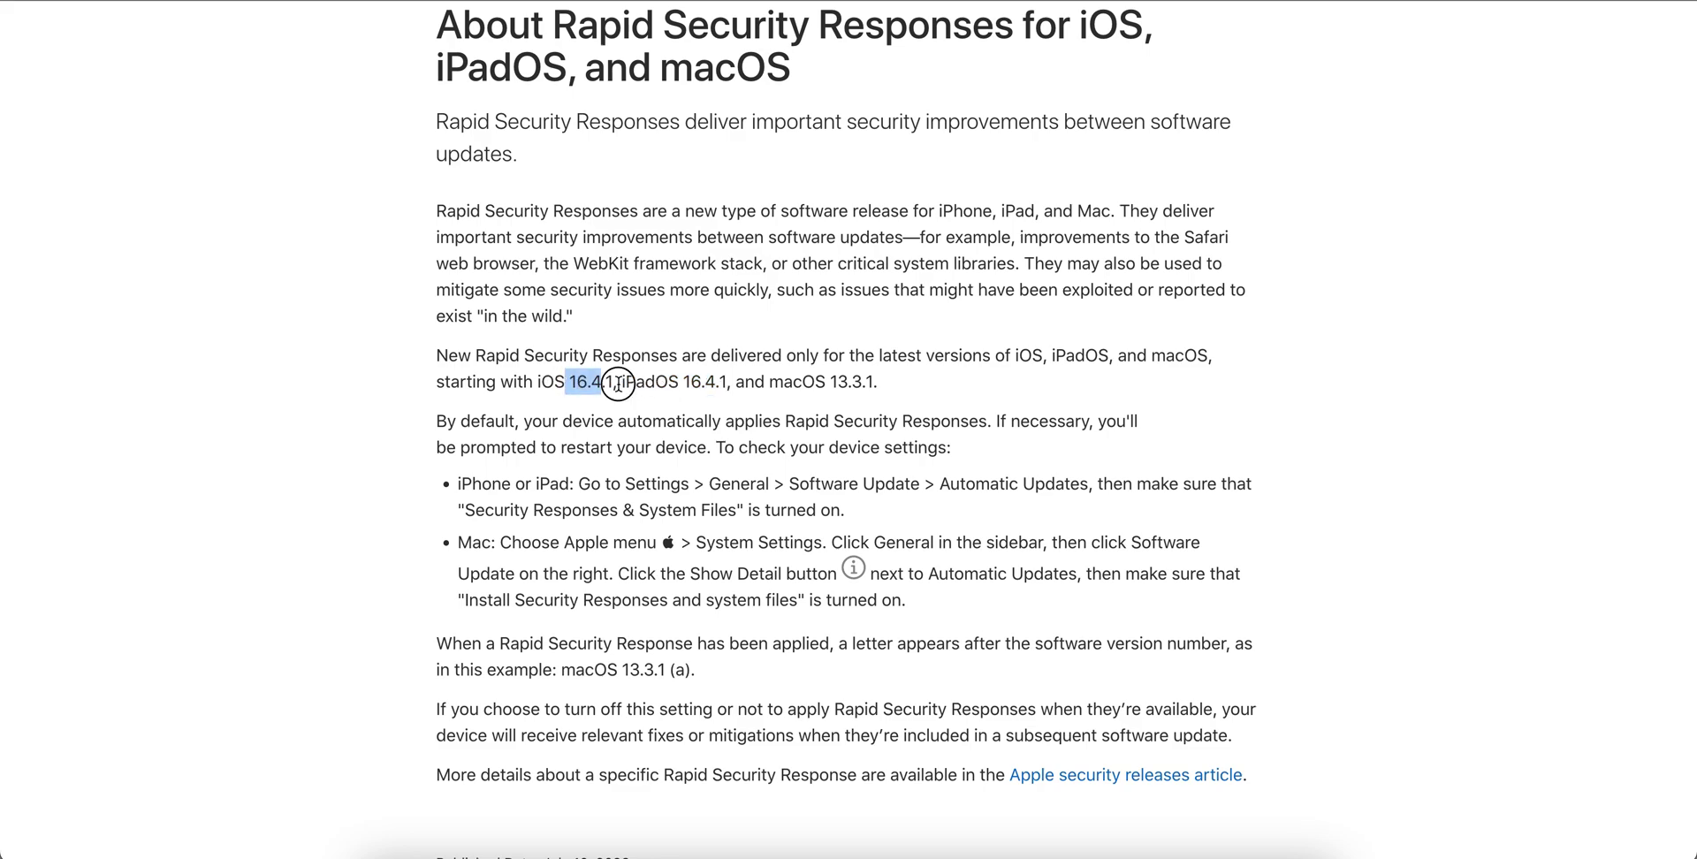
left_click(613, 385)
left_click_drag(568, 383, 628, 392)
left_click_drag(737, 384, 690, 385)
left_click_drag(882, 388, 836, 383)
mouse_move(592, 384)
left_mouse_down()
mouse_move(566, 383)
mouse_move(618, 383)
left_mouse_up()
left_click(619, 383)
left_click(623, 384)
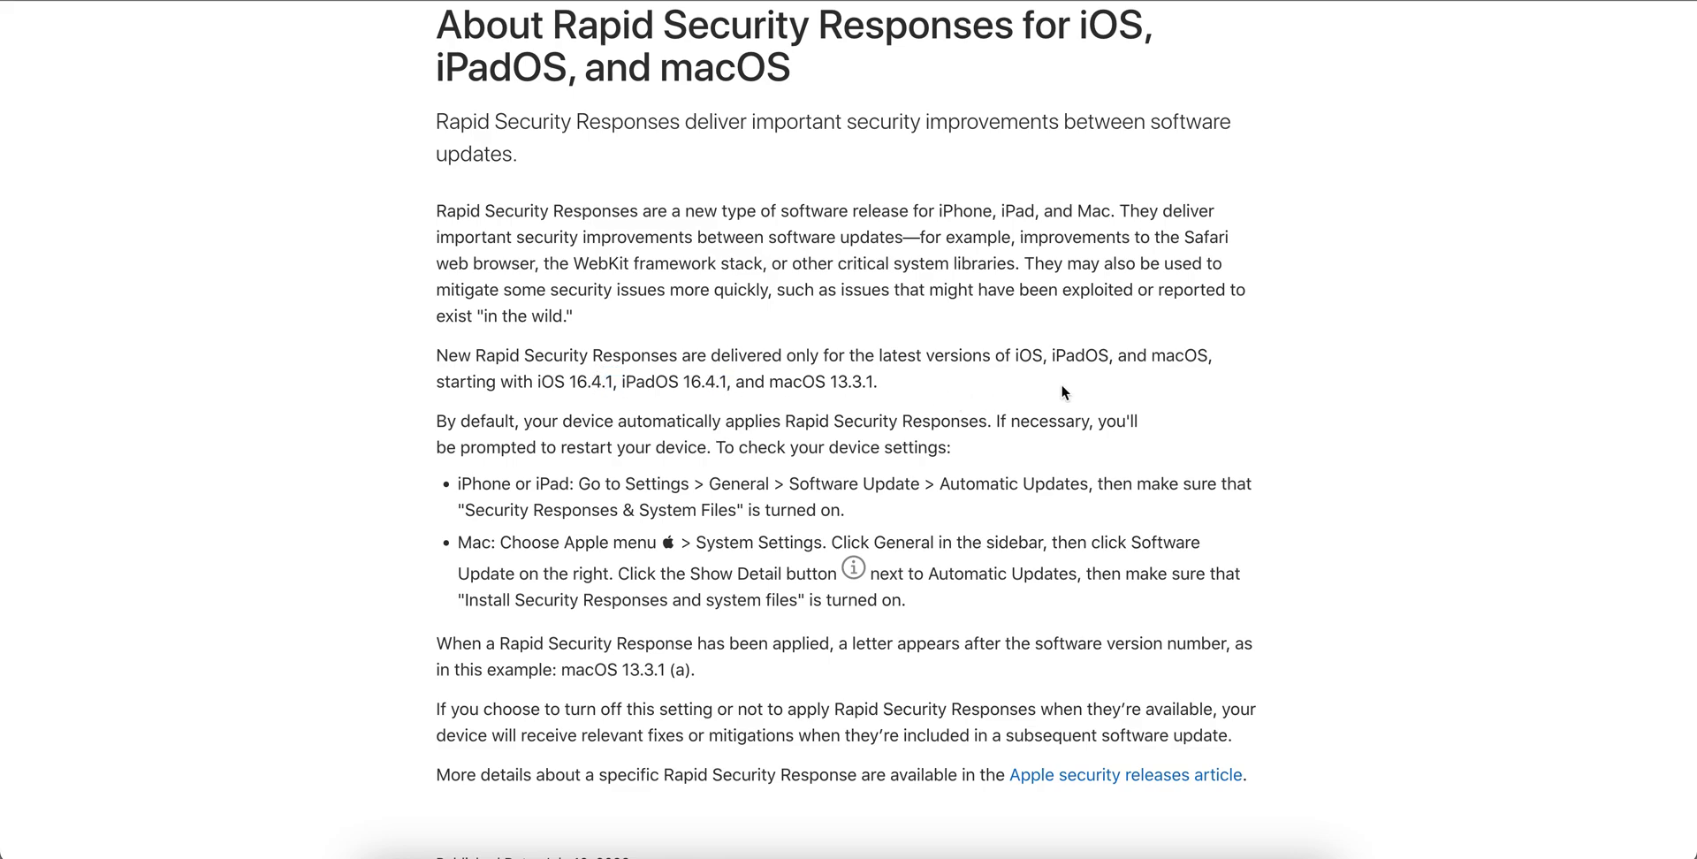
left_click_drag(591, 382, 573, 380)
left_click(600, 384)
left_click_drag(602, 382, 554, 382)
left_click(614, 383)
left_click_drag(613, 382, 554, 383)
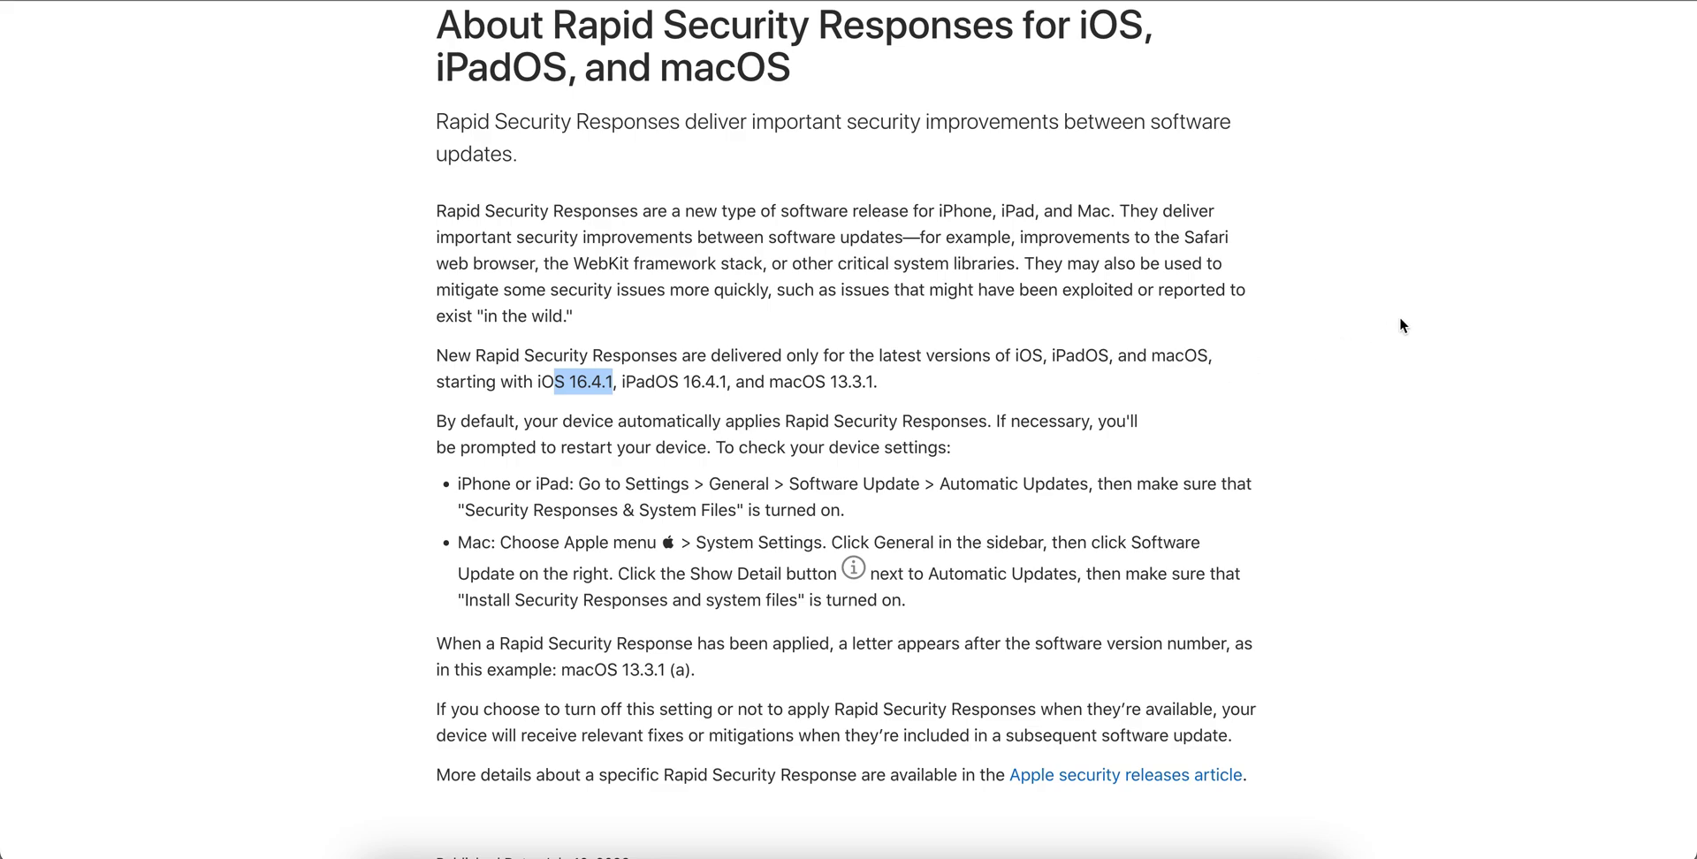
scroll(1400, 320, "down", 1)
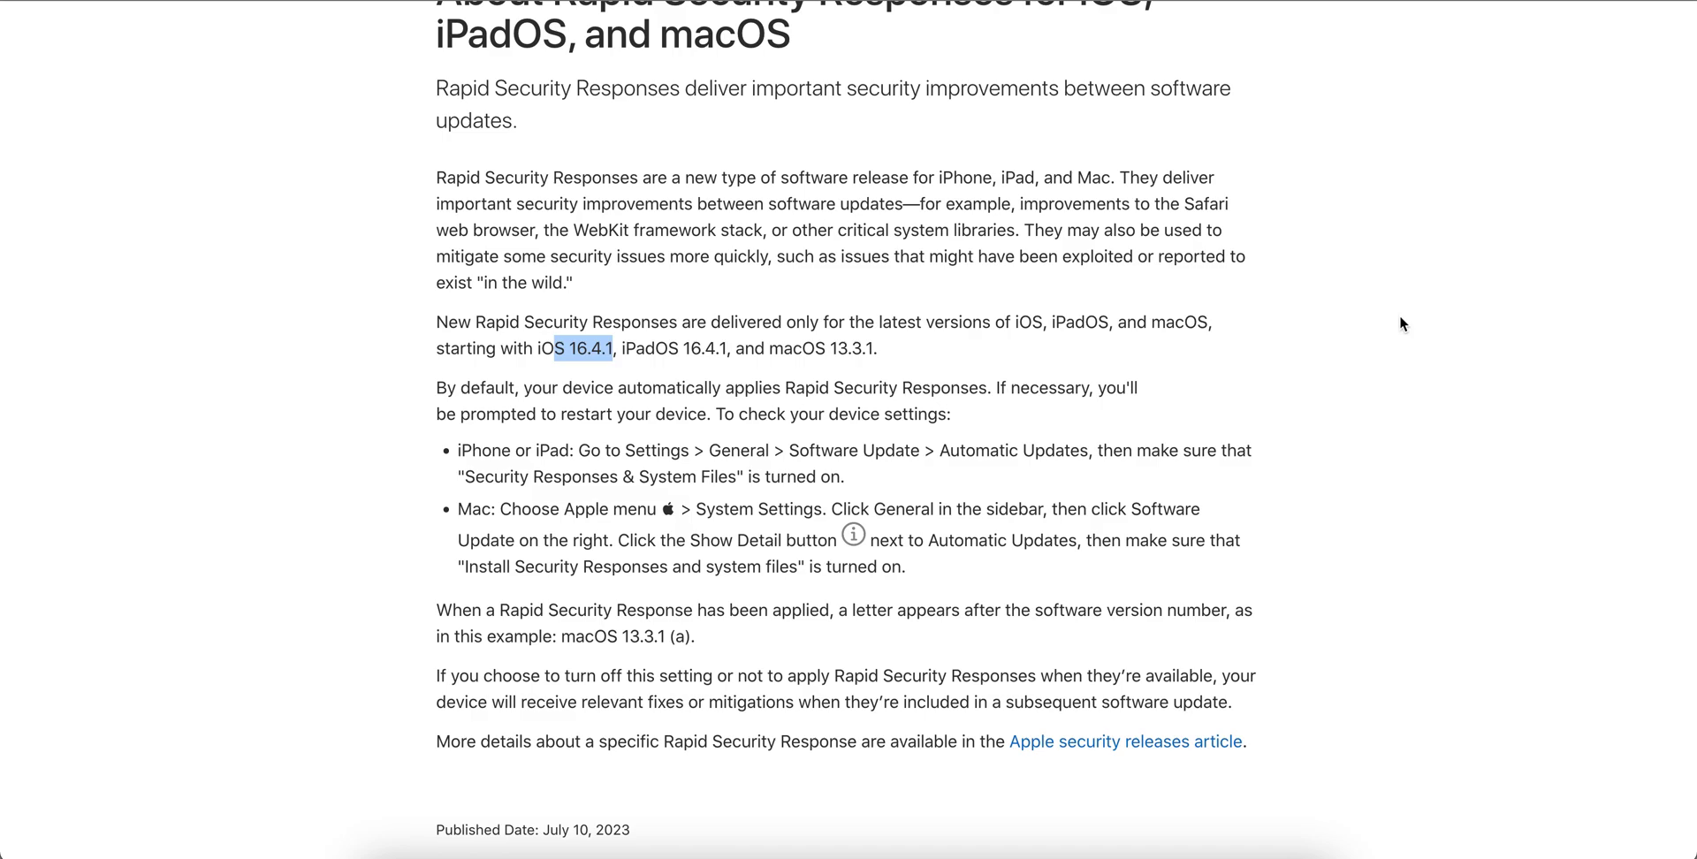
scroll(1399, 314, "down", 5)
scroll(1398, 311, "up", 3)
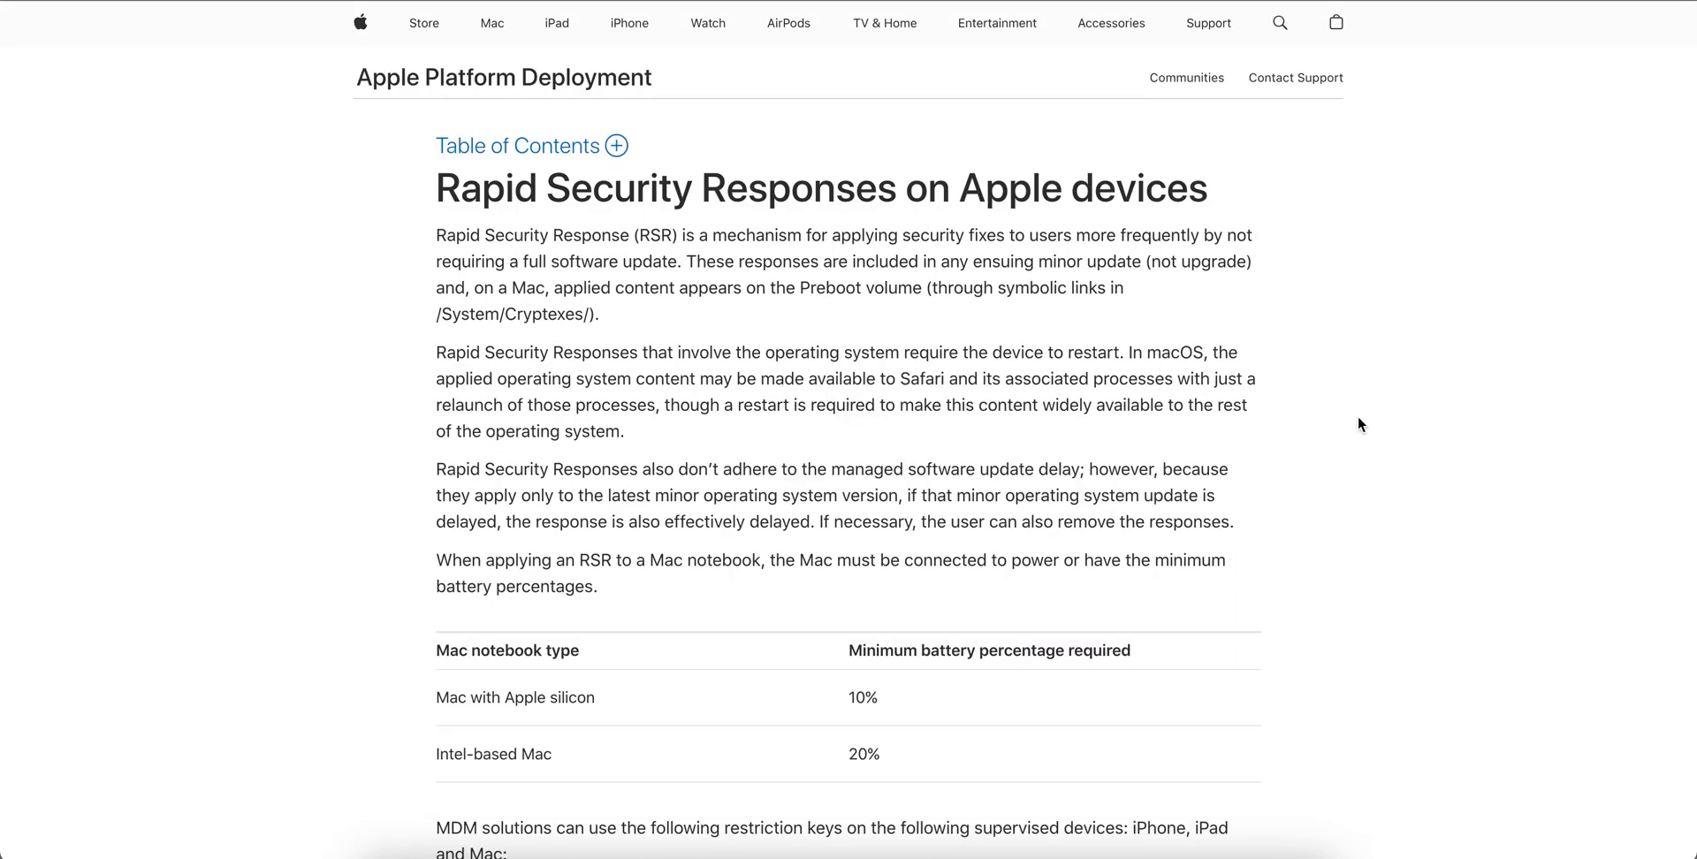
- Read the Rapid Security Response versioning section and its example table in the Apple Platform Deployment guide
scroll(1359, 419, "down", 6)
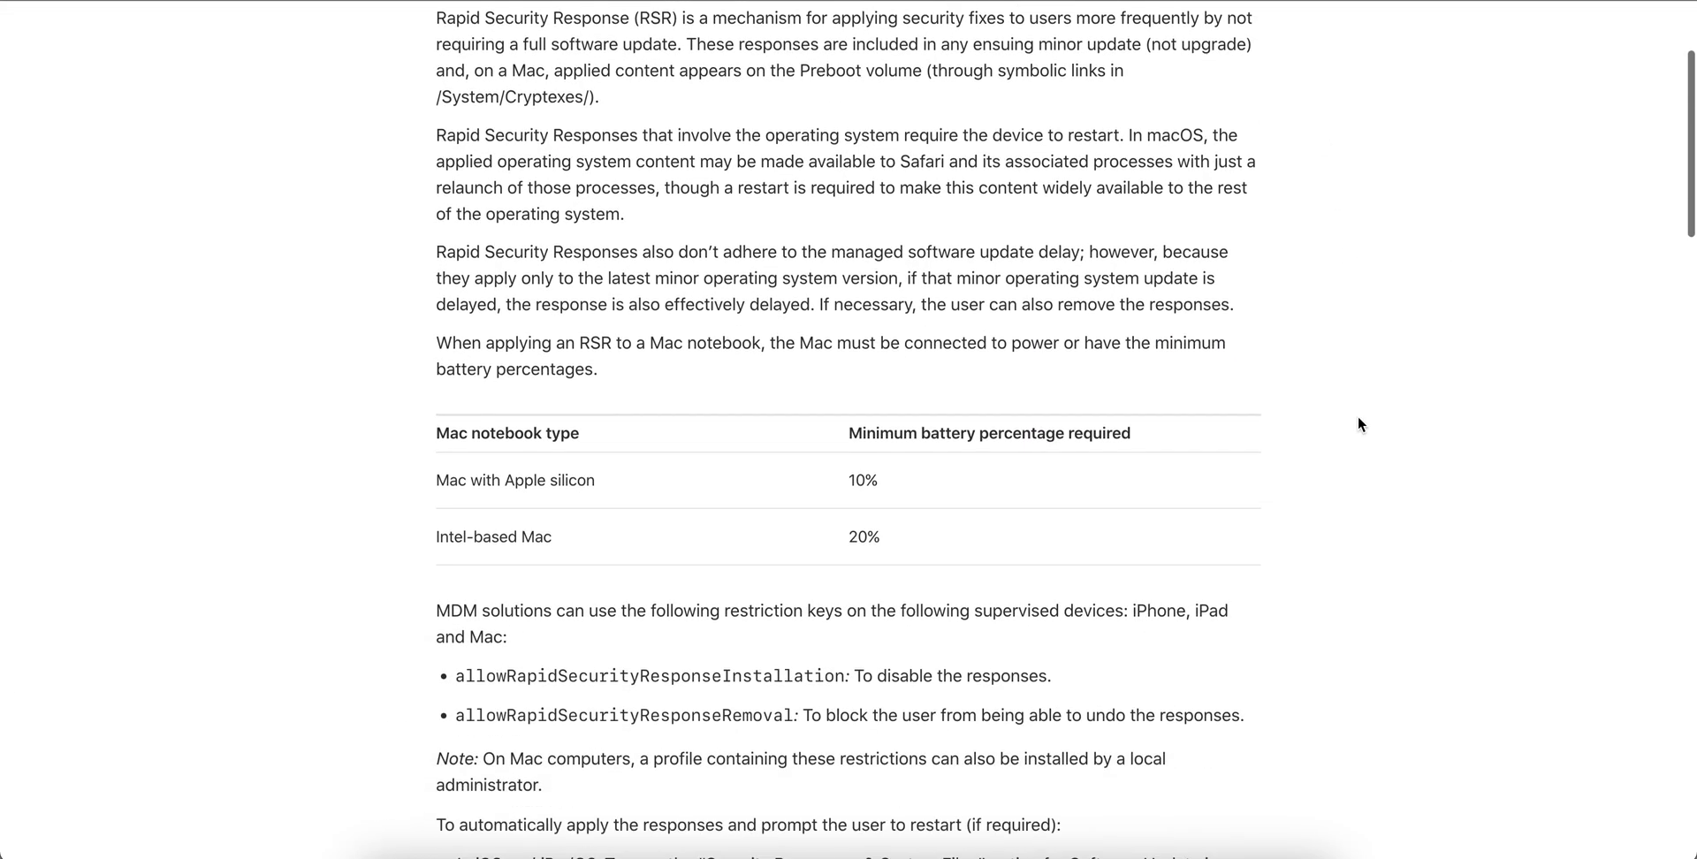
scroll(1359, 417, "down", 8)
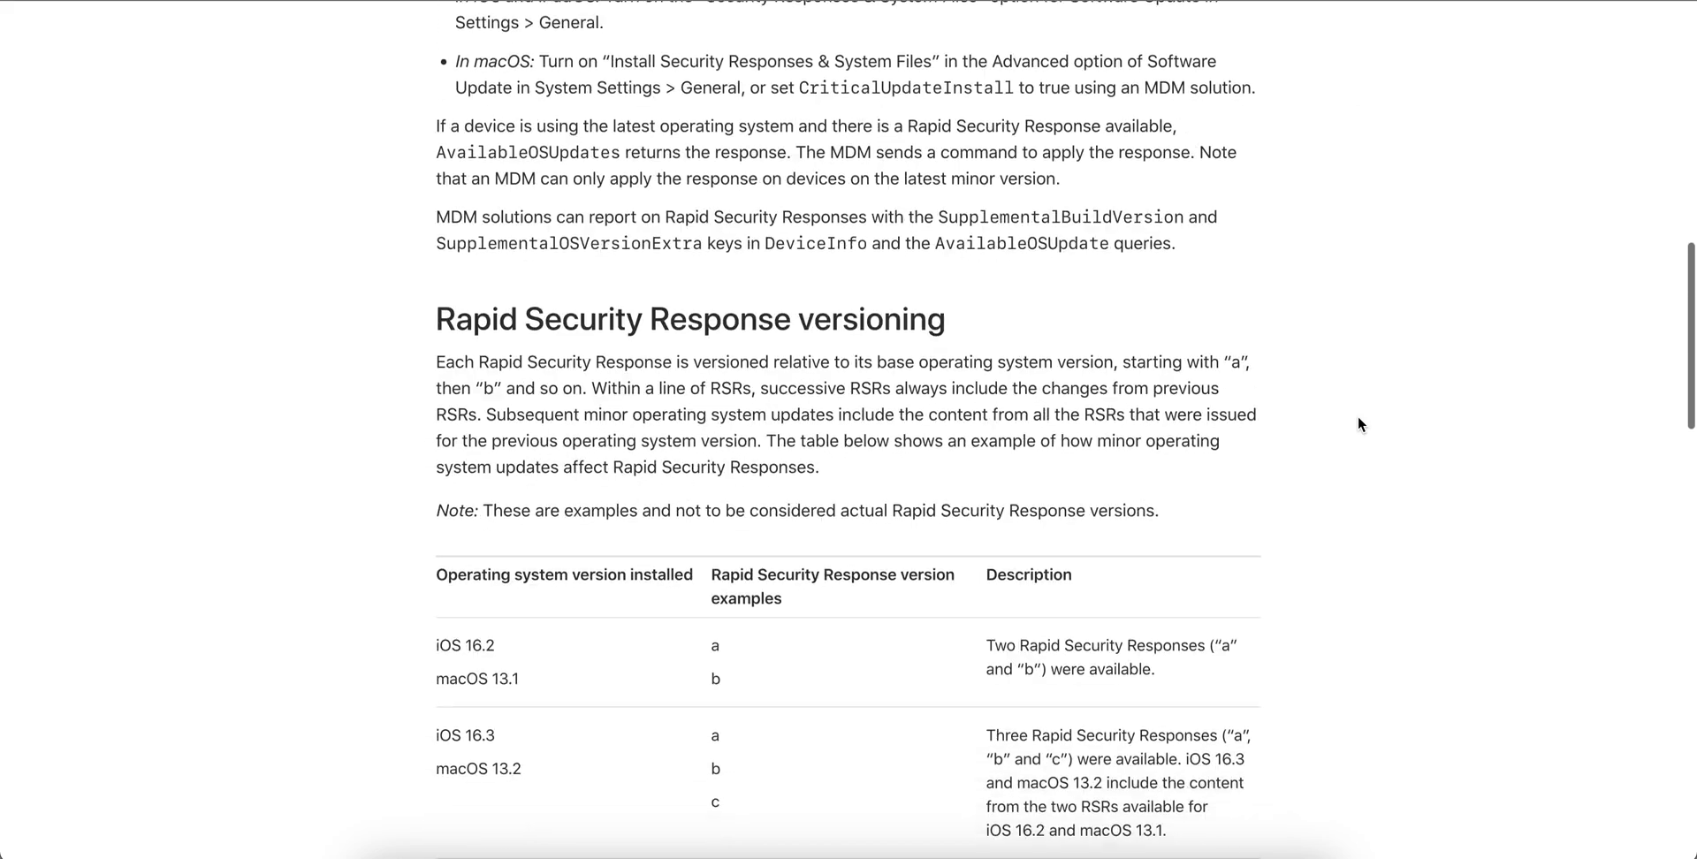
scroll(1359, 417, "down", 1)
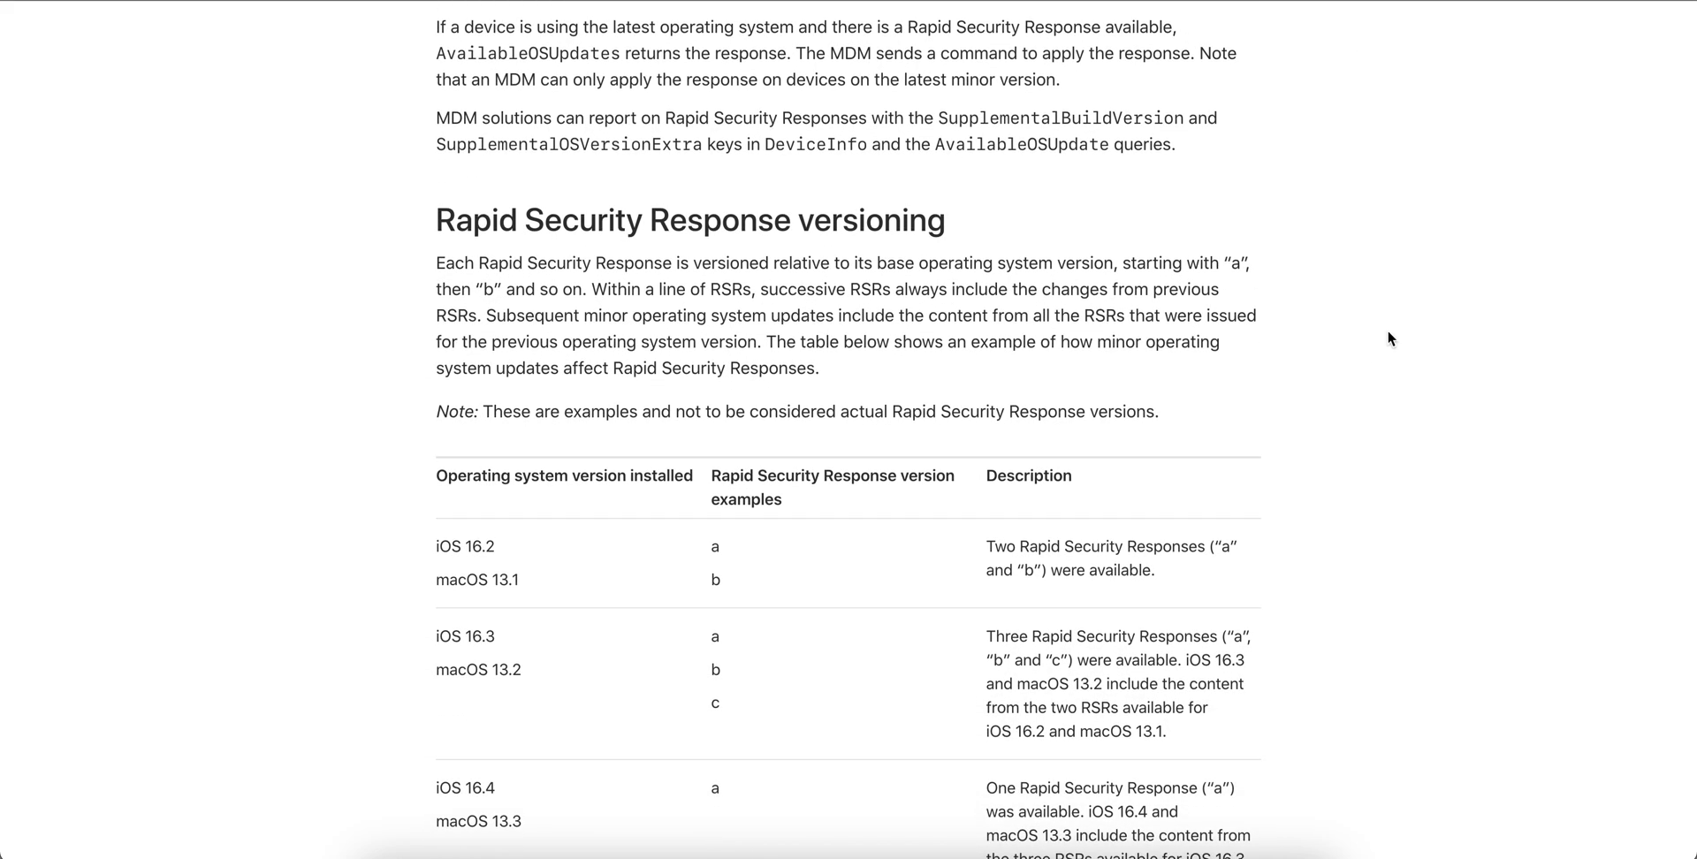
scroll(1406, 315, "down", 1)
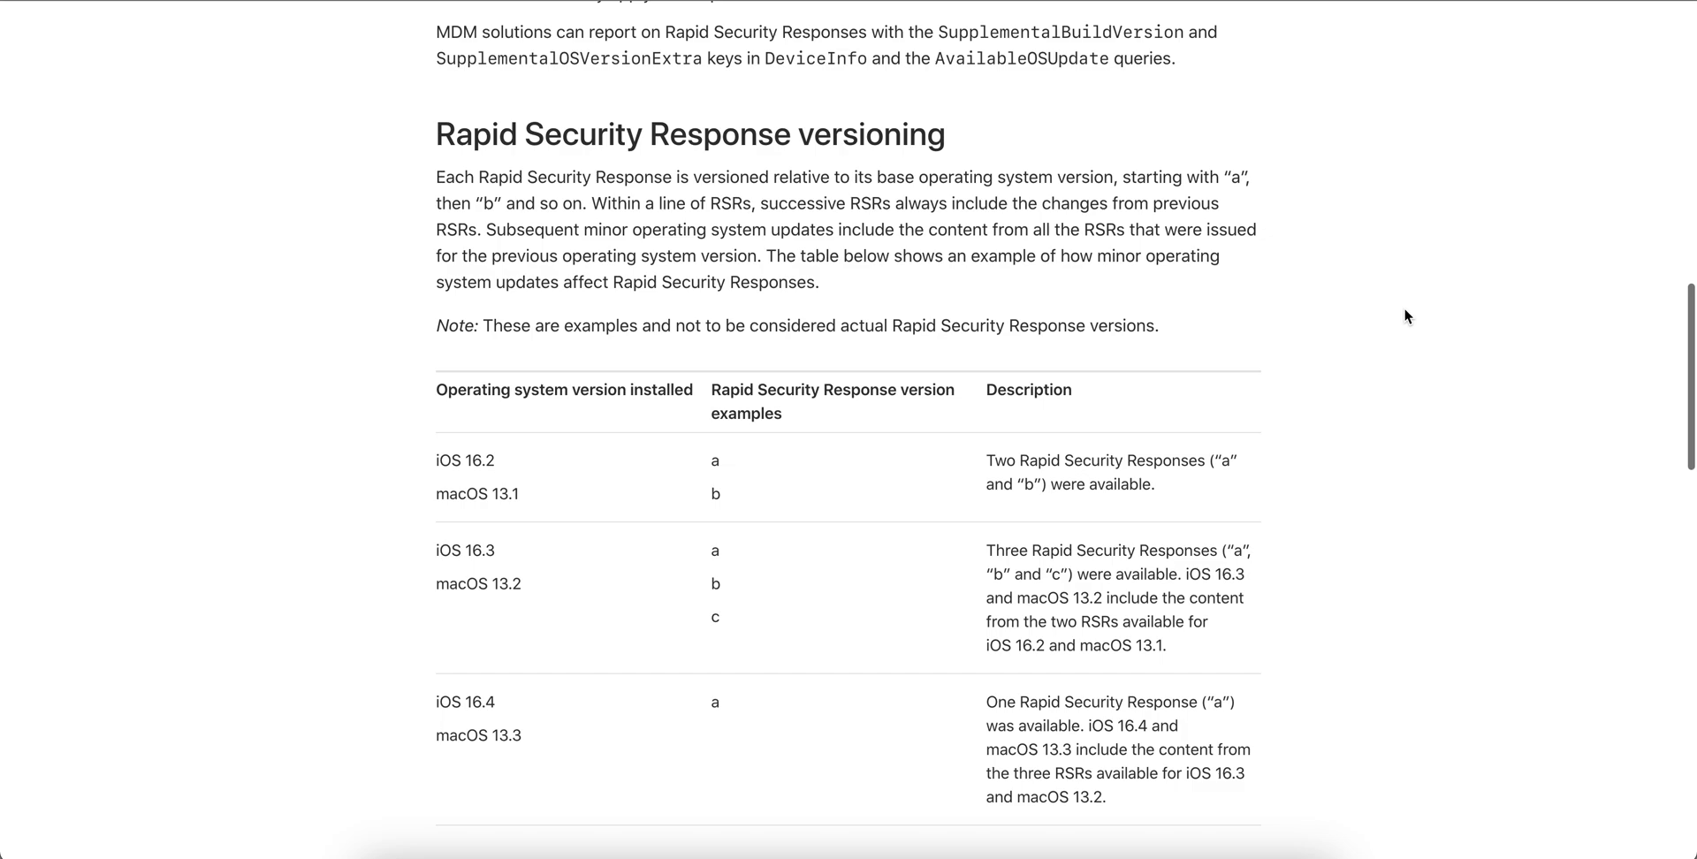
left_click_drag(1231, 178, 1250, 180)
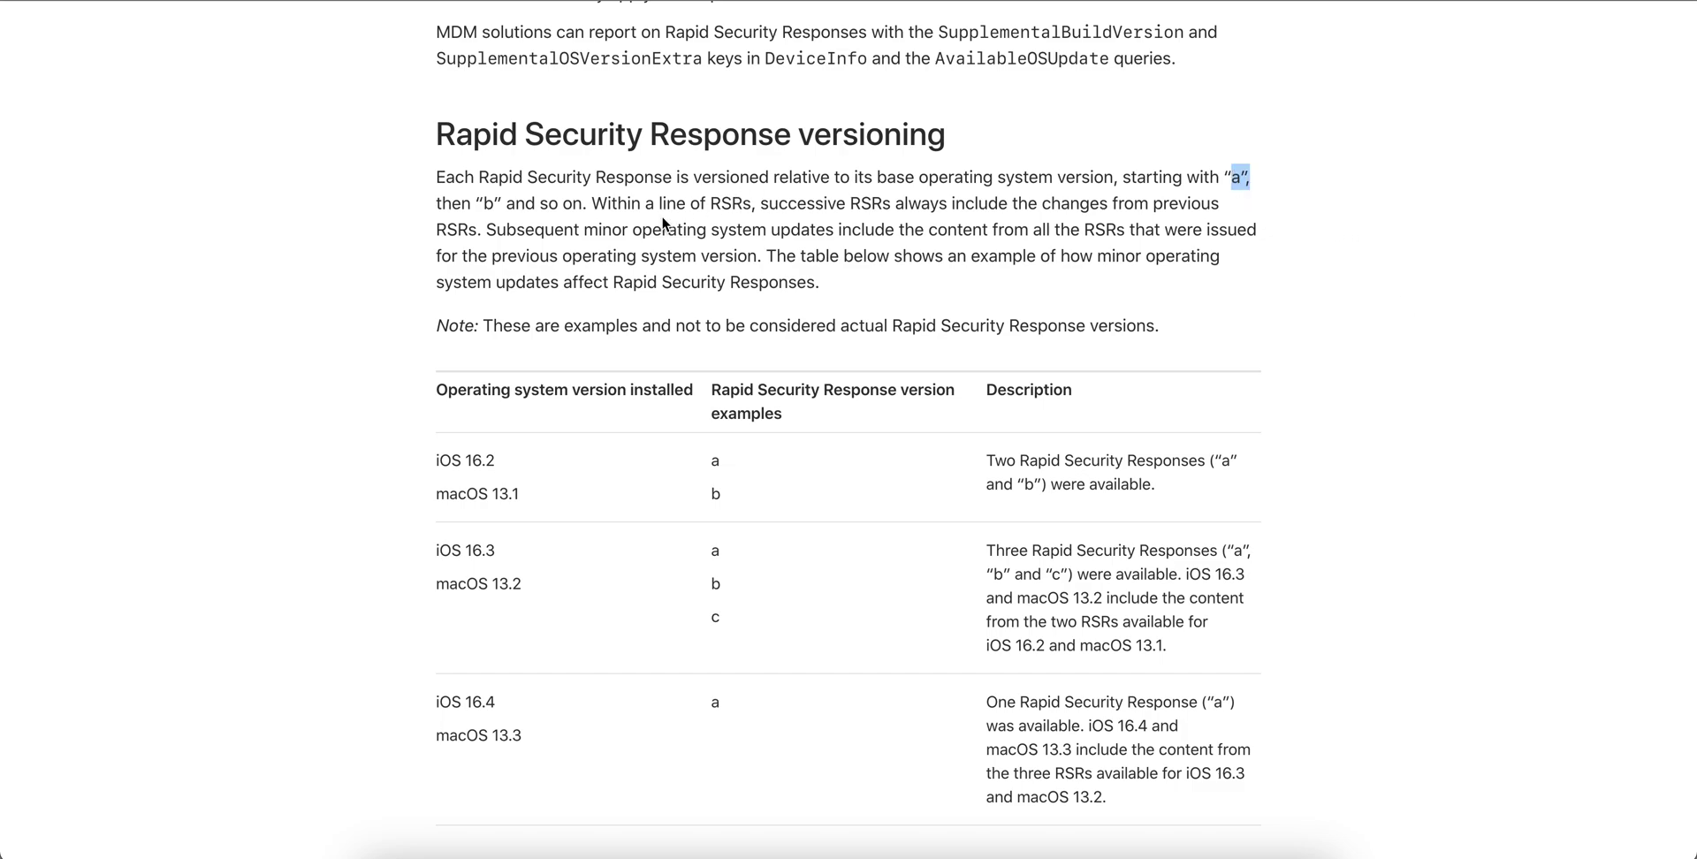
right_click(718, 565)
left_click(712, 571)
left_click_drag(1016, 461, 1204, 470)
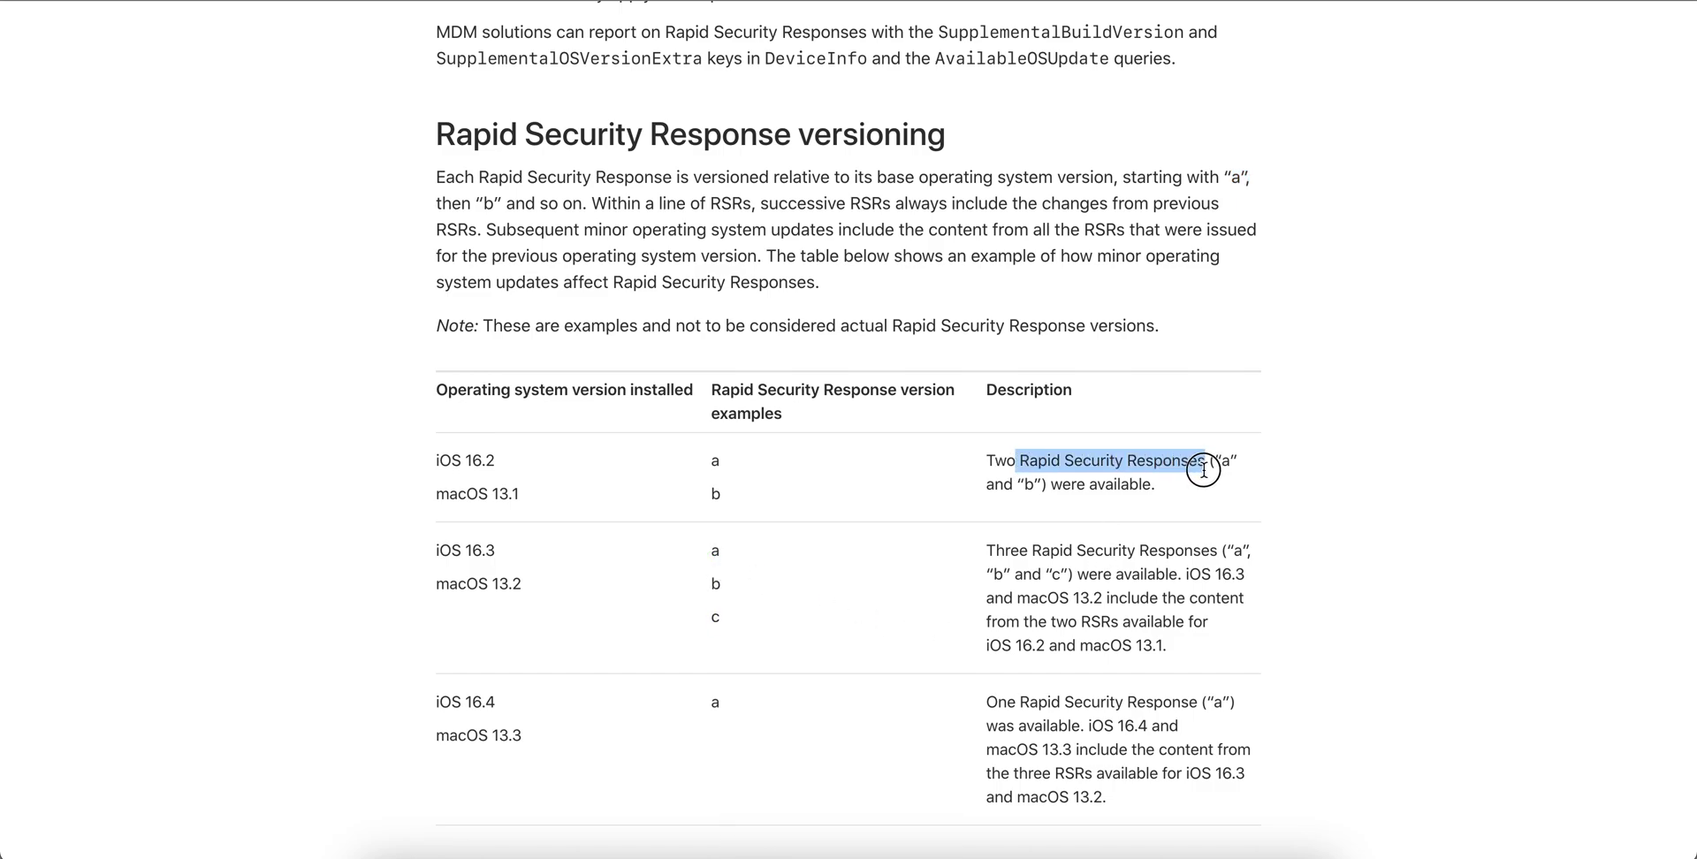
left_click(737, 464)
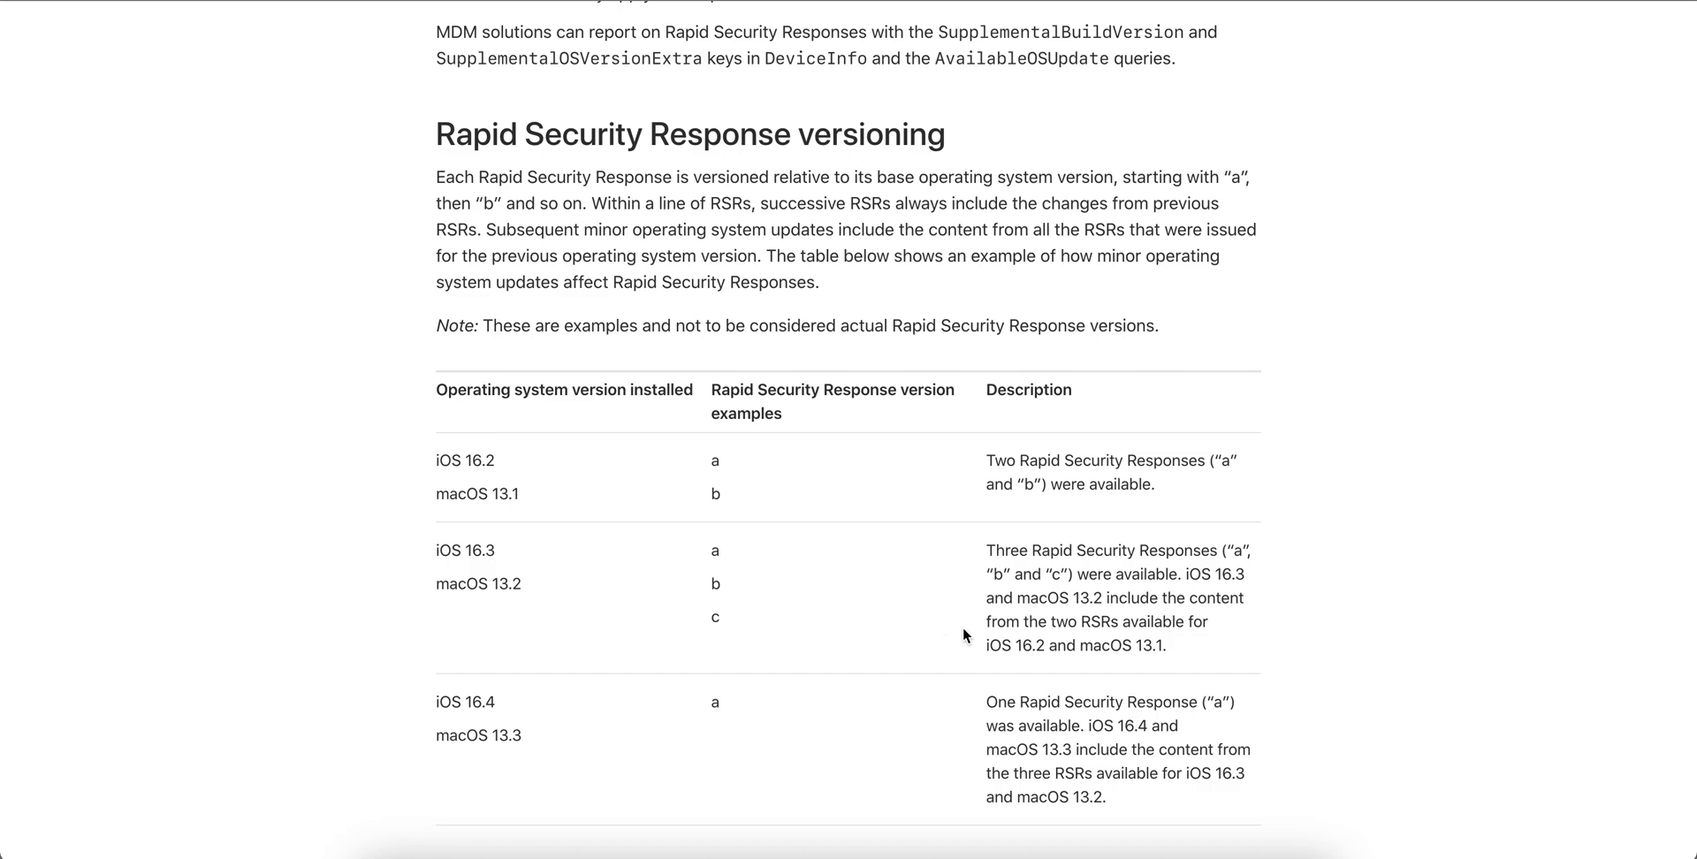
mouse_move(1051, 575)
left_mouse_down()
mouse_move(1094, 575)
mouse_move(1075, 574)
left_mouse_up()
left_click_drag(713, 390, 881, 407)
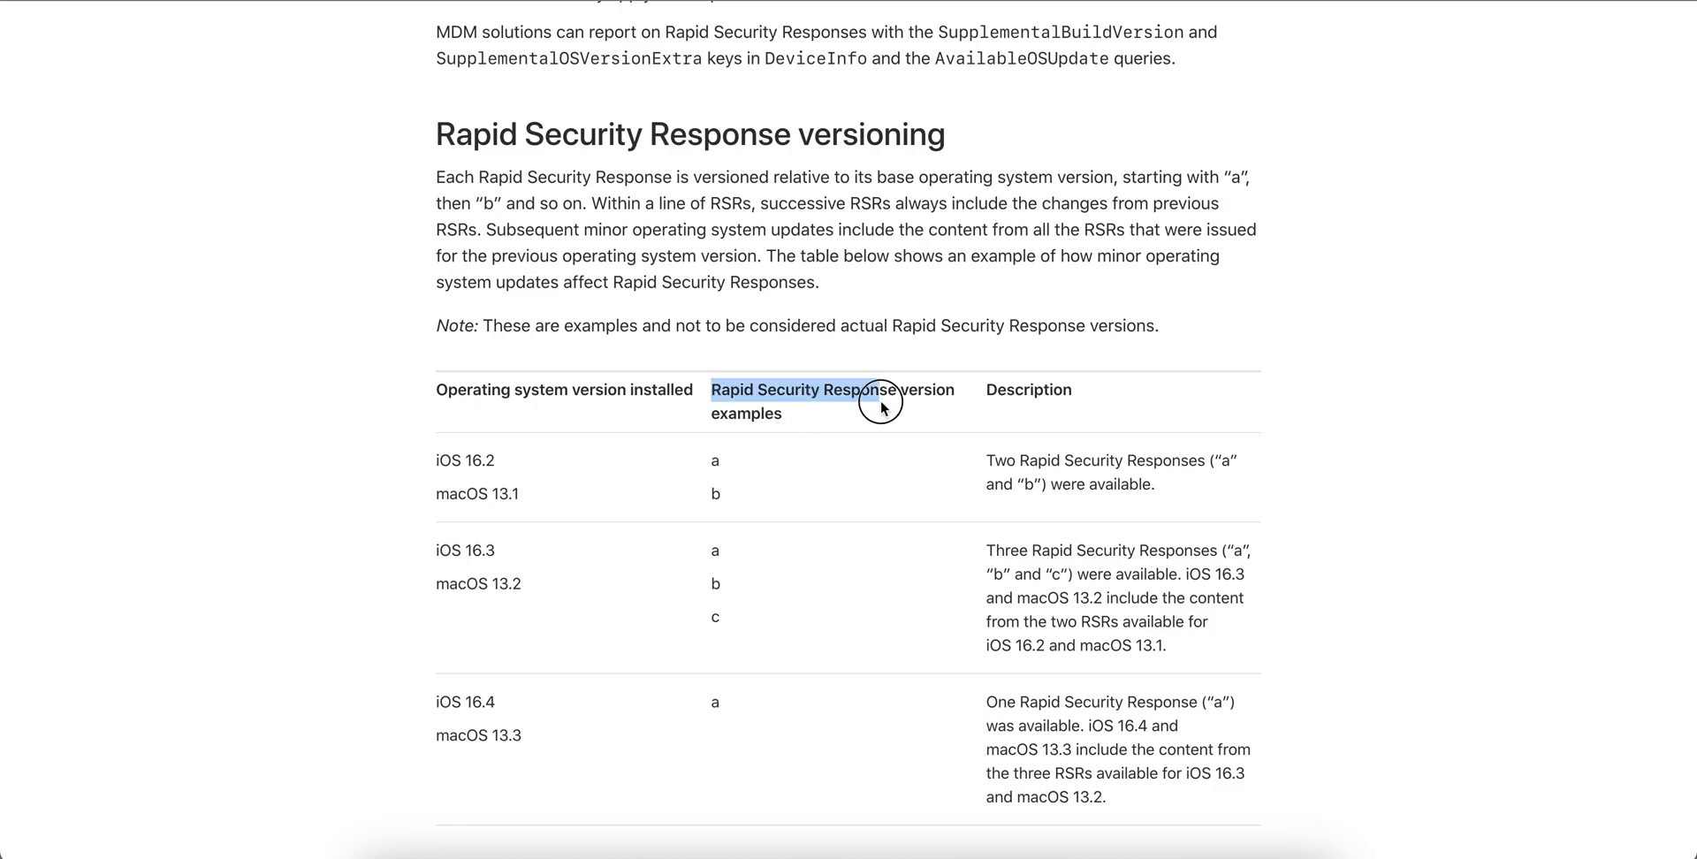
triple_click(879, 403)
left_click(857, 405)
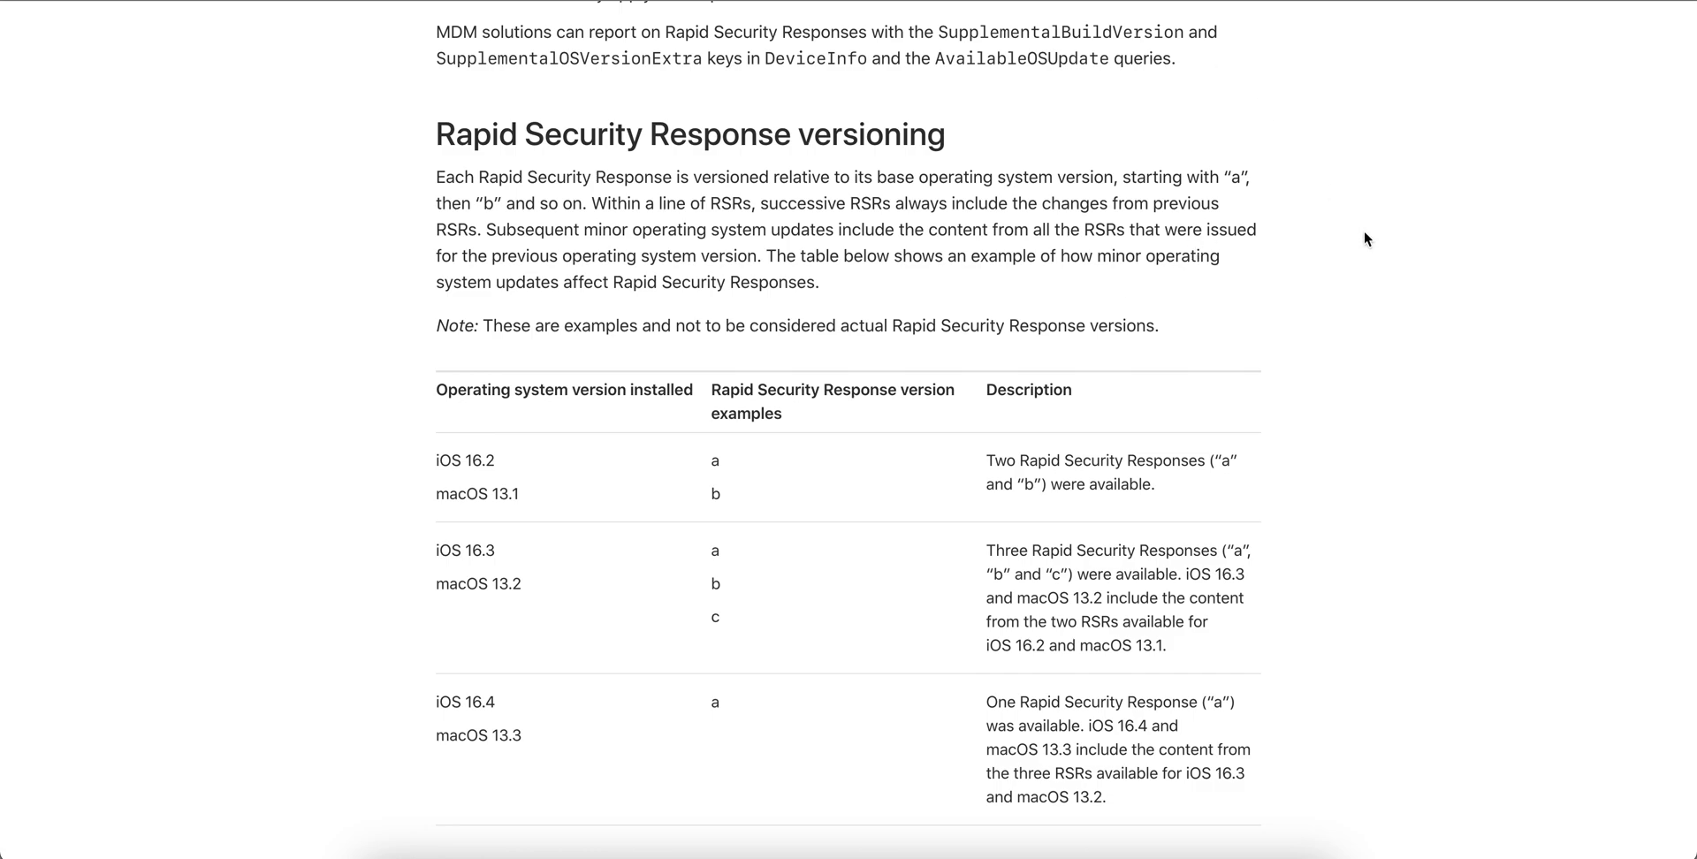
scroll(1323, 184, "down", 5)
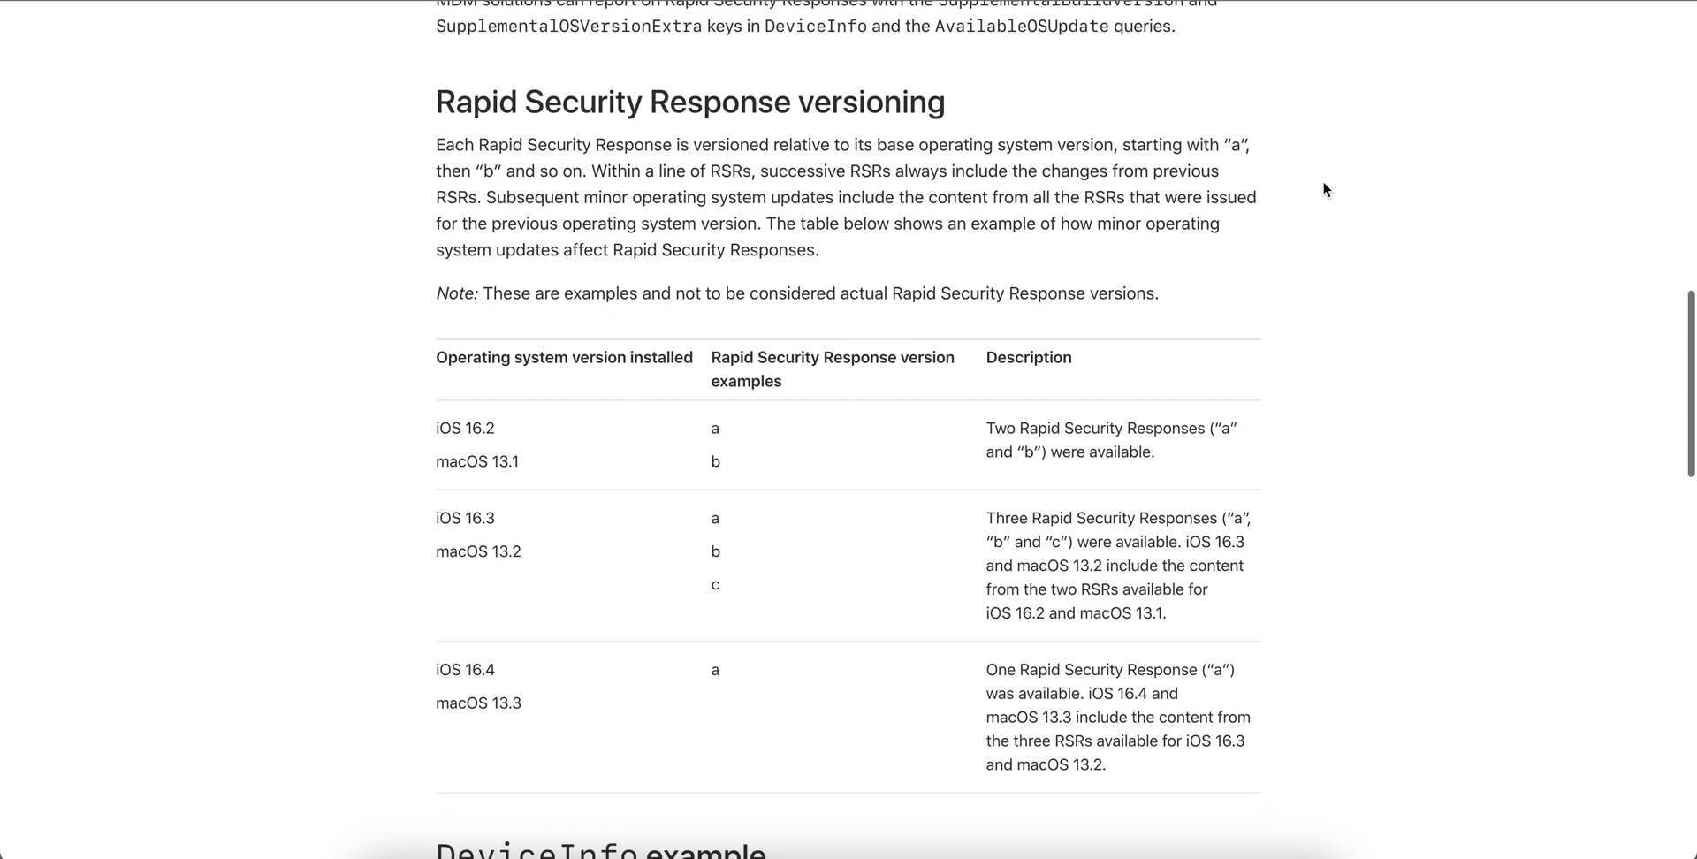
scroll(1323, 184, "down", 3)
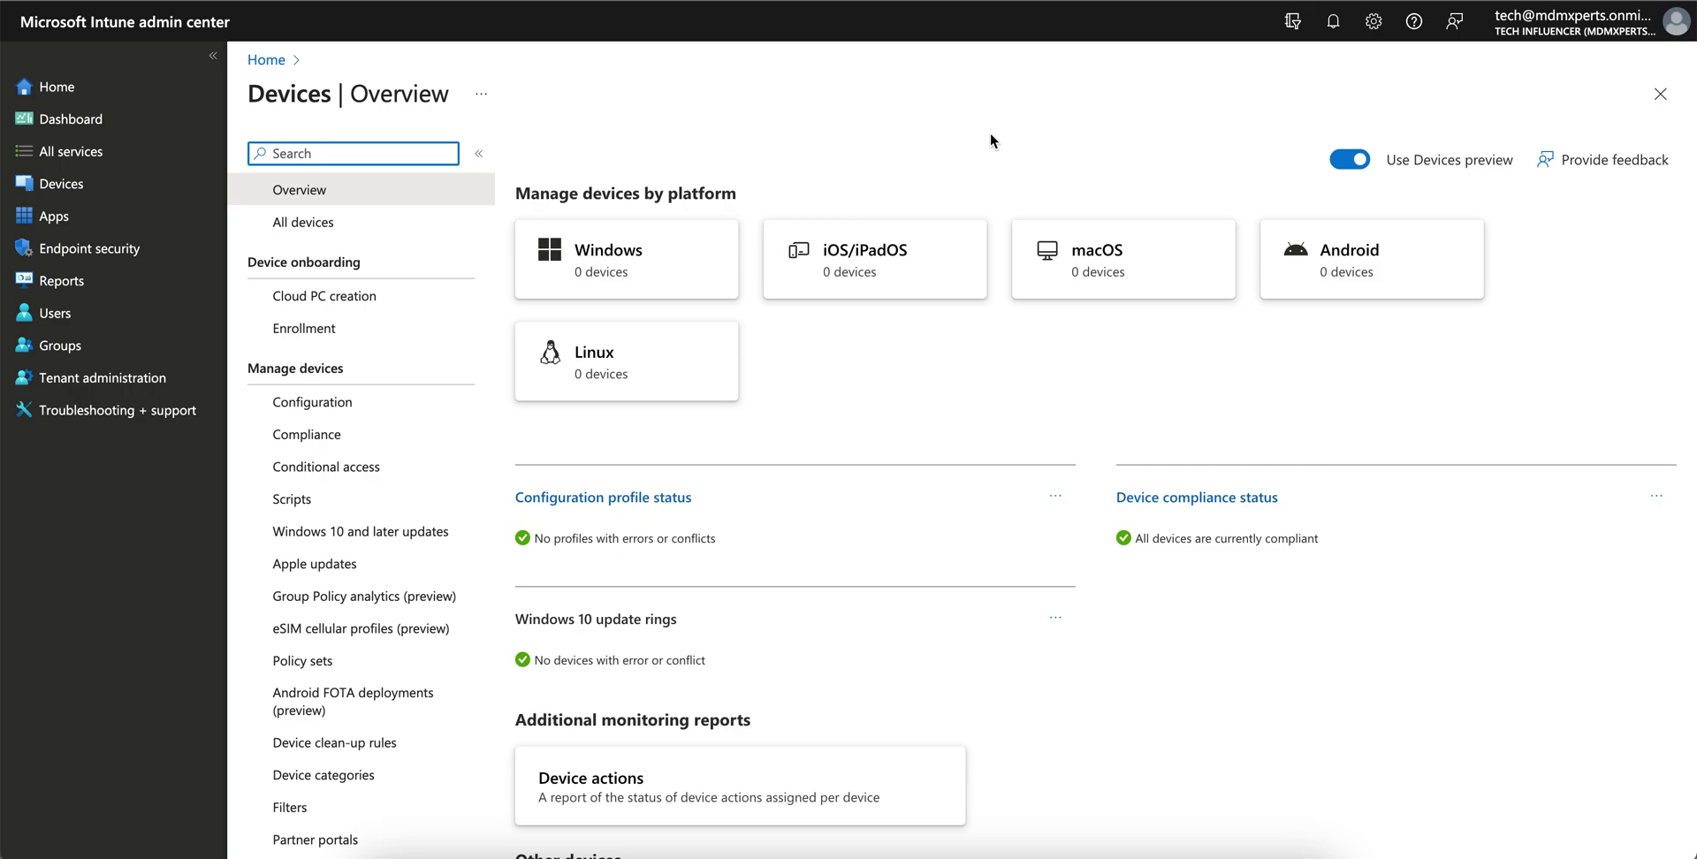
- In the Microsoft Intune admin center, start a new compliance policy for iOS/iPadOS devices
left_click(907, 312)
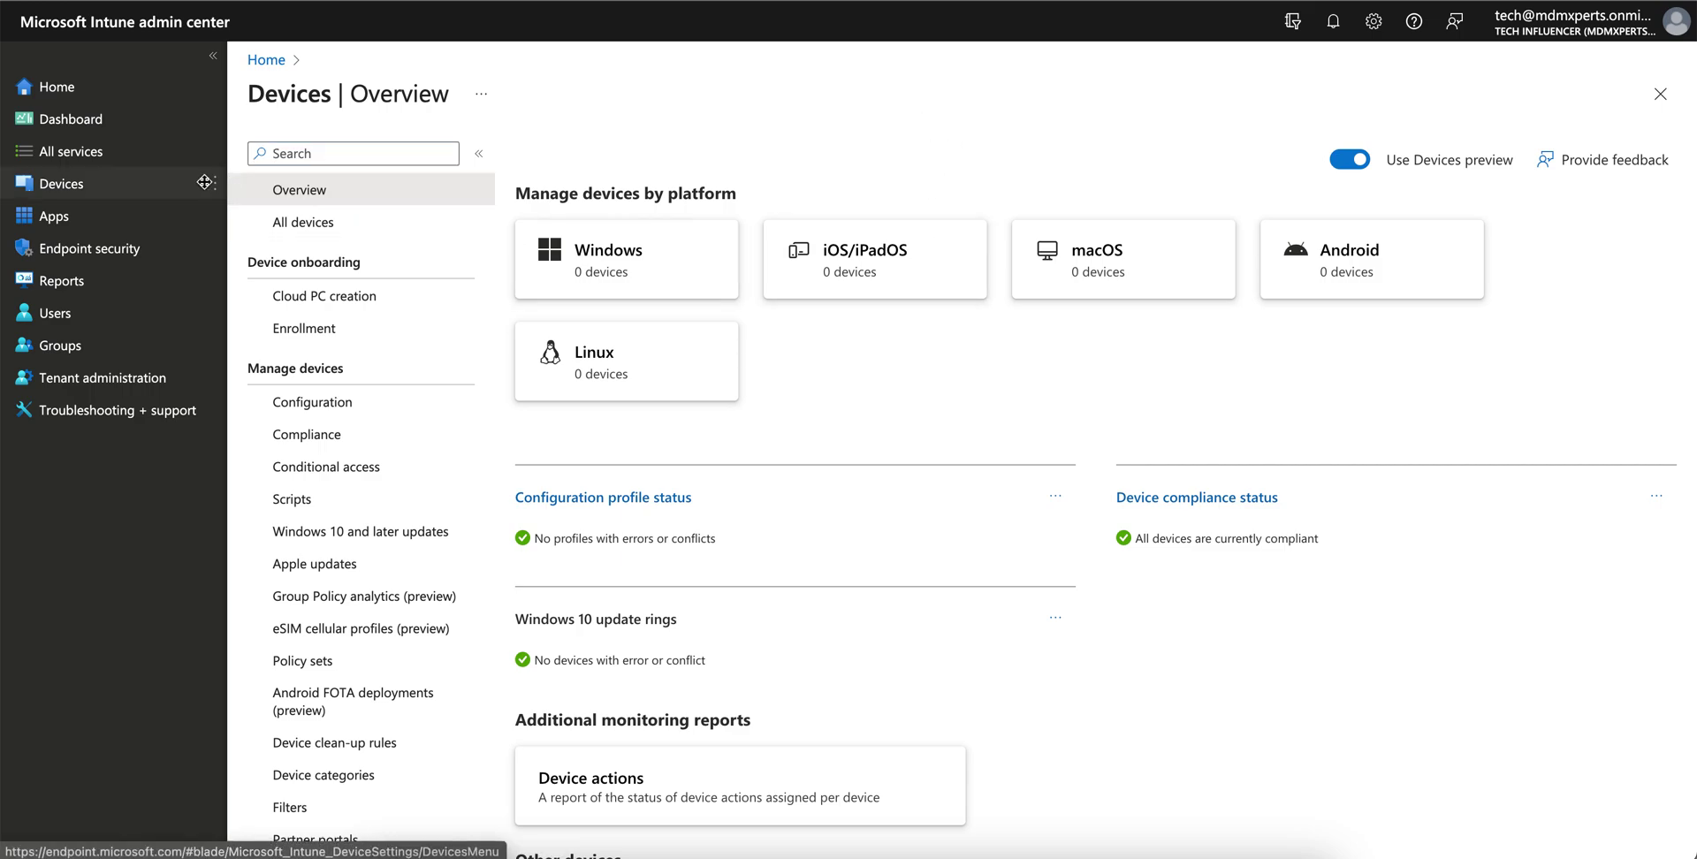
left_click(865, 264)
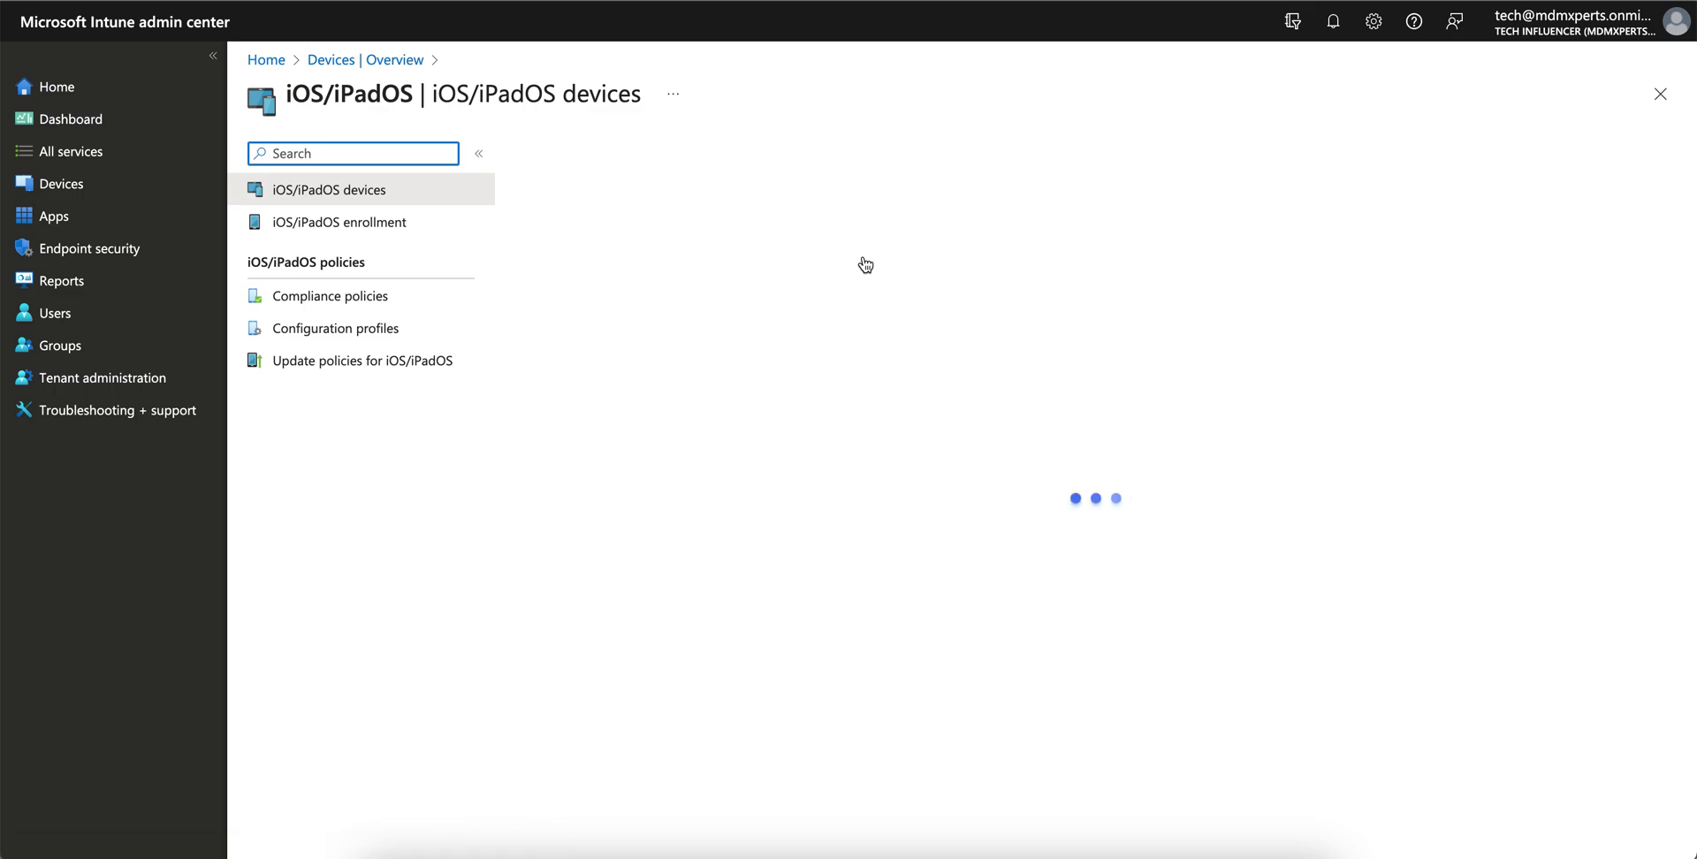
left_click(442, 296)
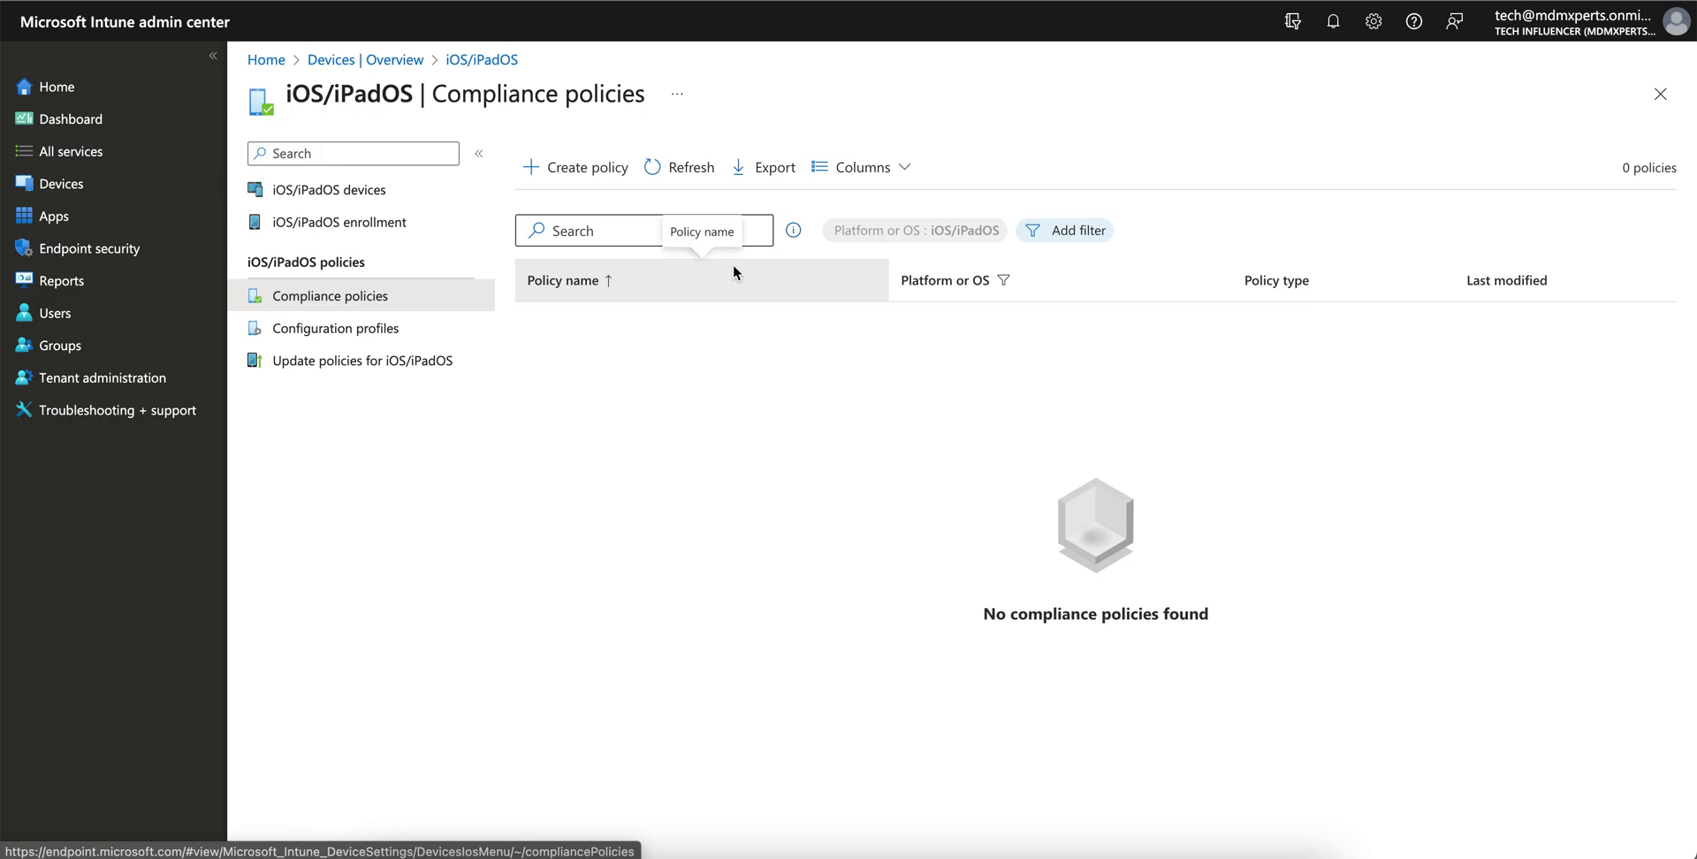
left_click(587, 168)
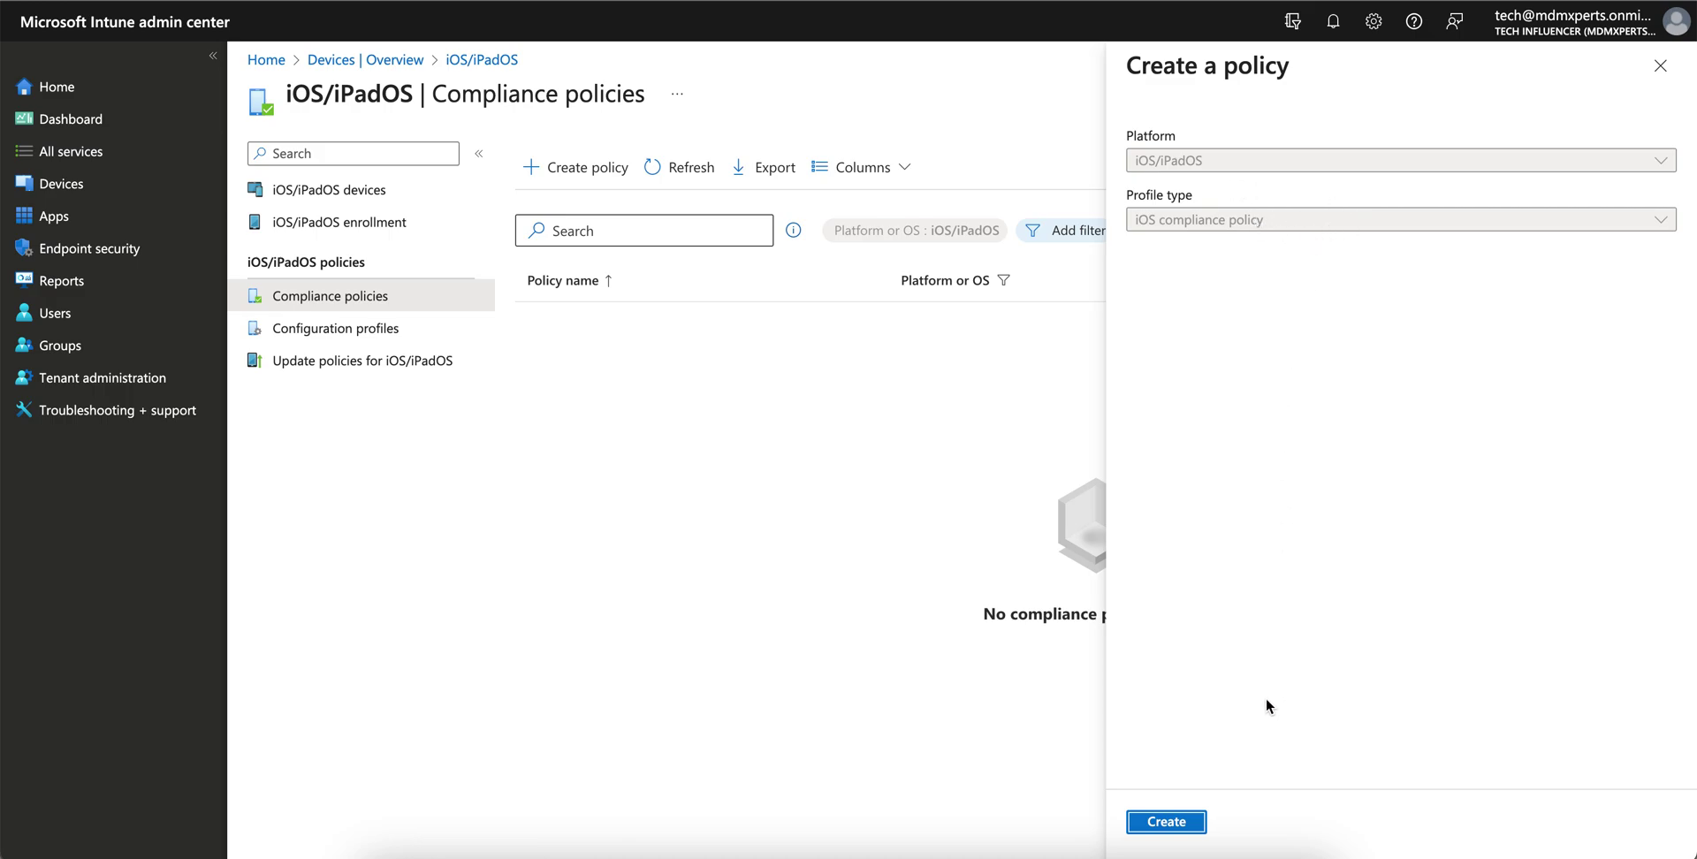
left_click(1167, 821)
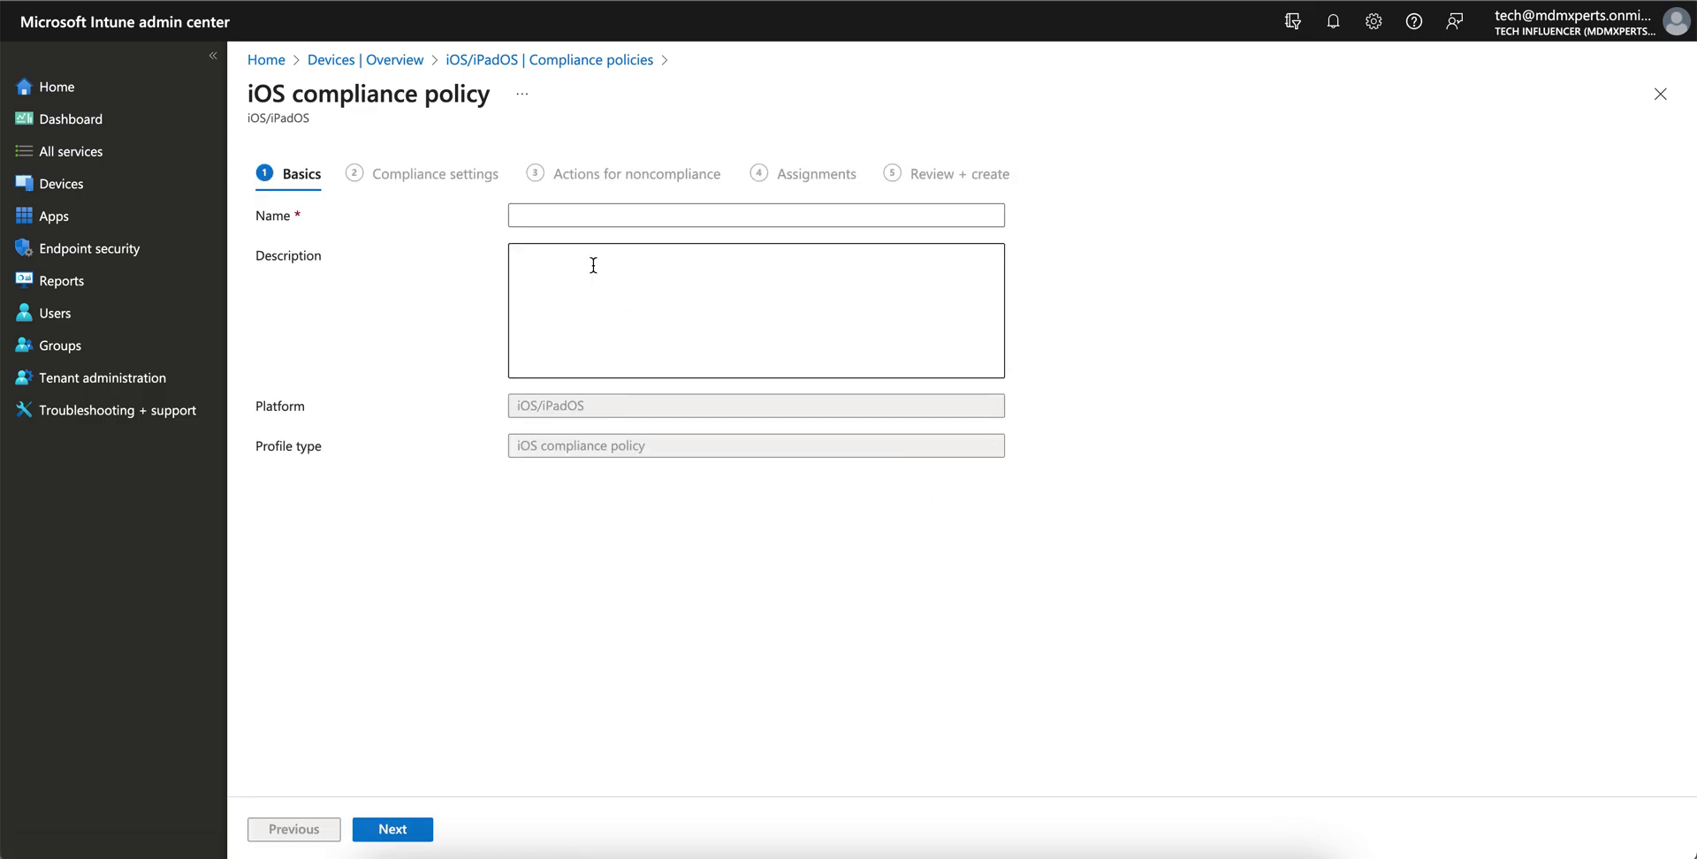
- Name the compliance policy "iOS Compliance Policy with mininum RSR"
left_click(566, 215)
type("RSR")
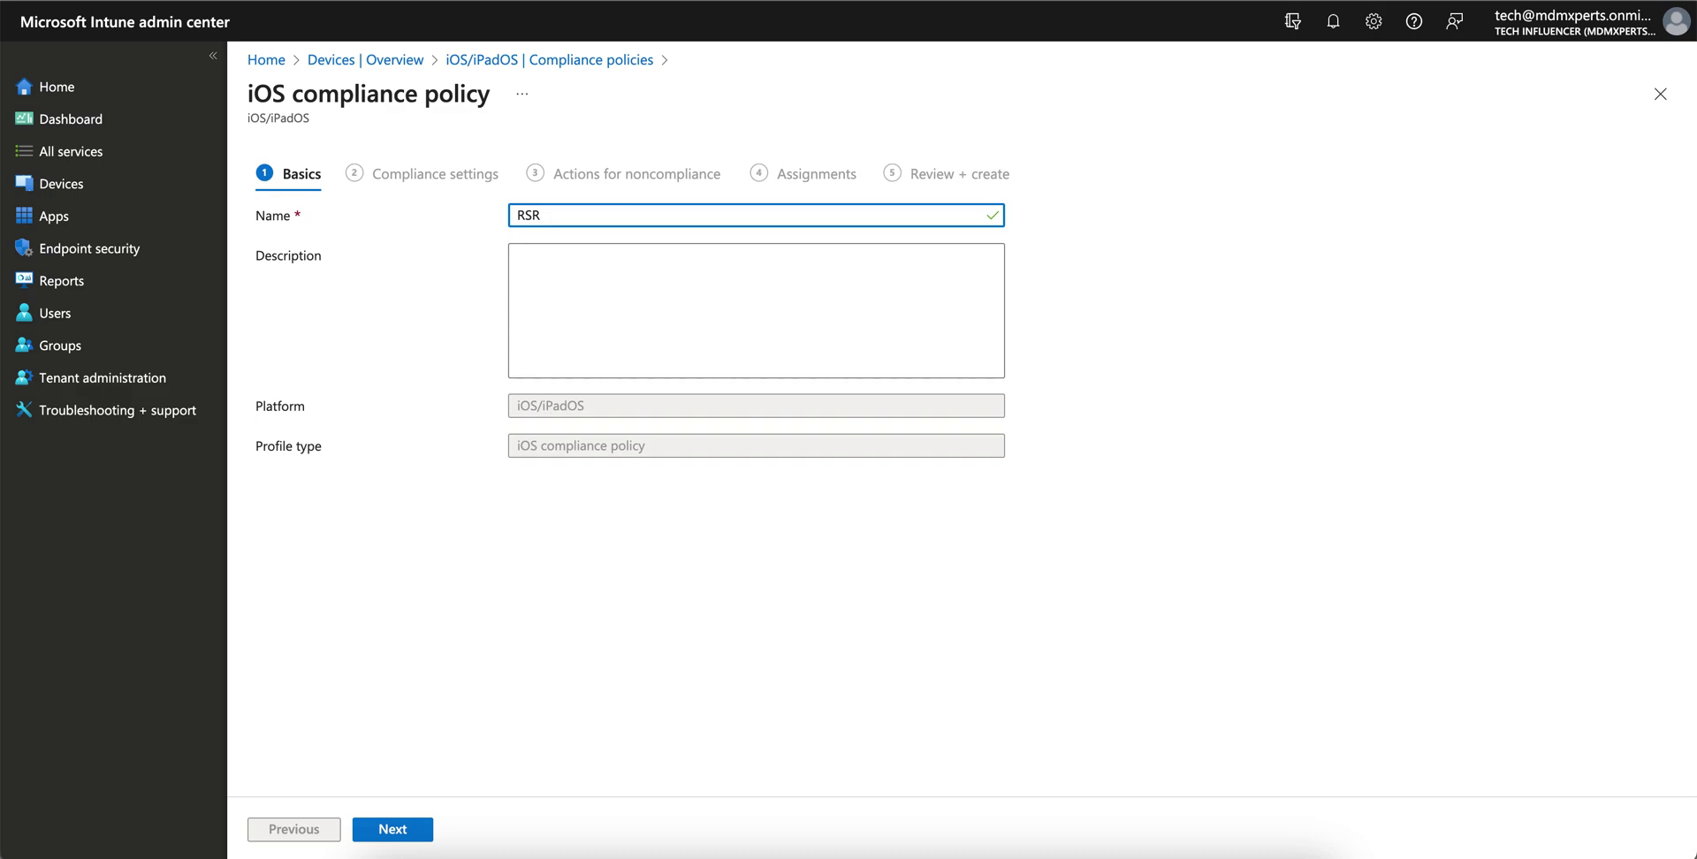
type(" Compli")
key("BackSpace")
key("BackSpace")
key("BackSpace")
key("BackSpace")
key("BackSpace")
key("BackSpace")
key("BackSpace")
key("BackSpace")
key("BackSpace")
key("BackSpace")
type("iOS Compliane ce Policy with minin")
type("um RSR")
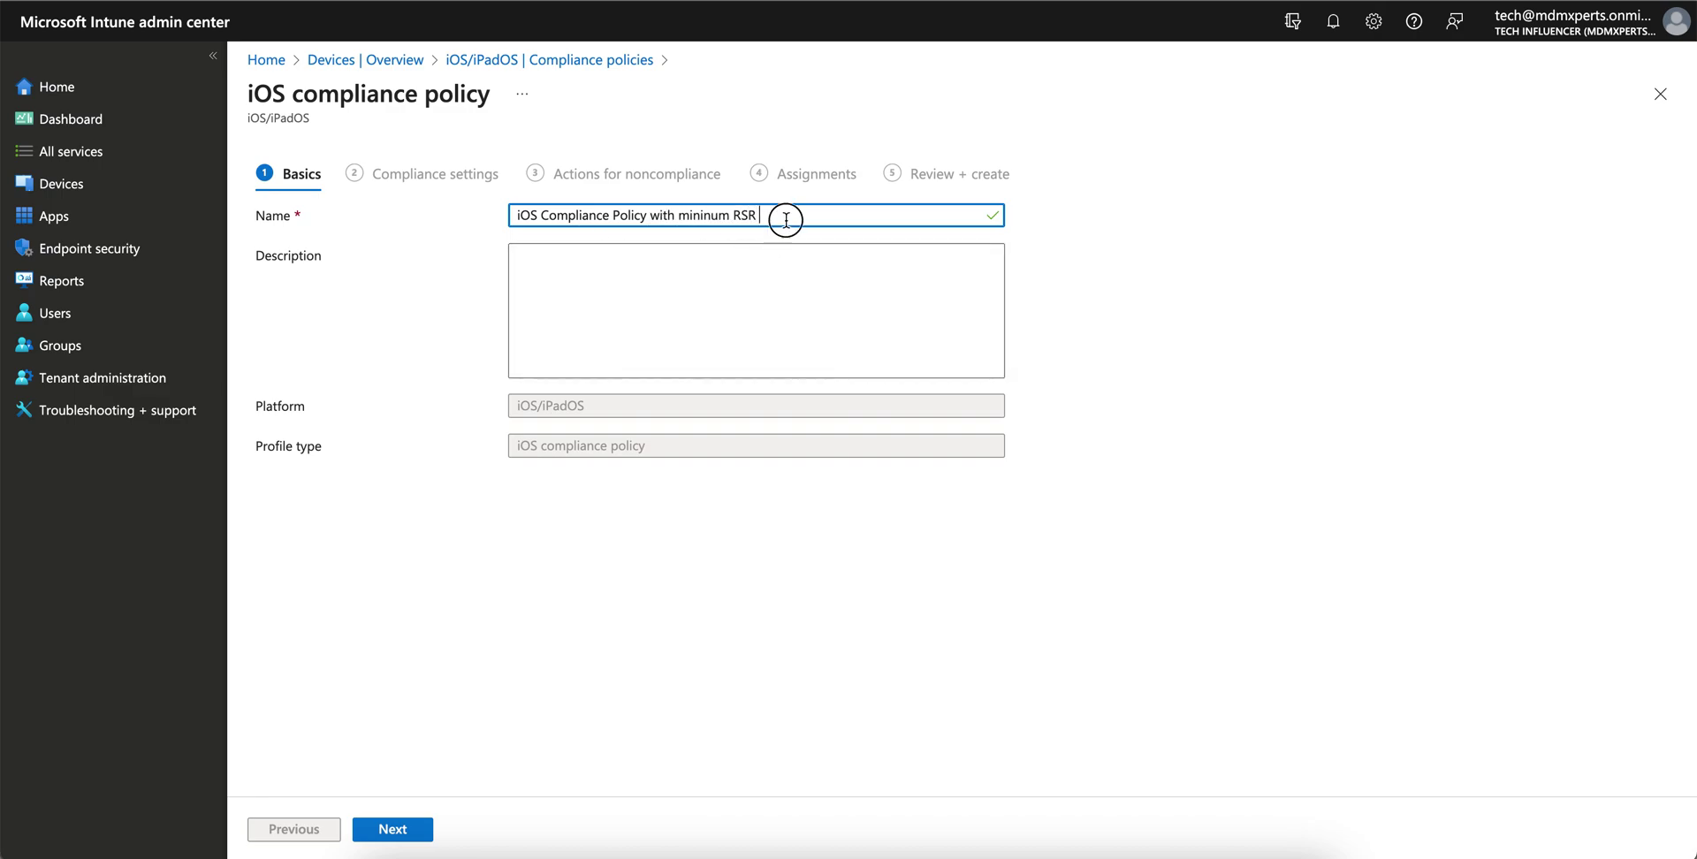
- Copy the policy name into the description and proceed to the compliance settings
left_click_drag(784, 216, 409, 181)
key("ctrl+c")
left_click(530, 256)
key("ctrl+v")
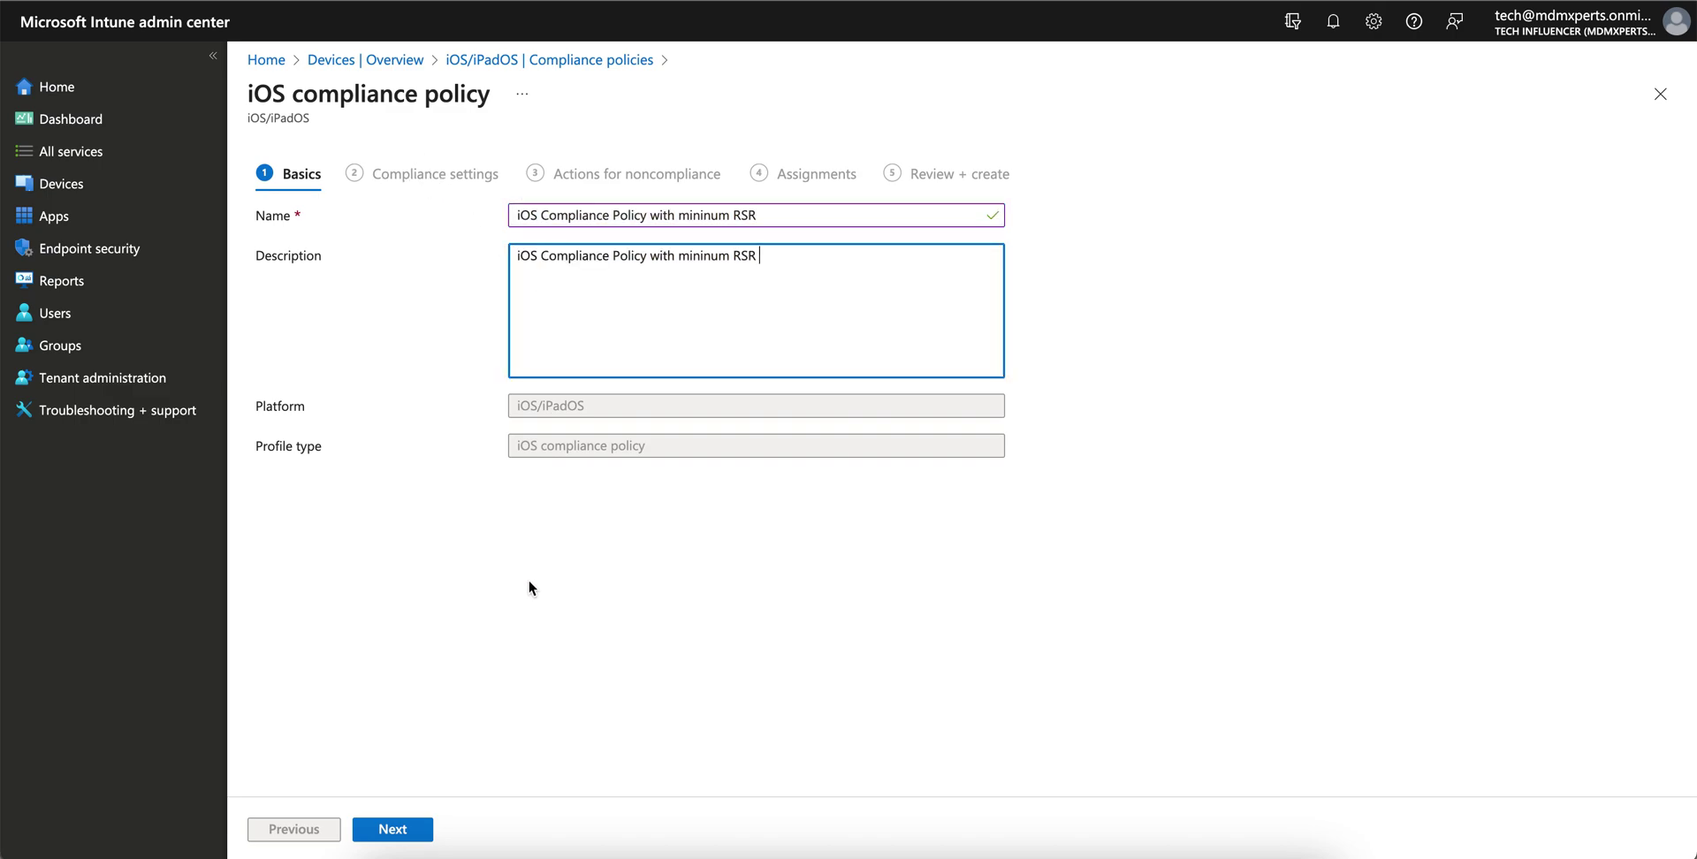
left_click(394, 829)
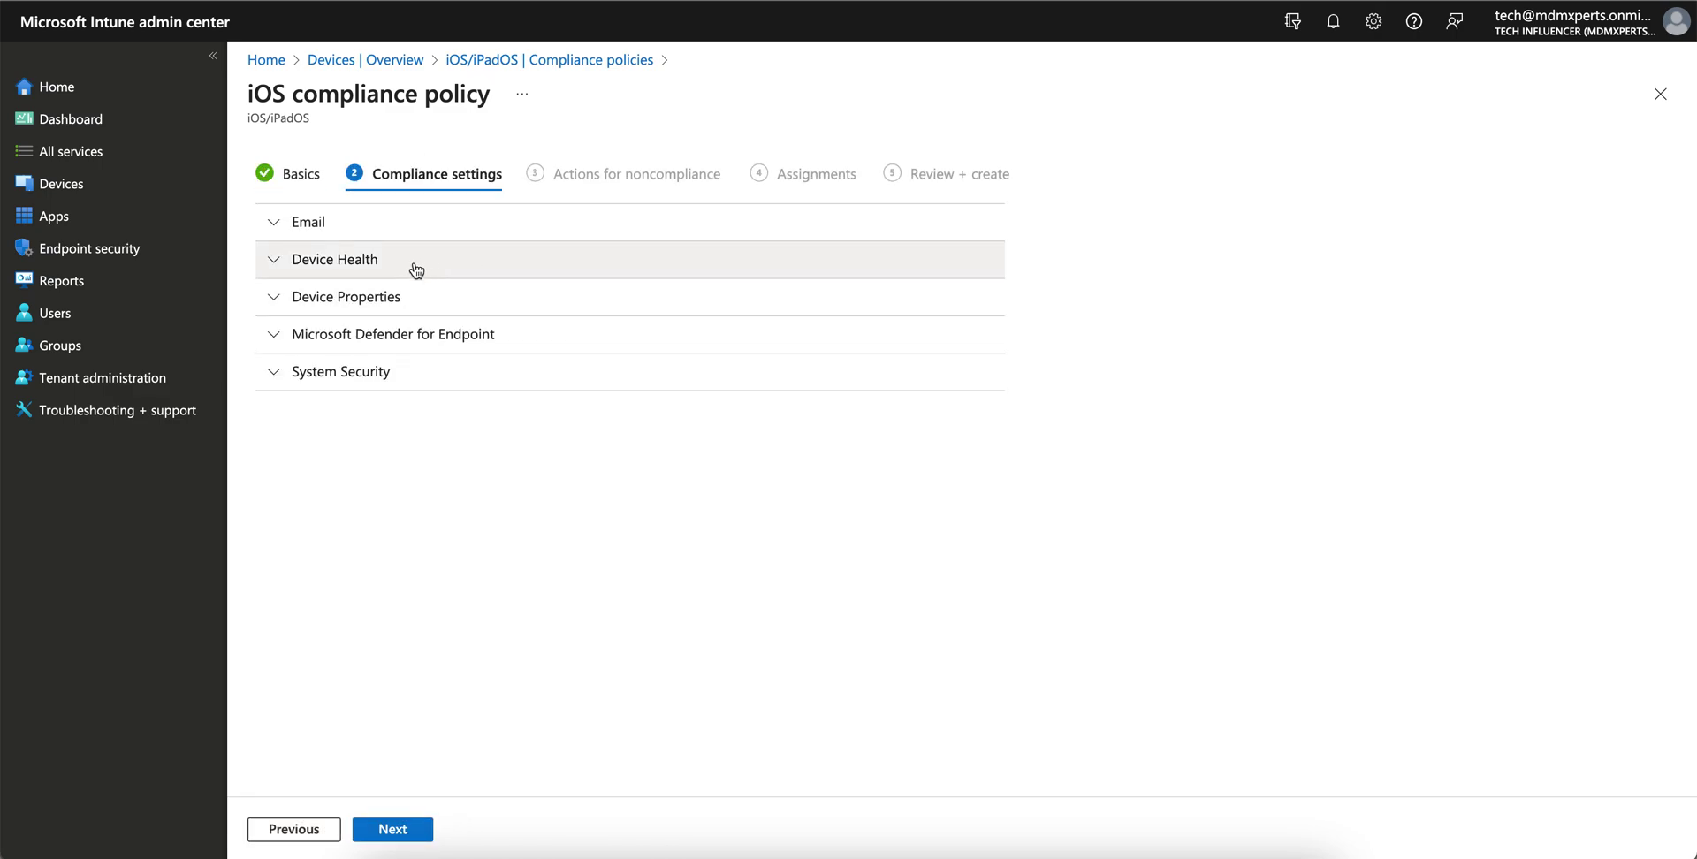
- Enter 16.51(c) as the minimum OS version in the Device Properties settings
left_click(279, 225)
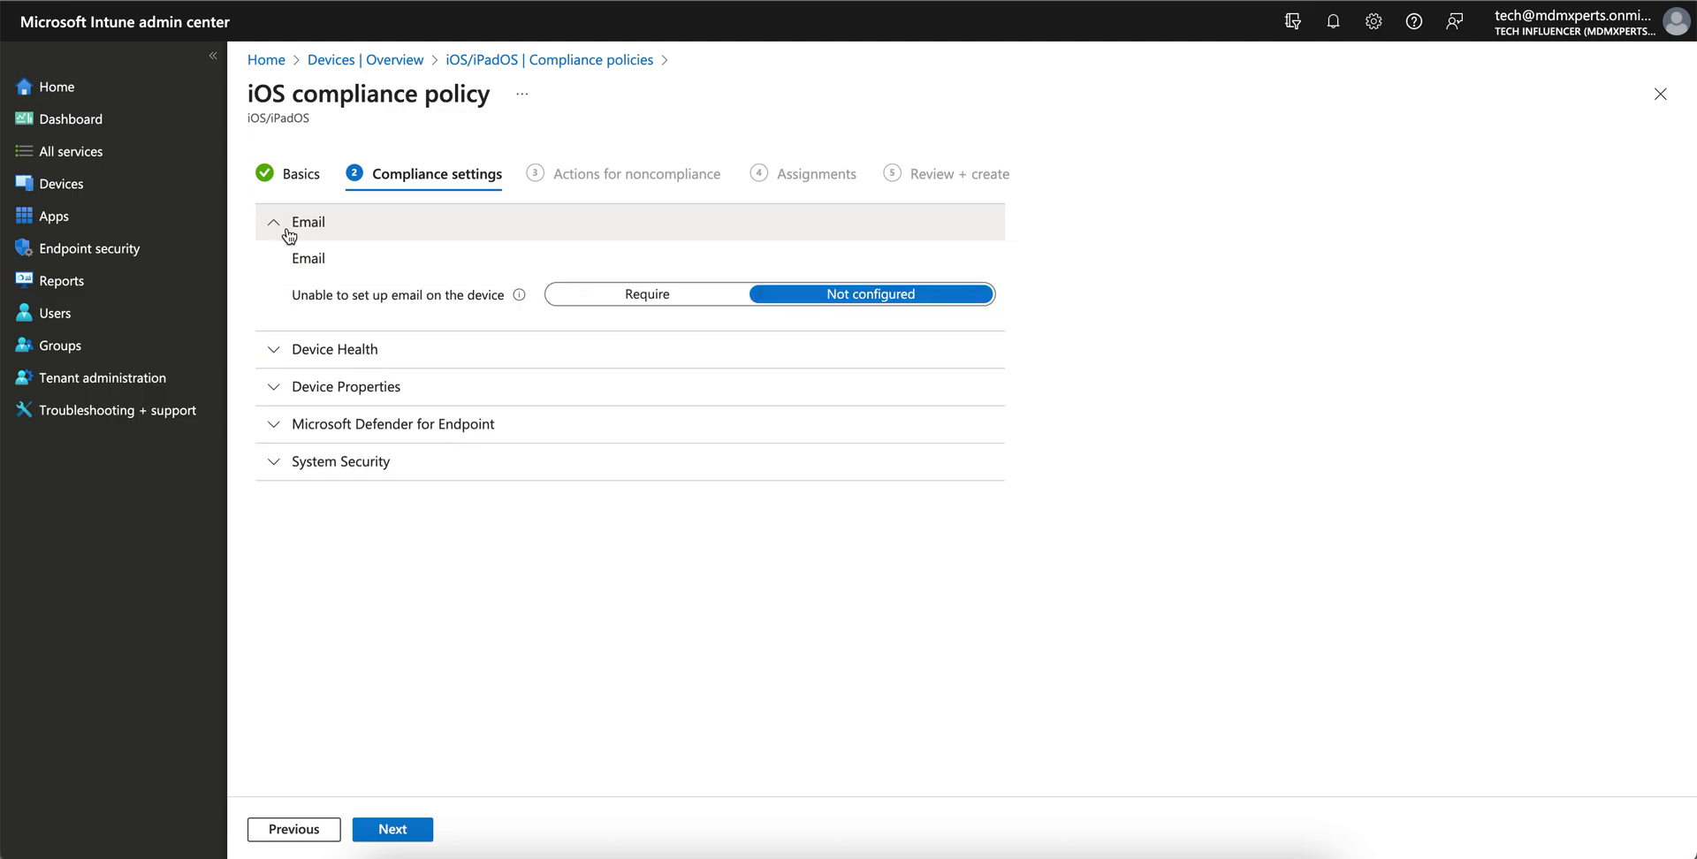
left_click(283, 230)
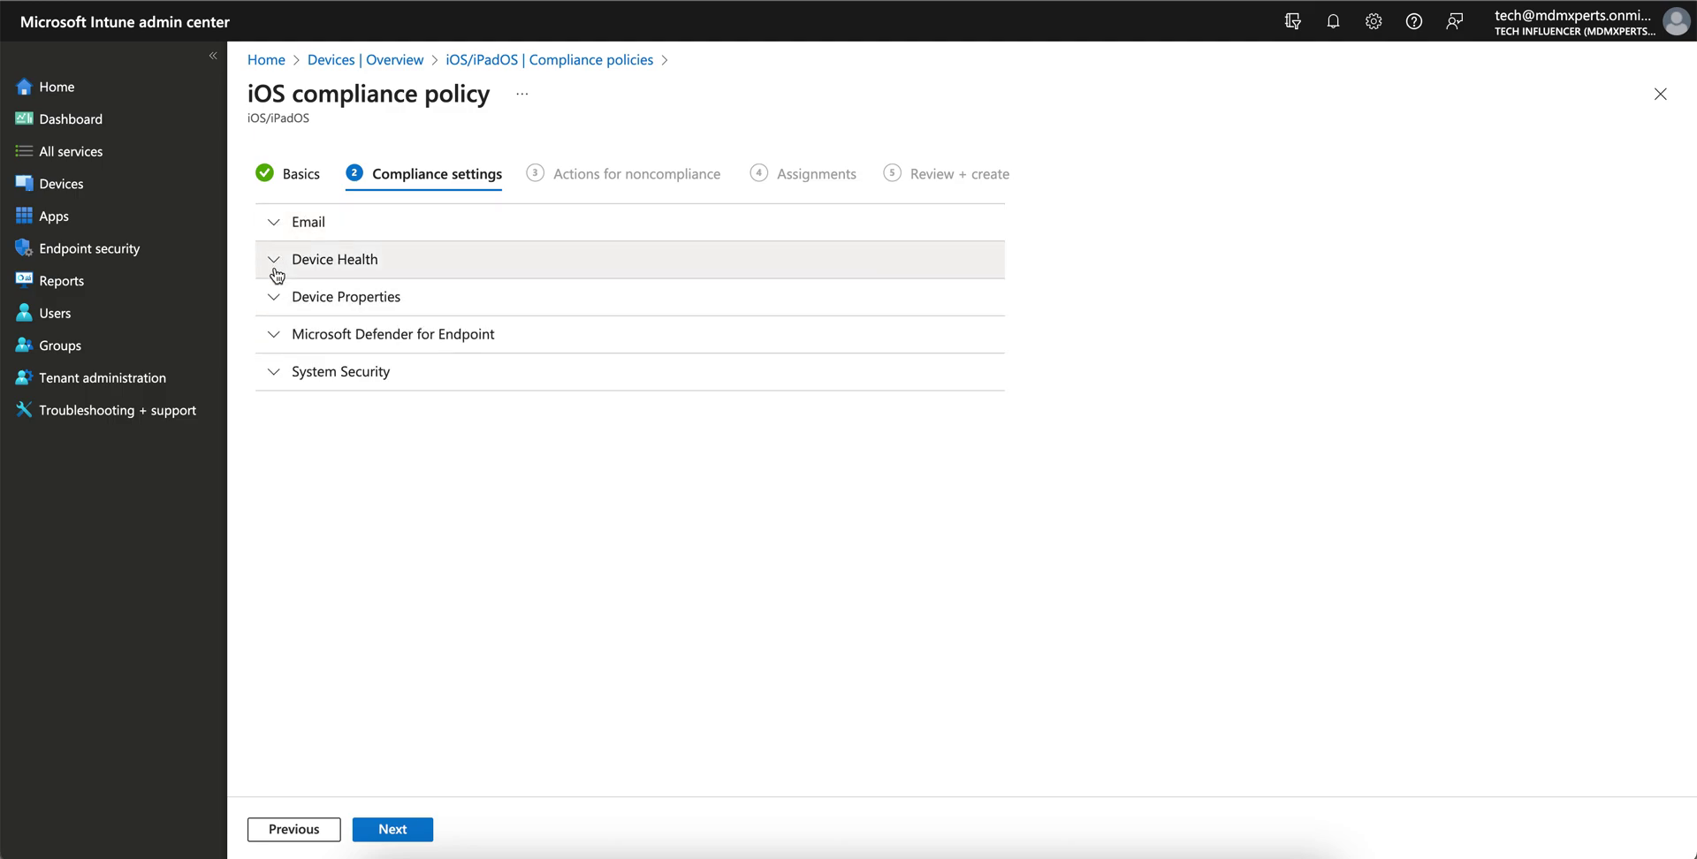
left_click(277, 298)
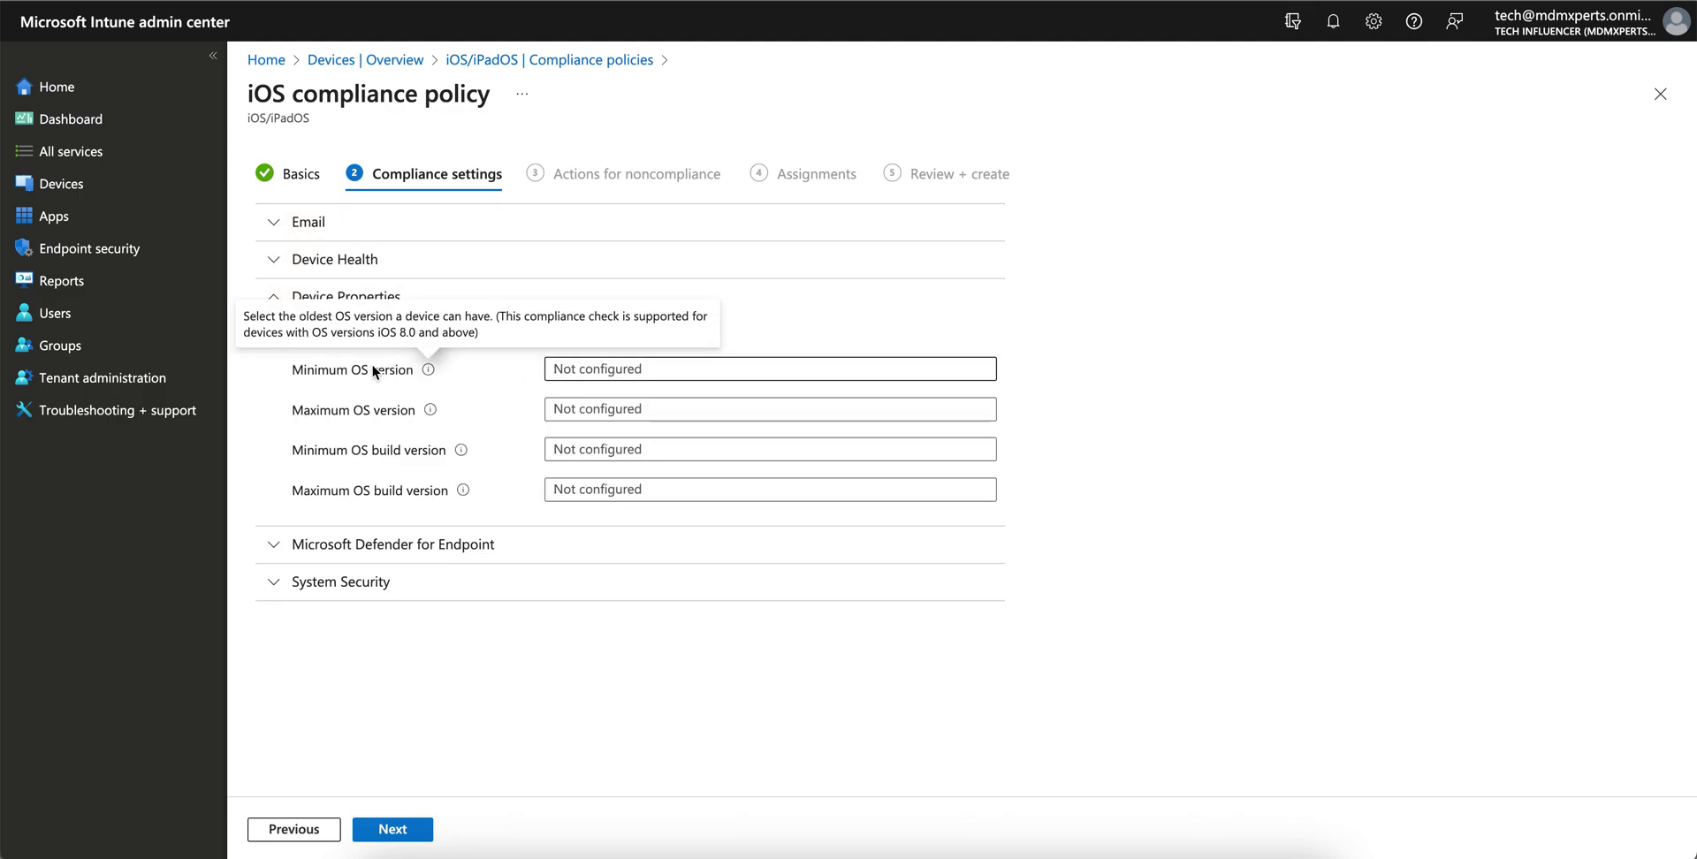
mouse_move(431, 375)
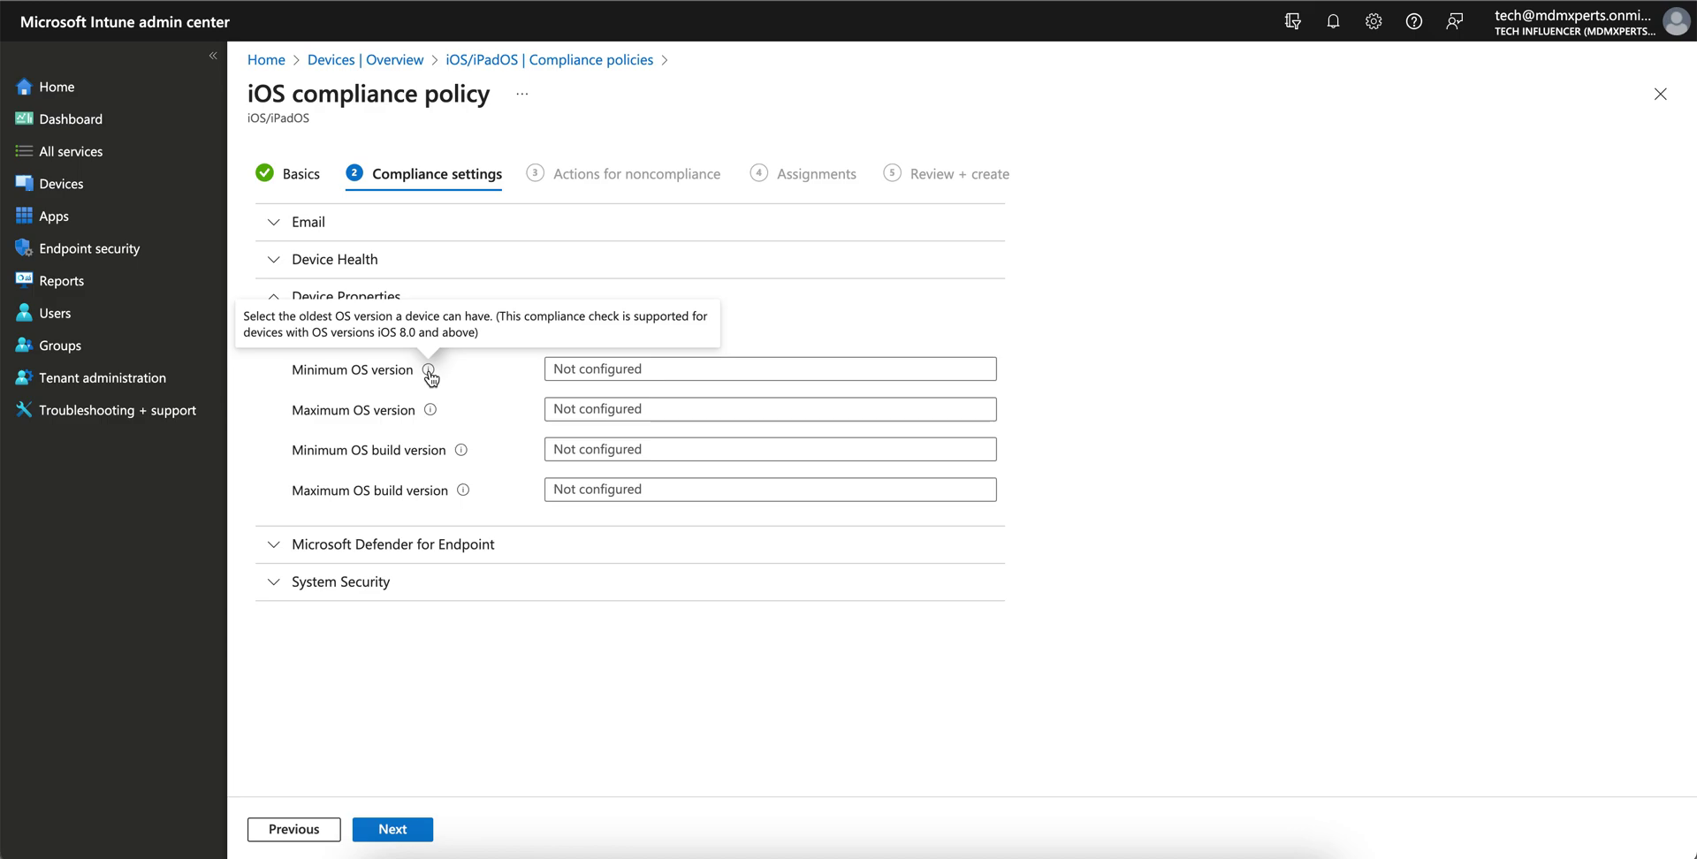
left_click(665, 366)
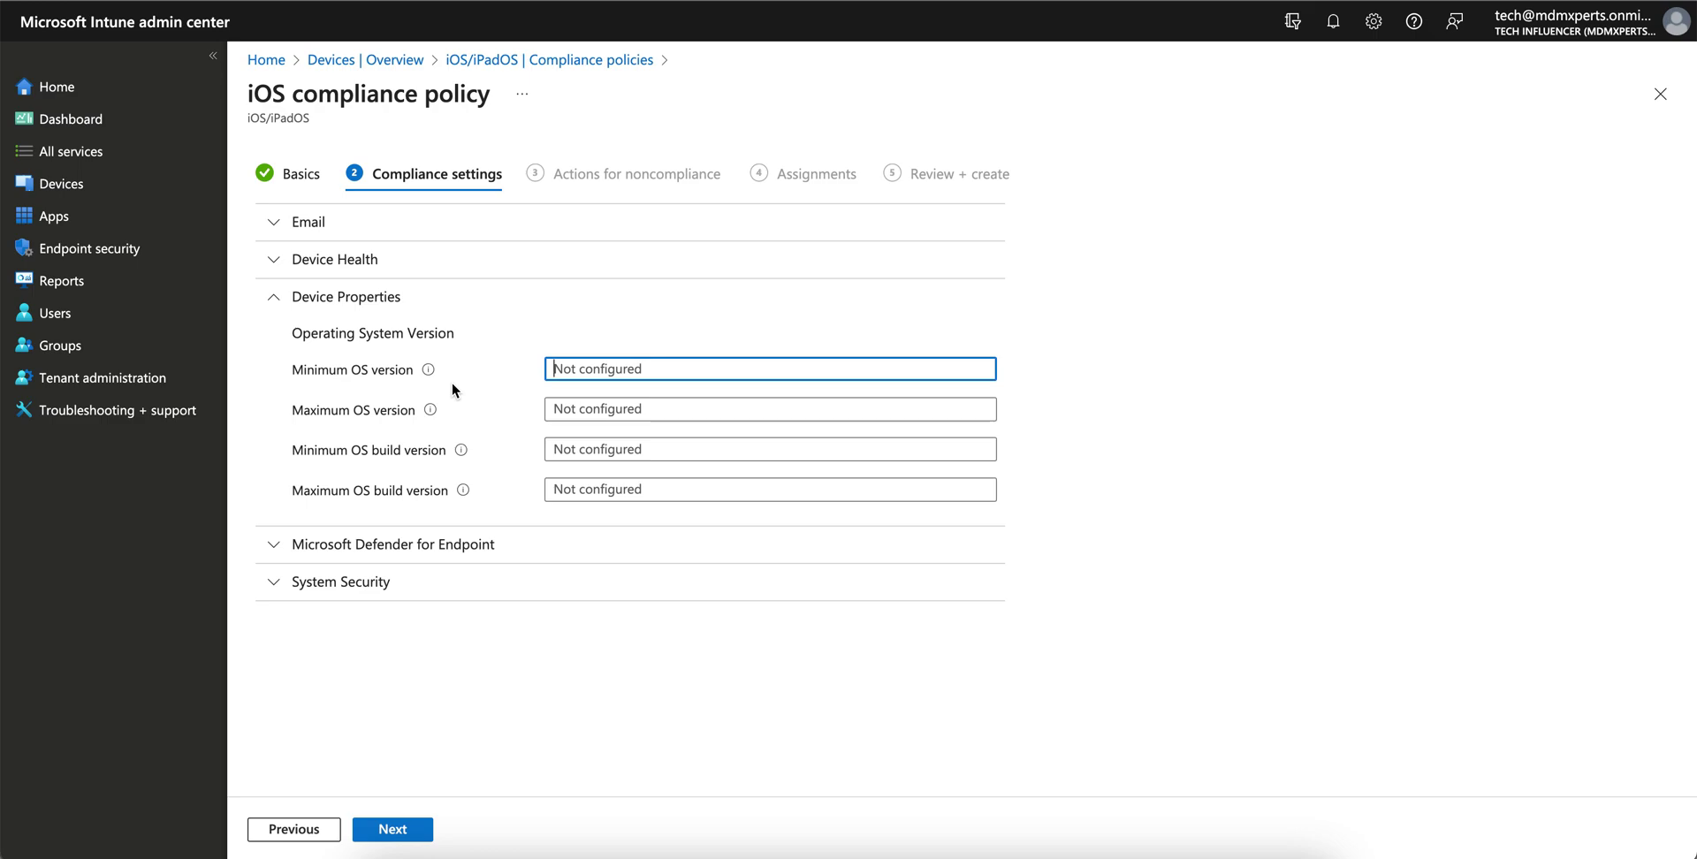
type("16.51(c")
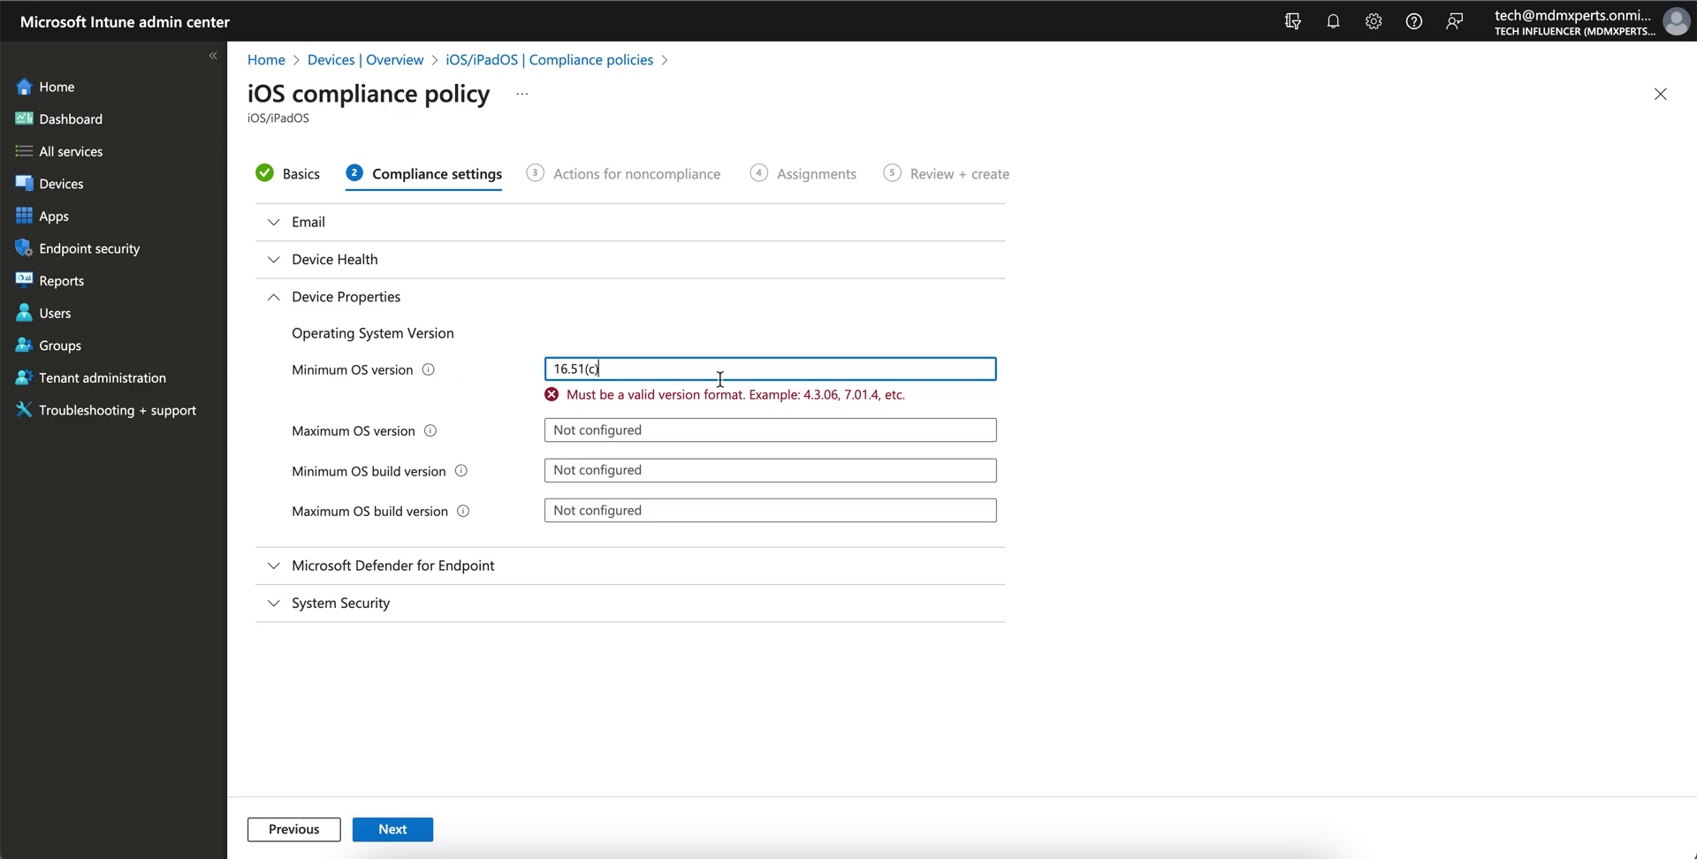
left_click(1168, 426)
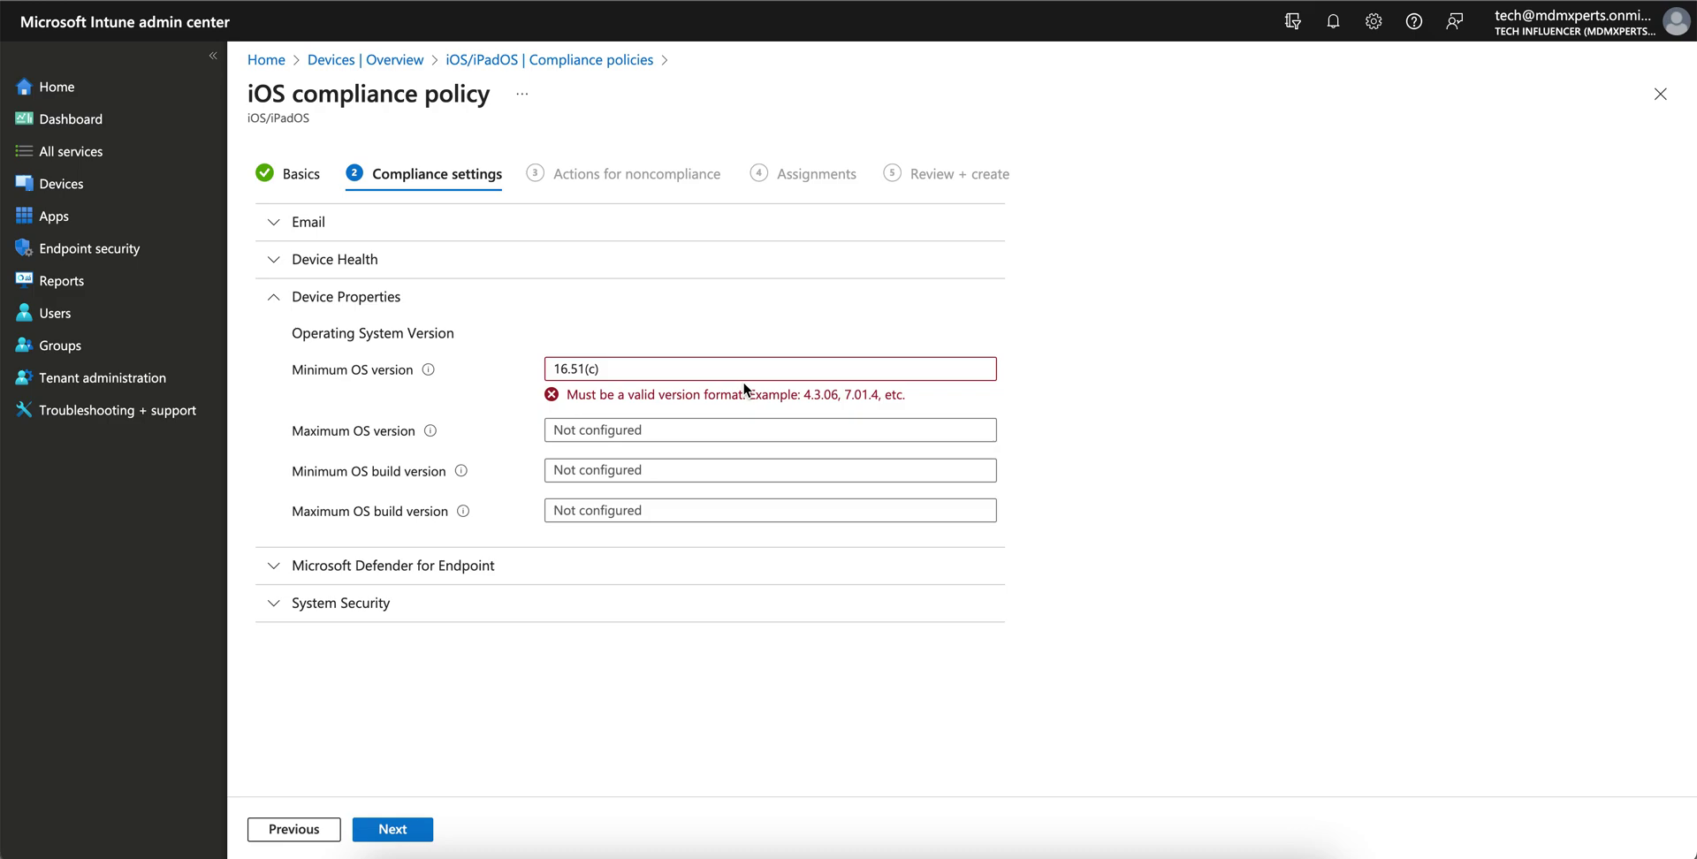
- Correct the minimum OS version to 16.5.1(c)
left_click(579, 368)
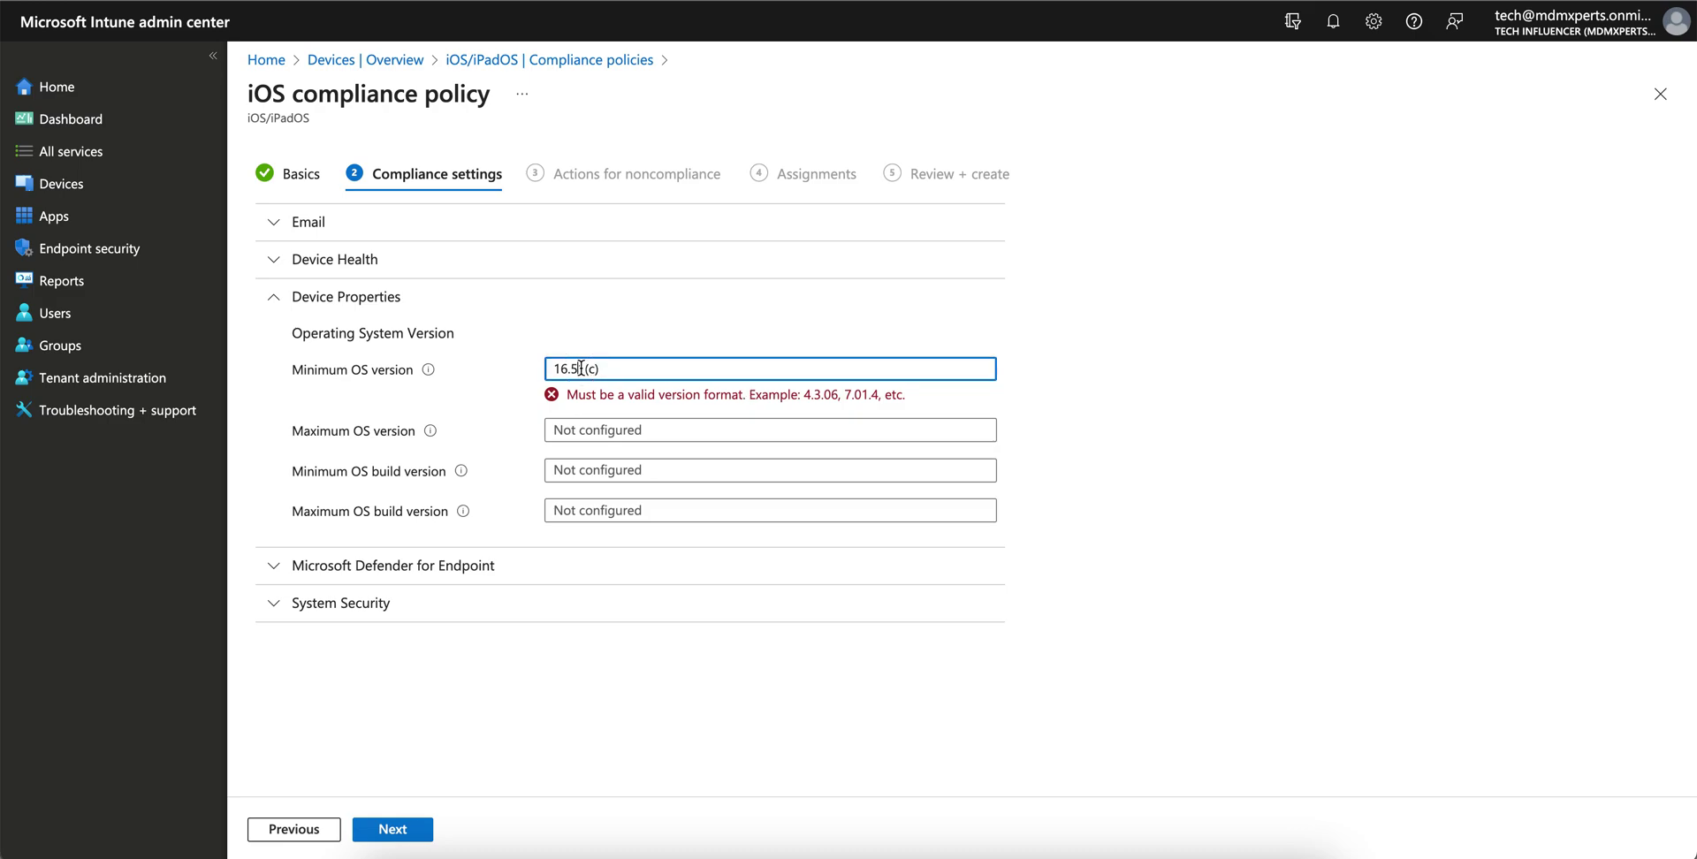
type(".1")
left_click(1216, 390)
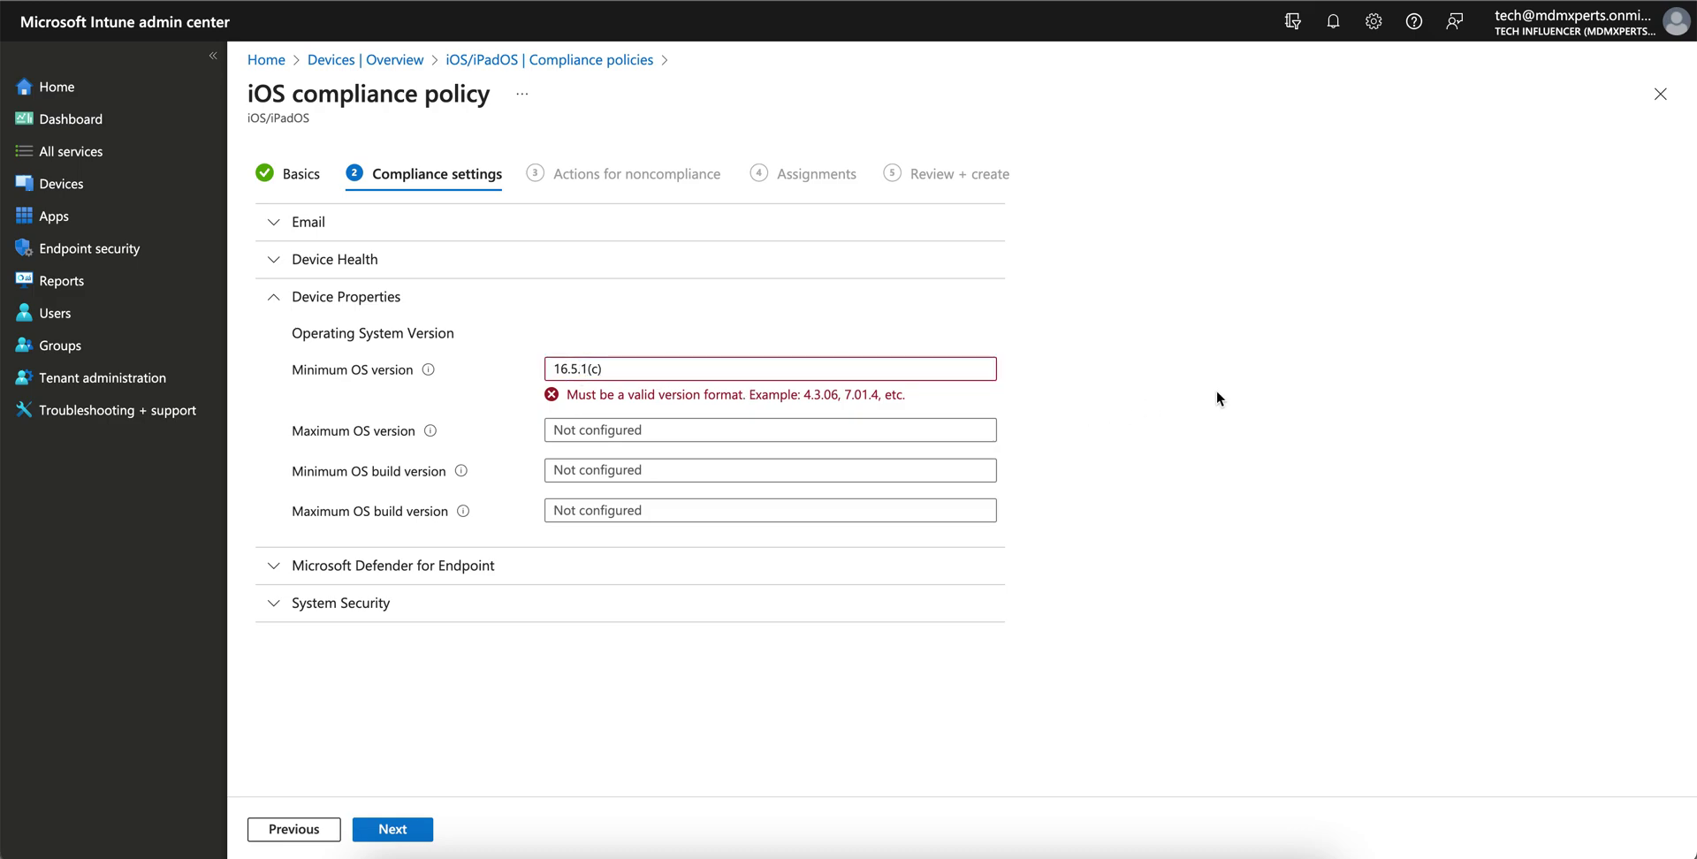
- Remove the (c) suffix from the minimum OS version, making it 16.5.1
left_click(766, 368)
key("BackSpace")
key("BackSpace")
key("BackSpace")
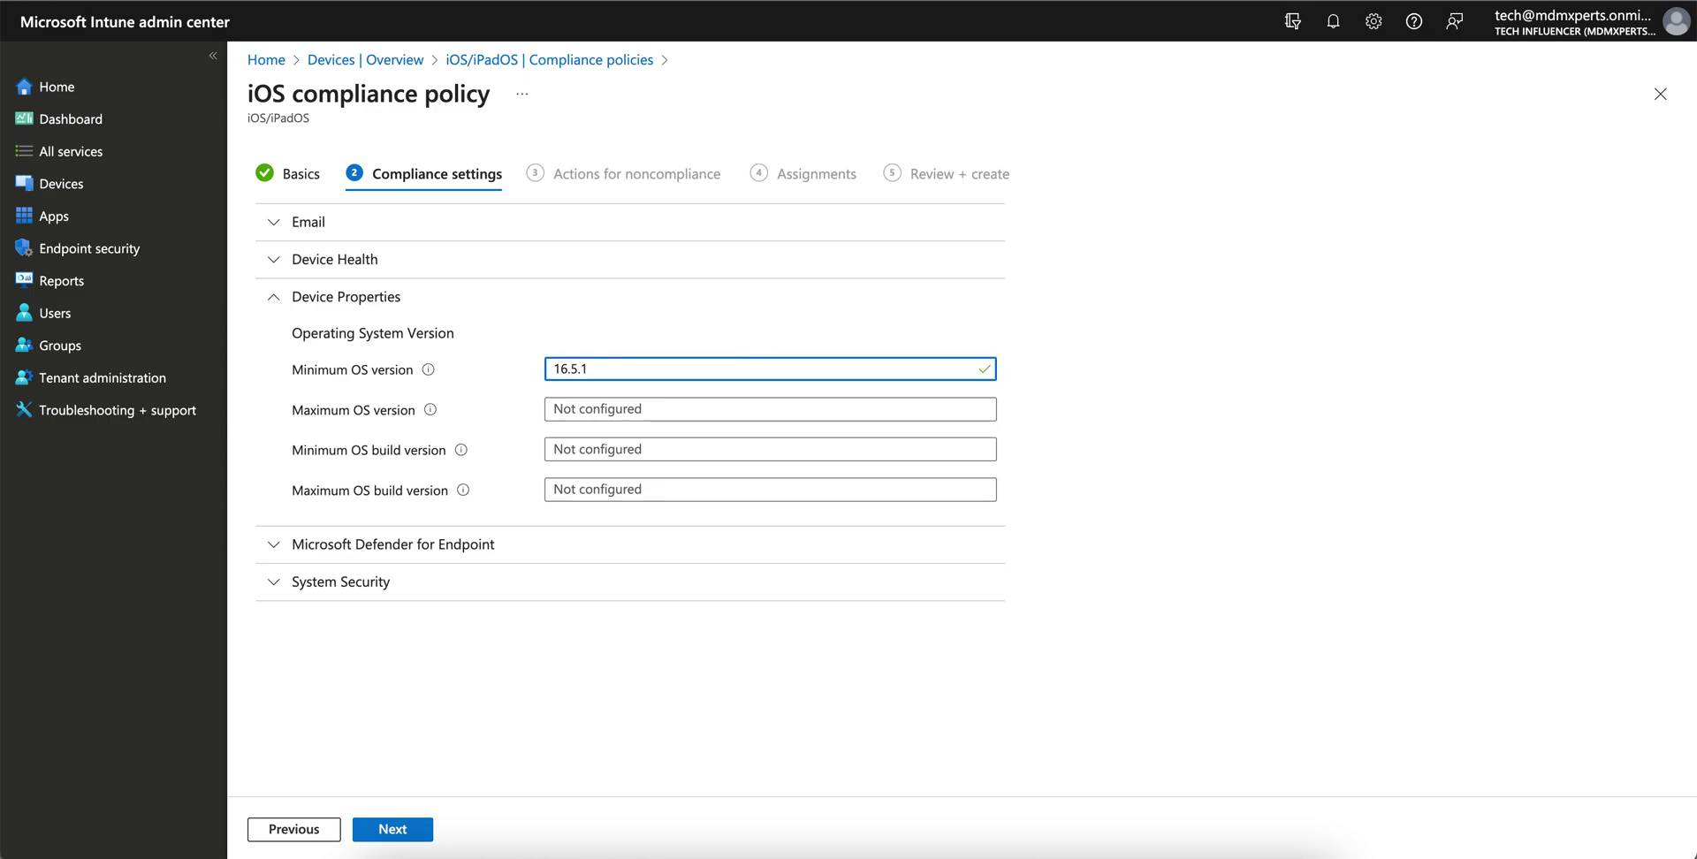
left_click(1153, 378)
- Add the (c) suffix back to the minimum OS version, making it 16.5.1(c)
left_click(796, 367)
left_click(558, 368)
left_click(622, 368)
type("(c)")
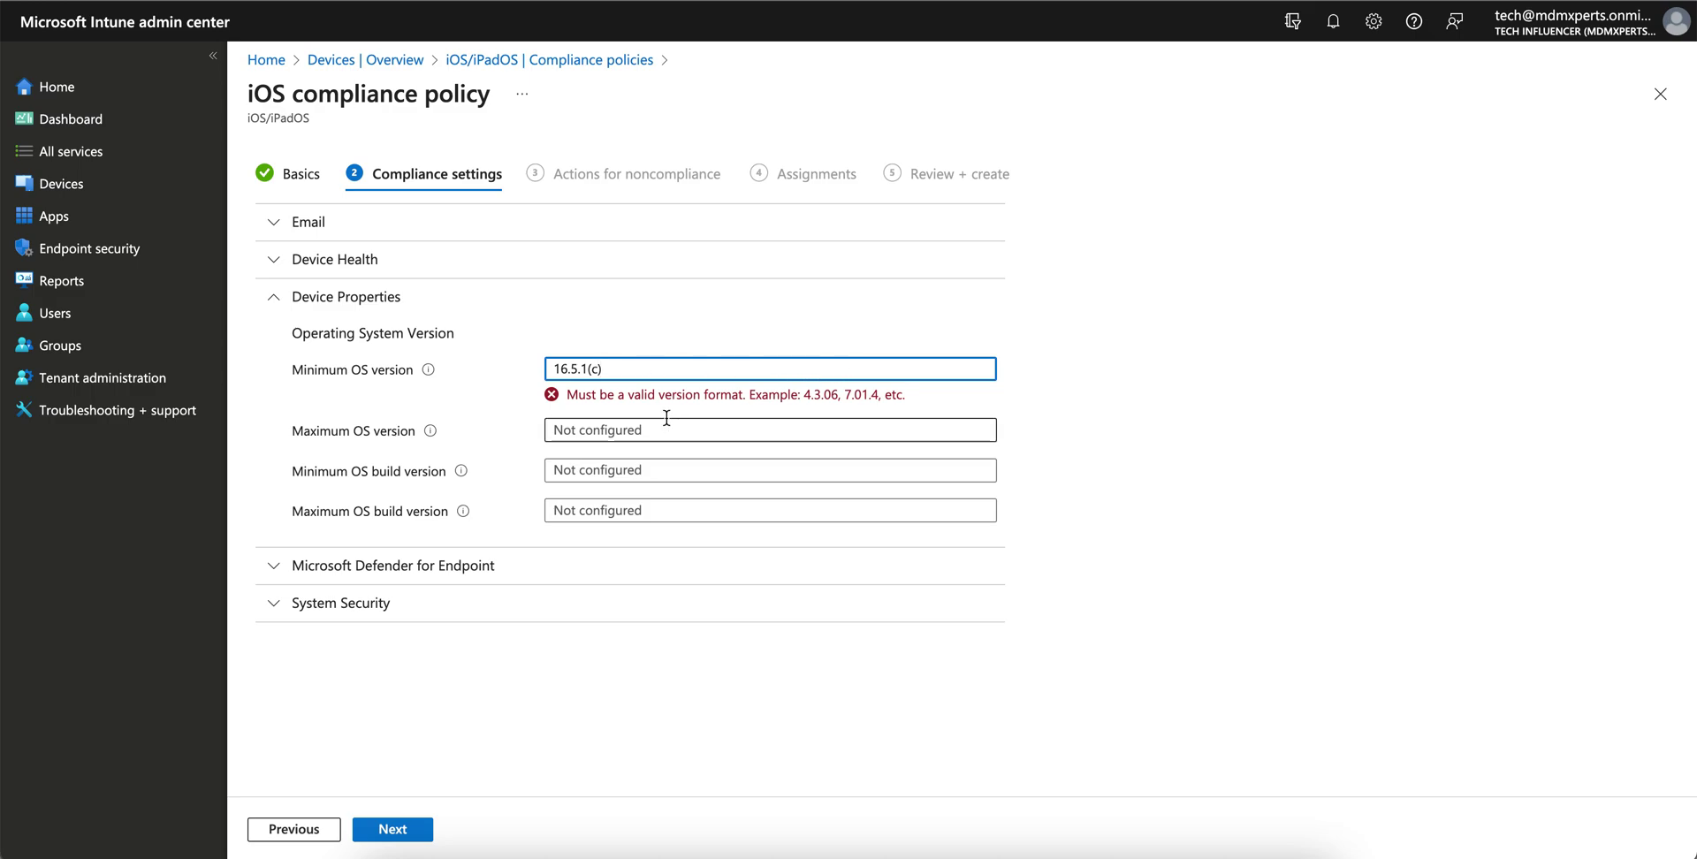
triple_click(767, 371)
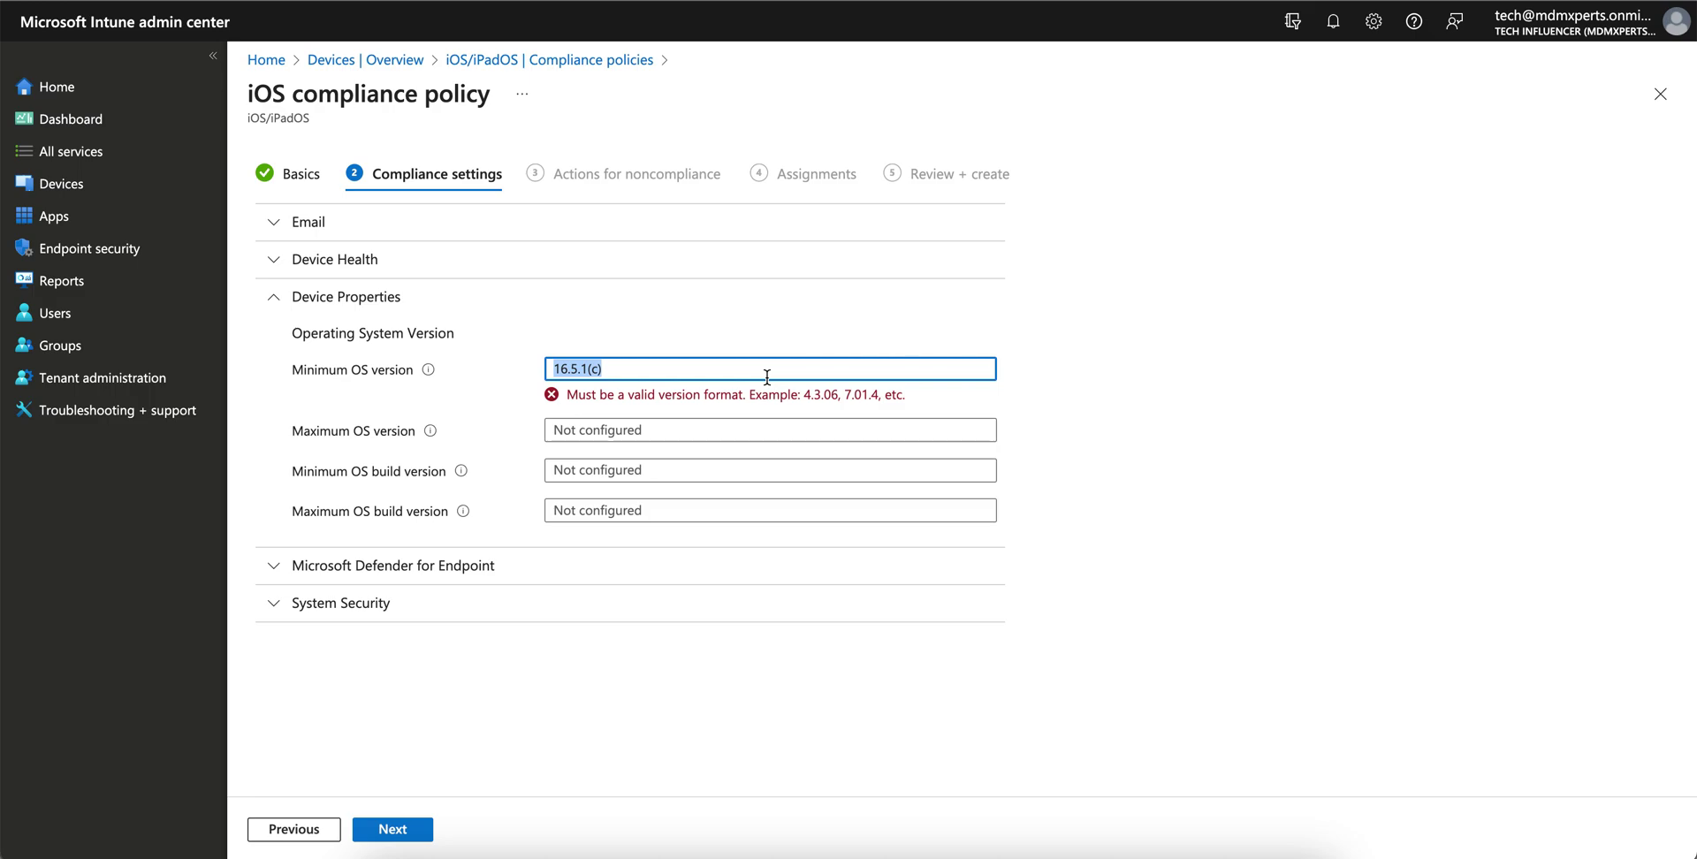
left_click_drag(631, 370, 589, 368)
left_click(626, 368)
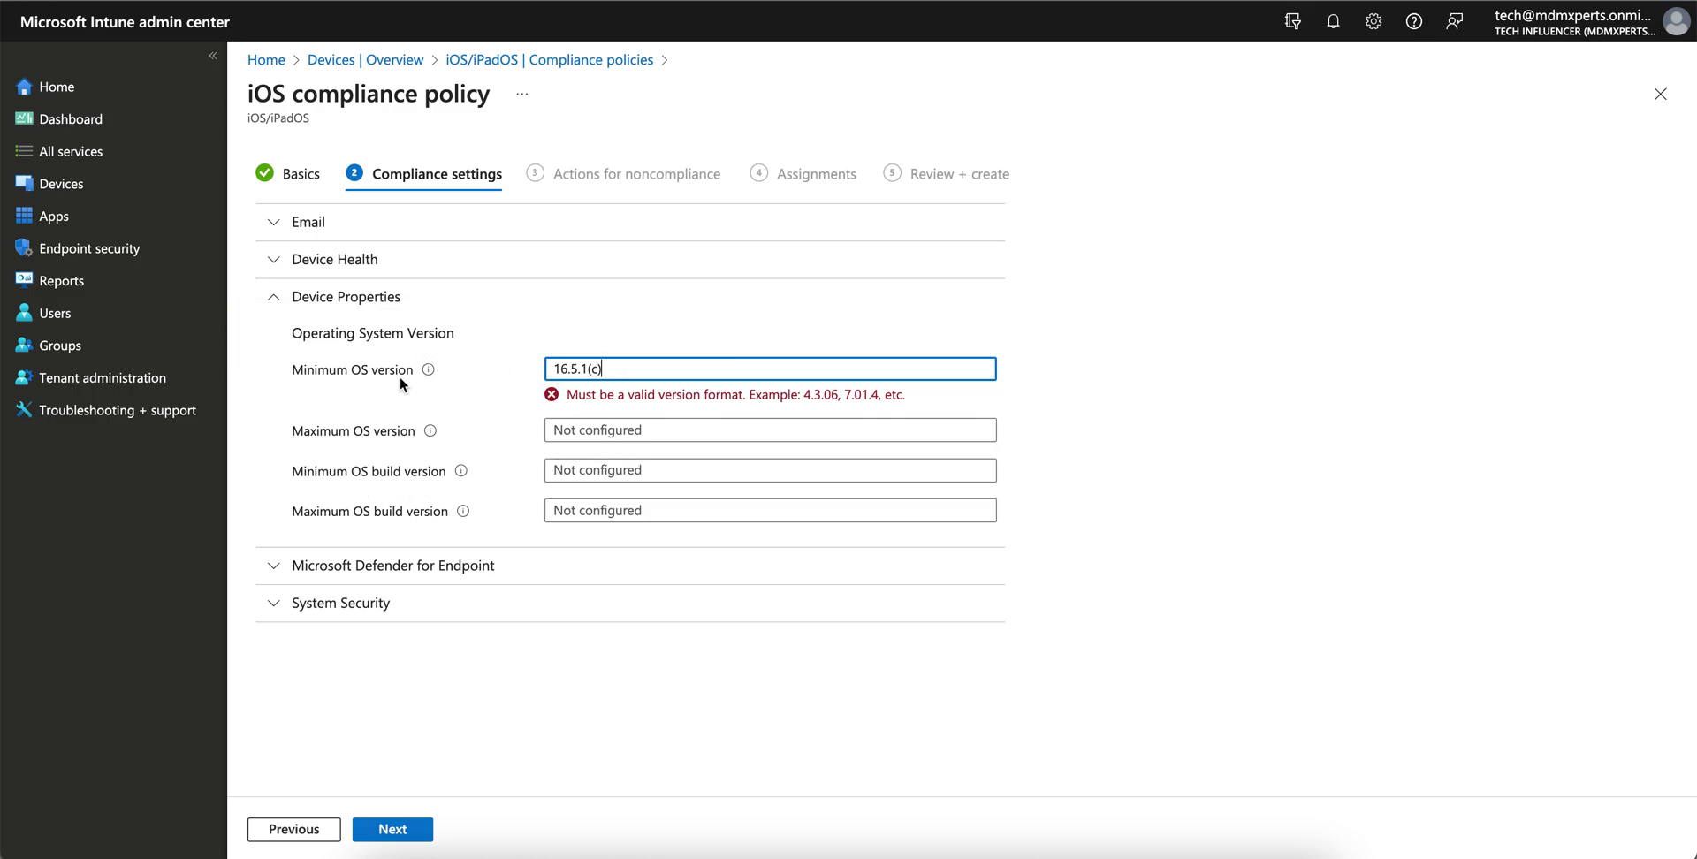
left_click_drag(605, 369, 538, 365)
- Read the help for the minimum OS build version and copy its example supplemental build 20E772520a
left_click(578, 465)
mouse_move(464, 474)
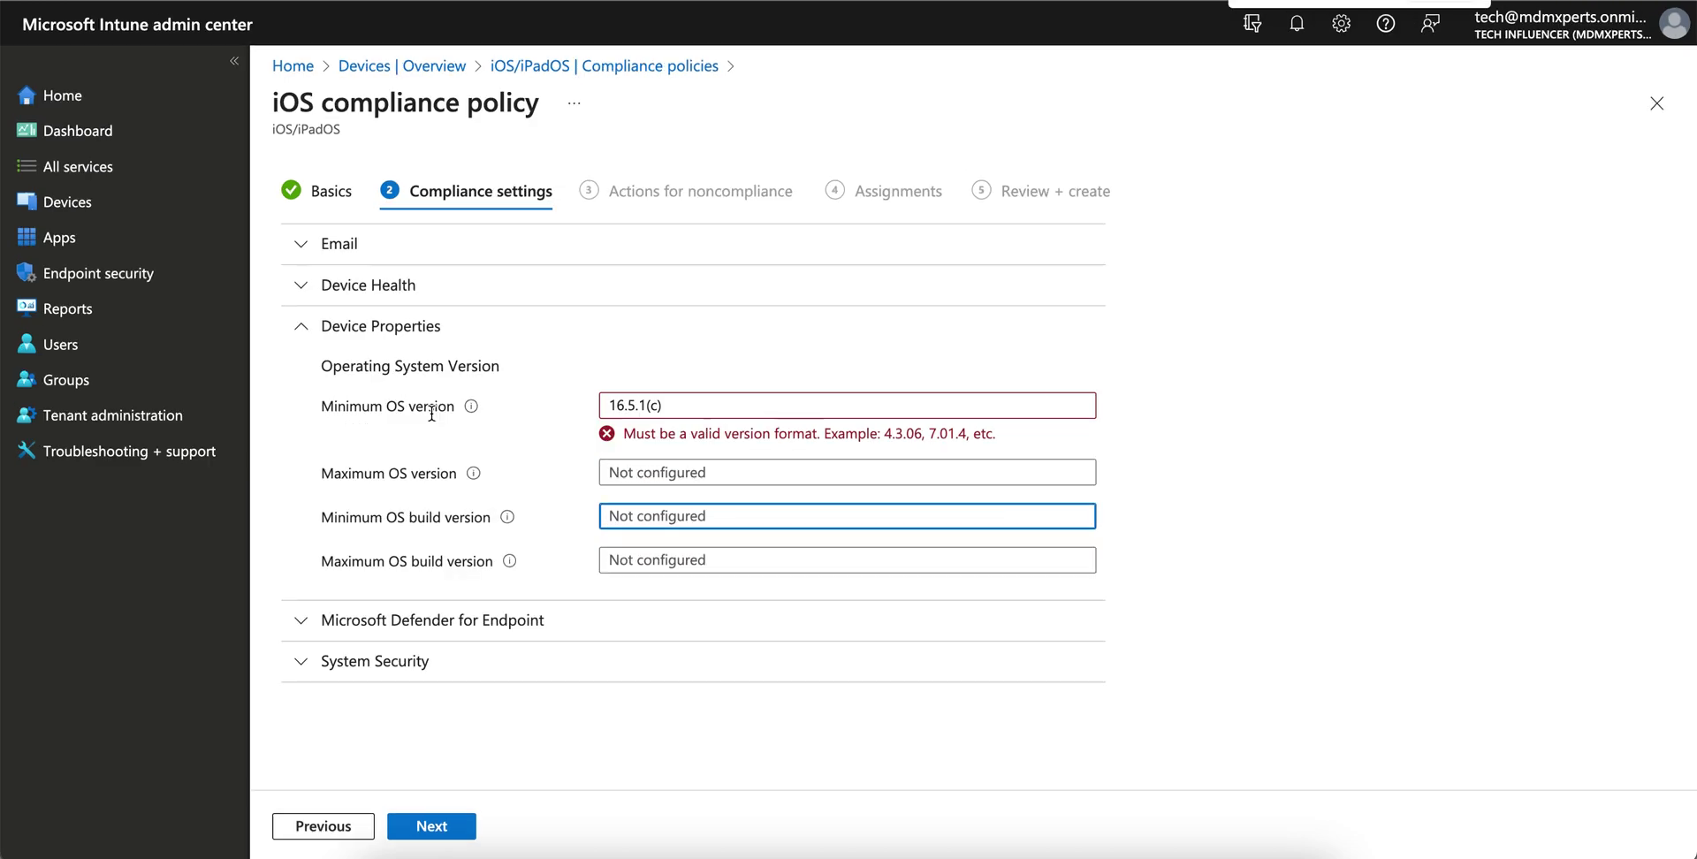
mouse_move(507, 518)
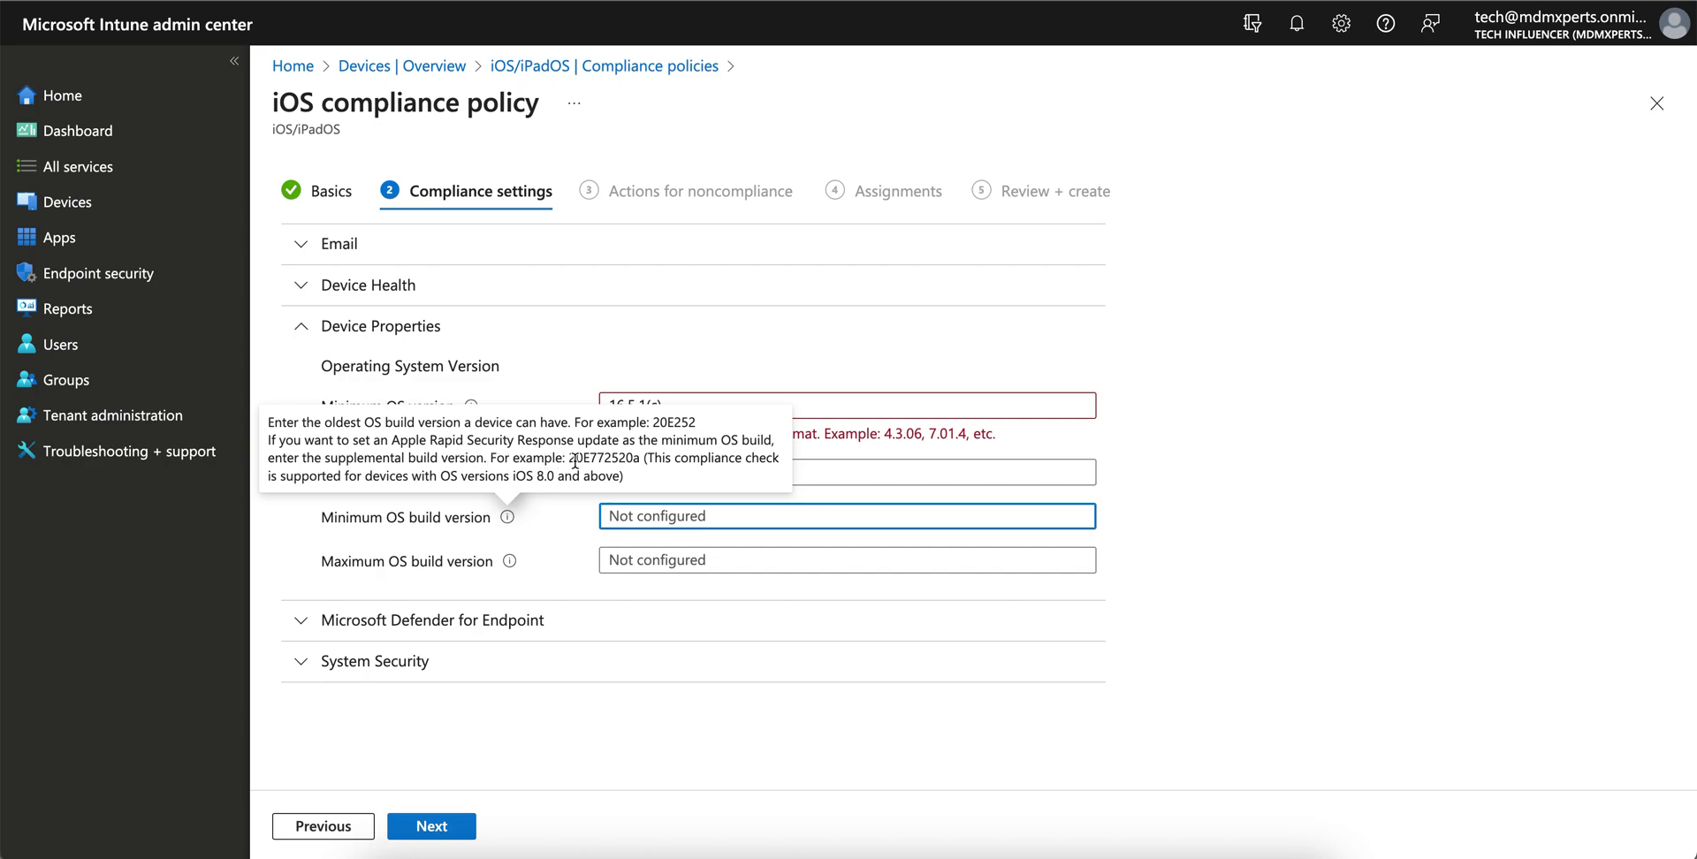
left_click_drag(569, 458, 643, 459)
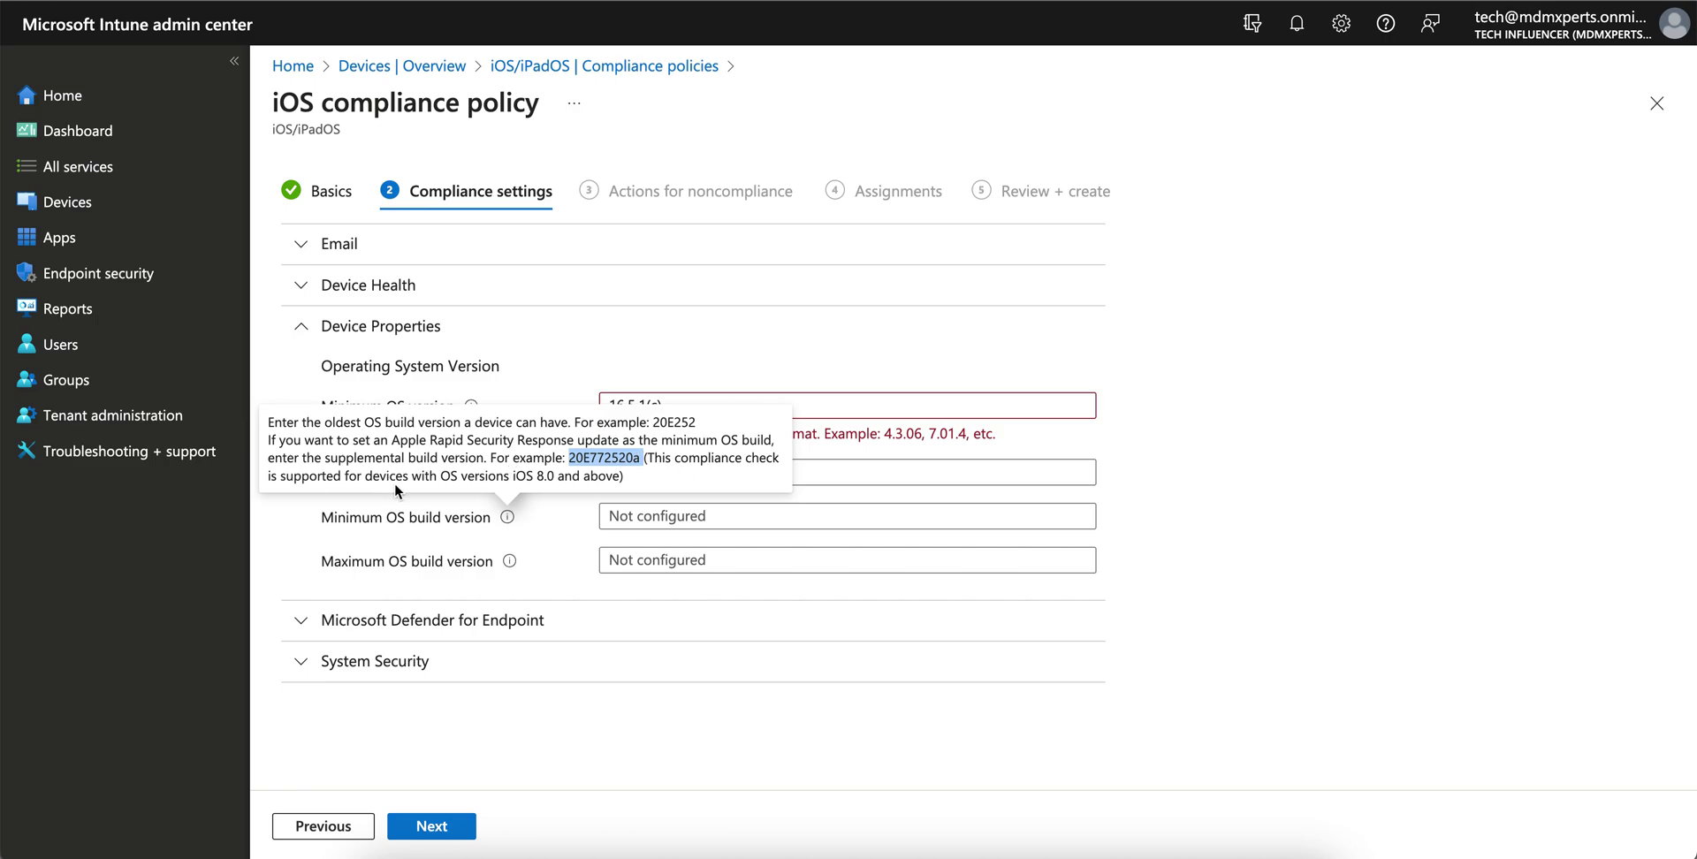
- Set the minimum OS build version to 20E772520c, based on the copied example build
left_click(680, 515)
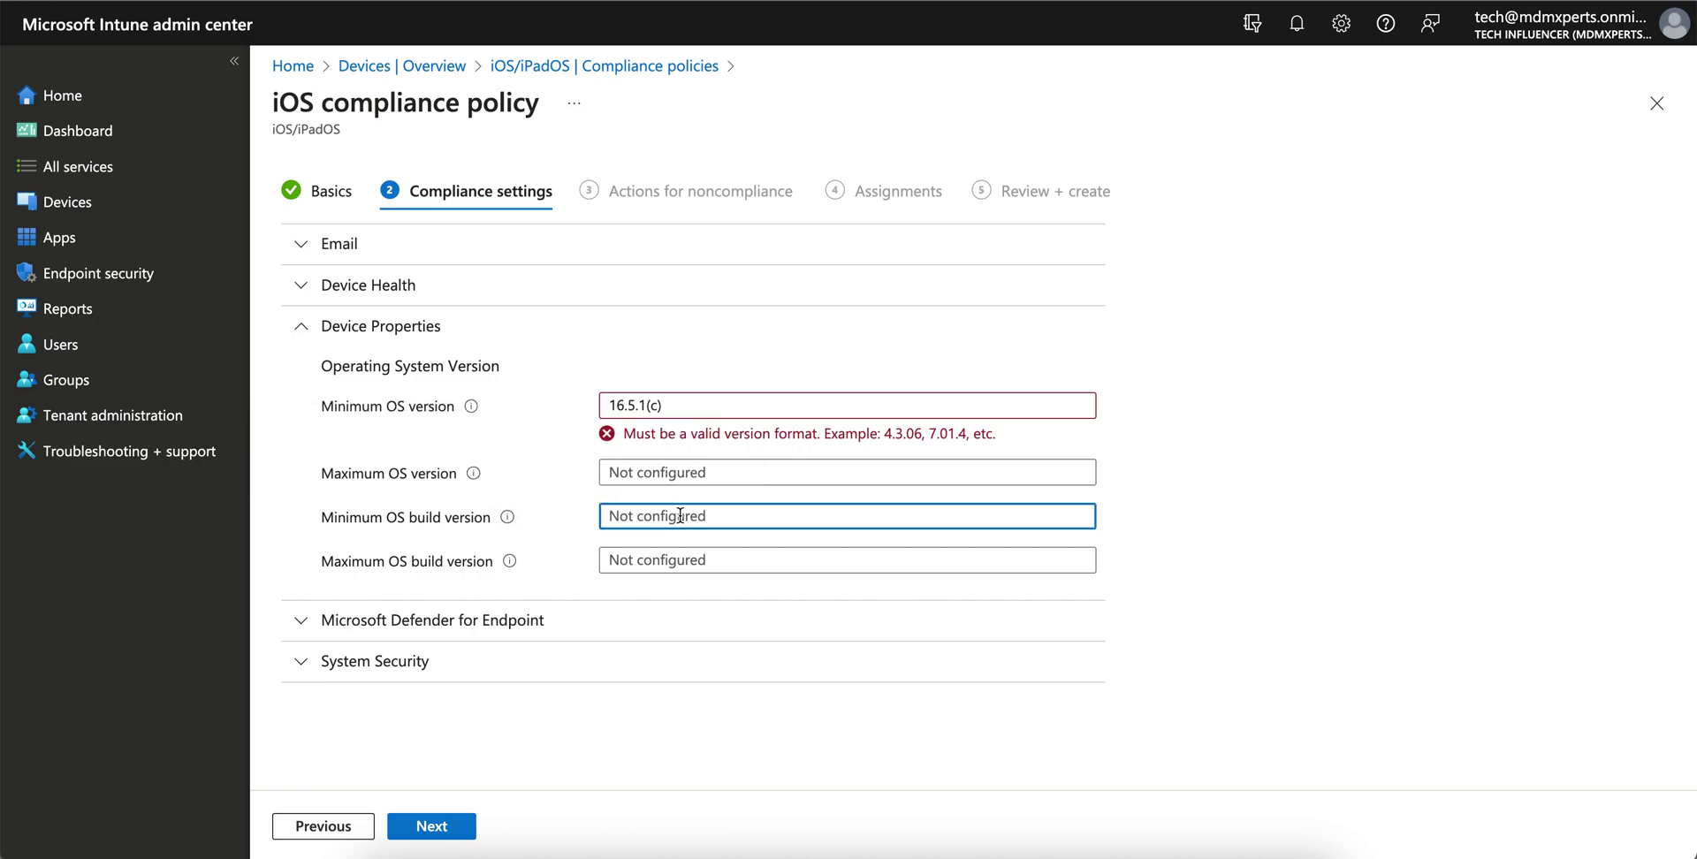
key("ctrl+v")
type("a")
key("BackSpace")
type("c")
left_click(1238, 477)
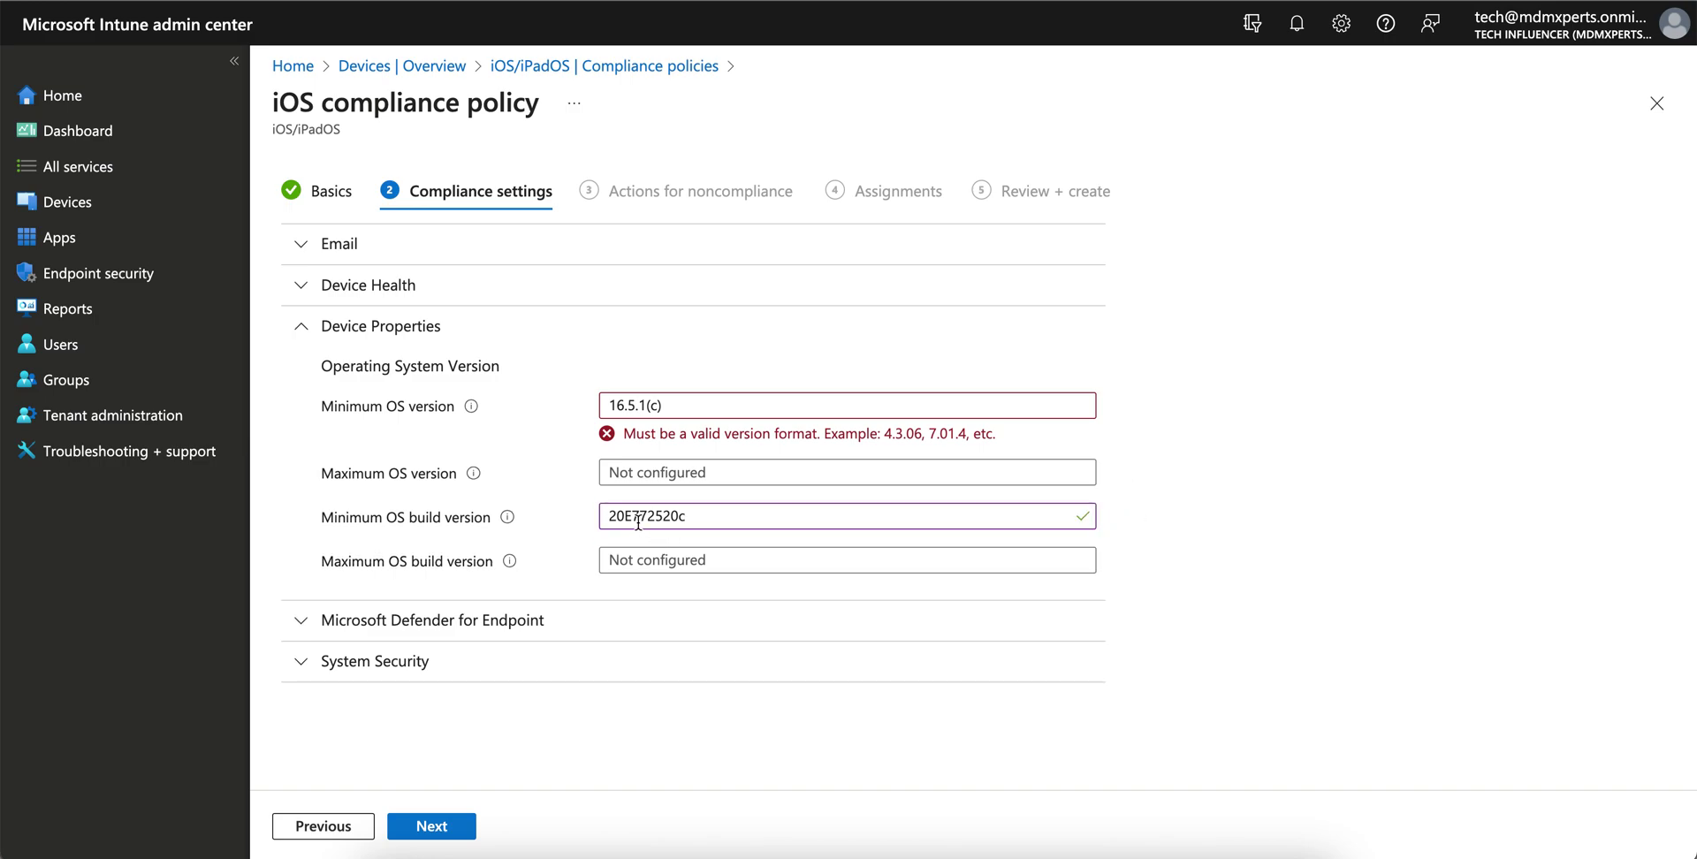
left_click(608, 519)
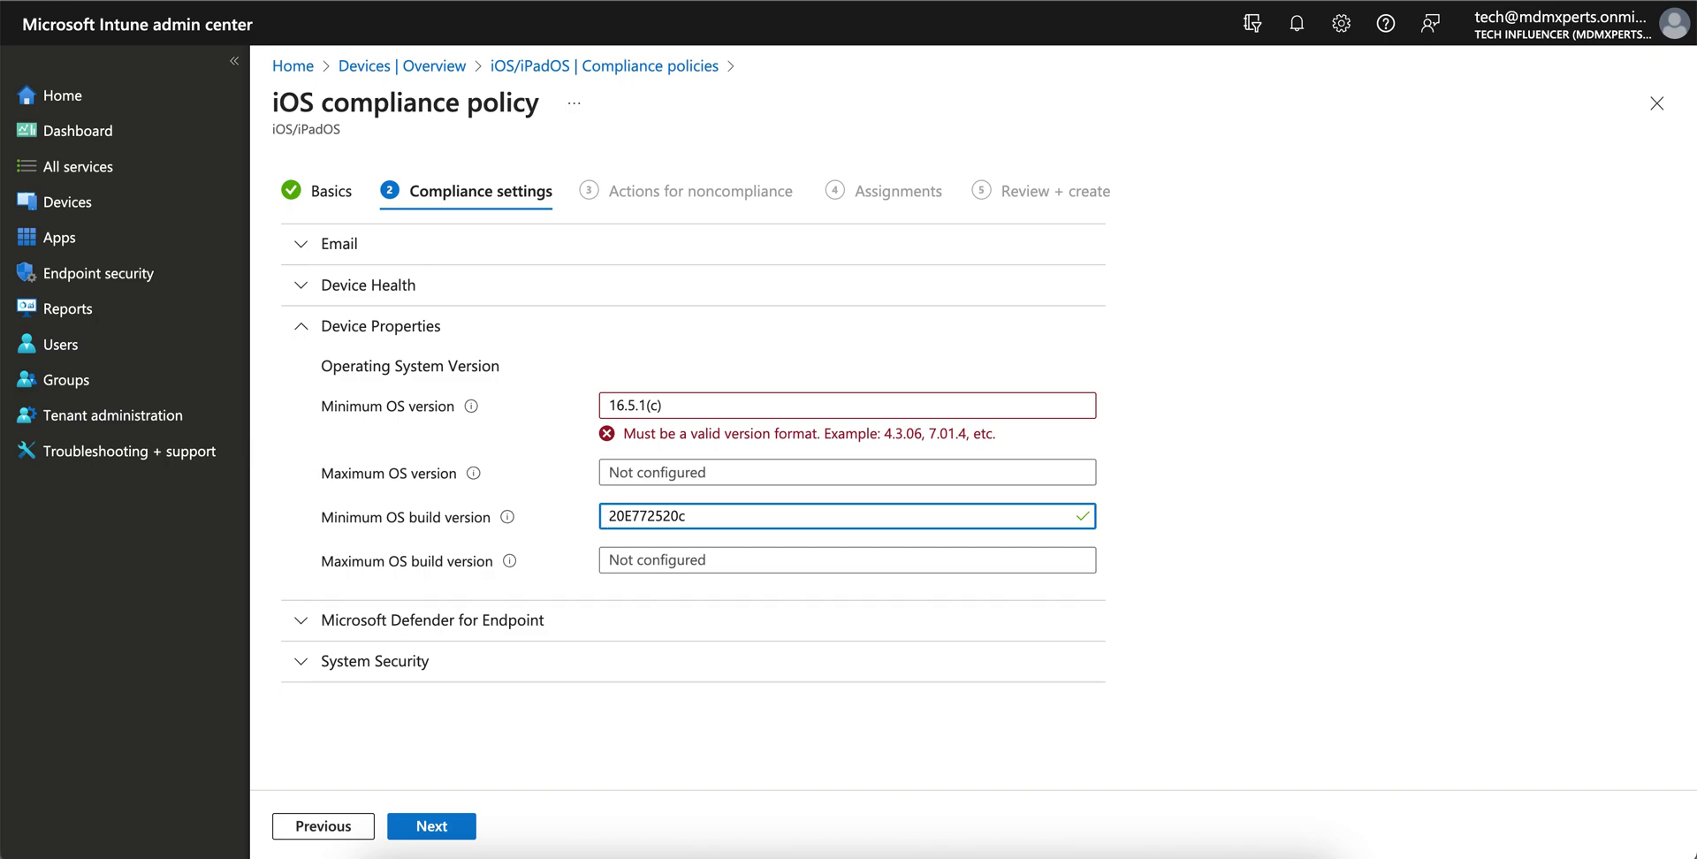
left_click(694, 519)
left_click_drag(694, 519, 584, 518)
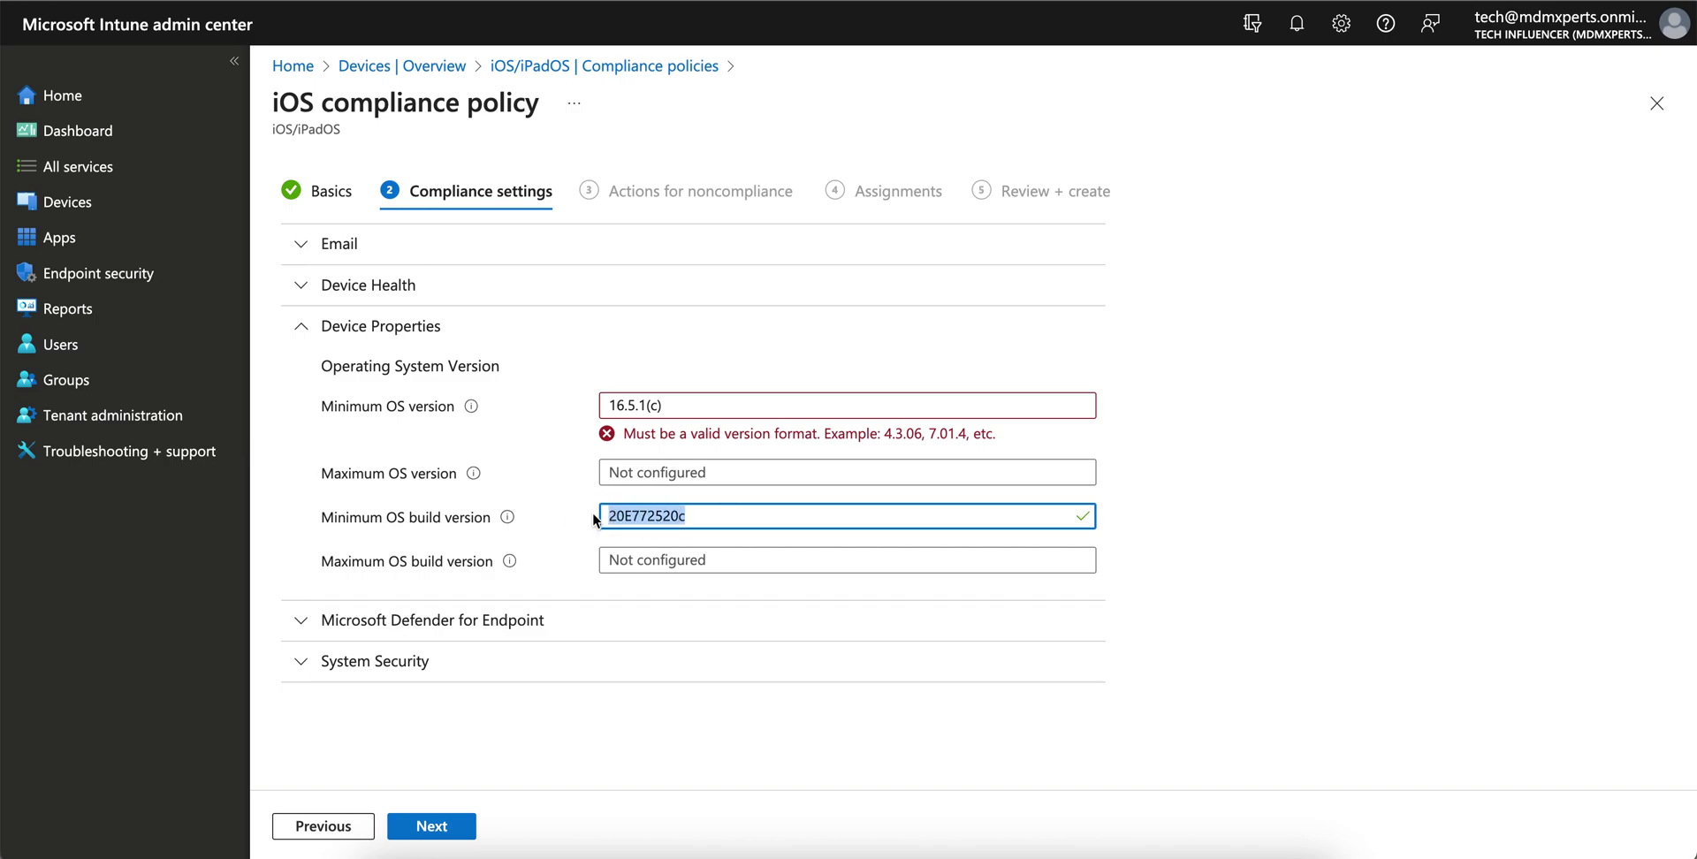
left_click(711, 517)
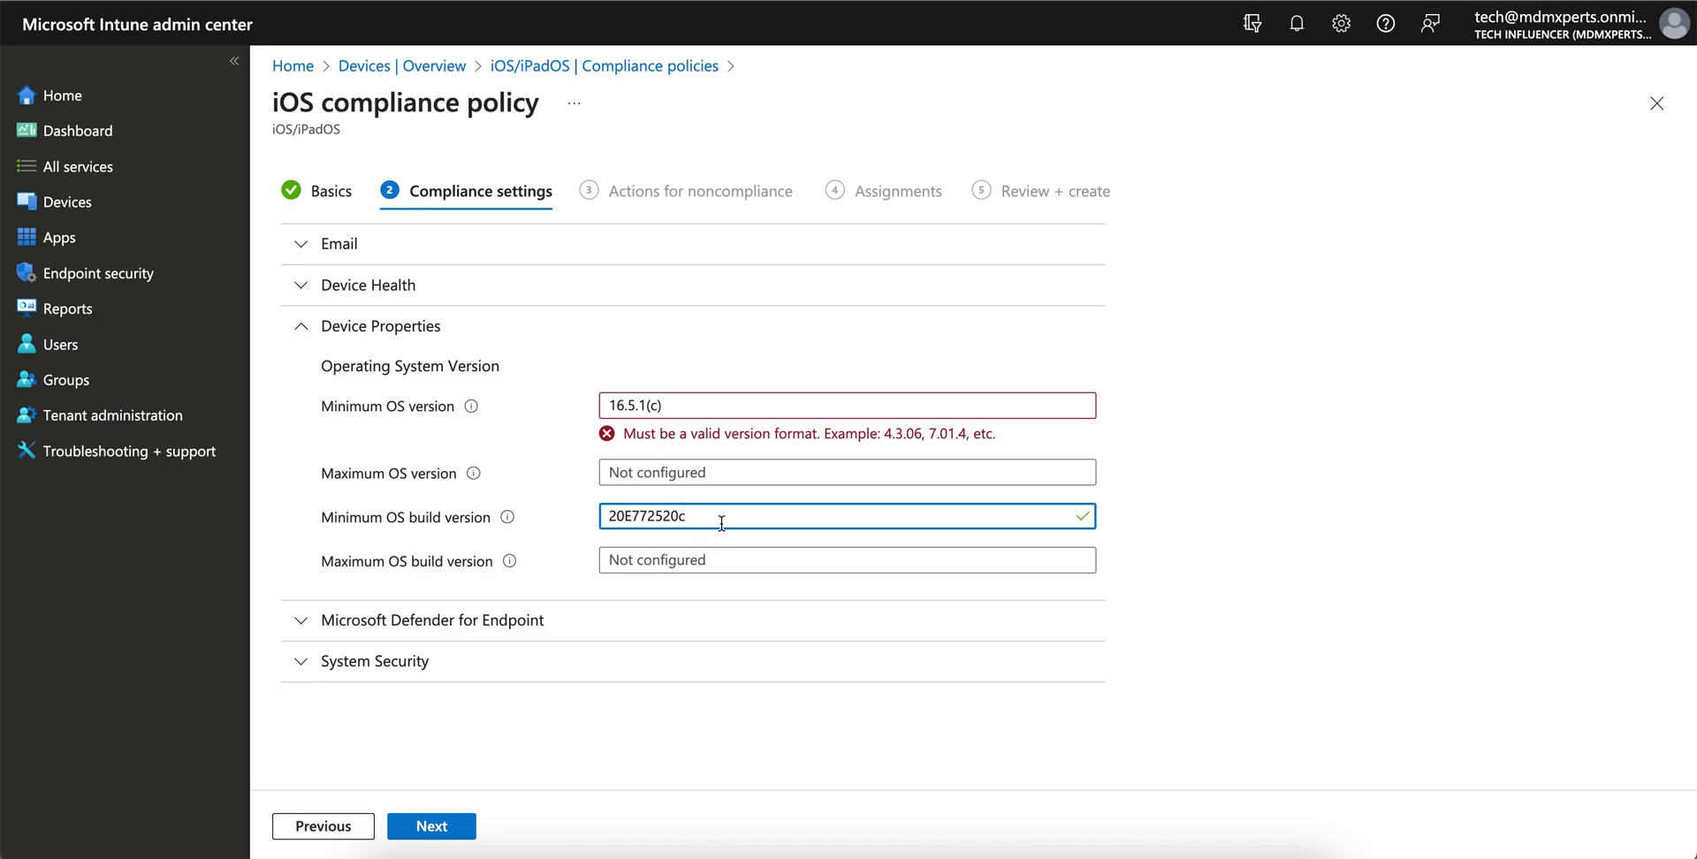
left_click_drag(716, 518, 599, 518)
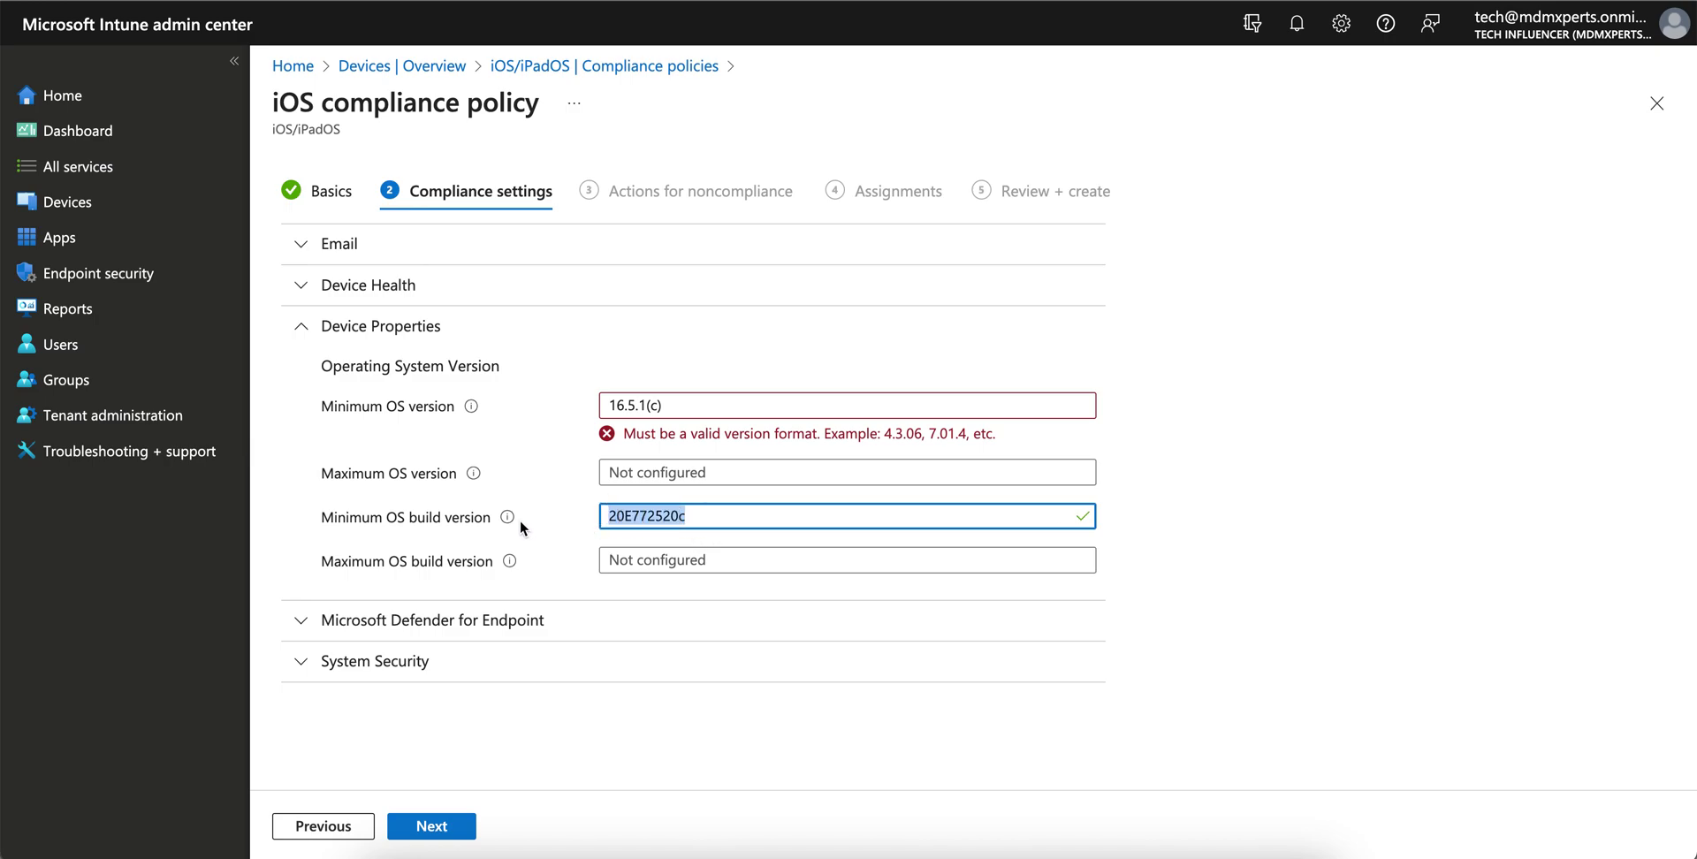
- Set the minimum OS version to 16.5.1 and proceed to the actions for noncompliance
left_click_drag(681, 405, 571, 409)
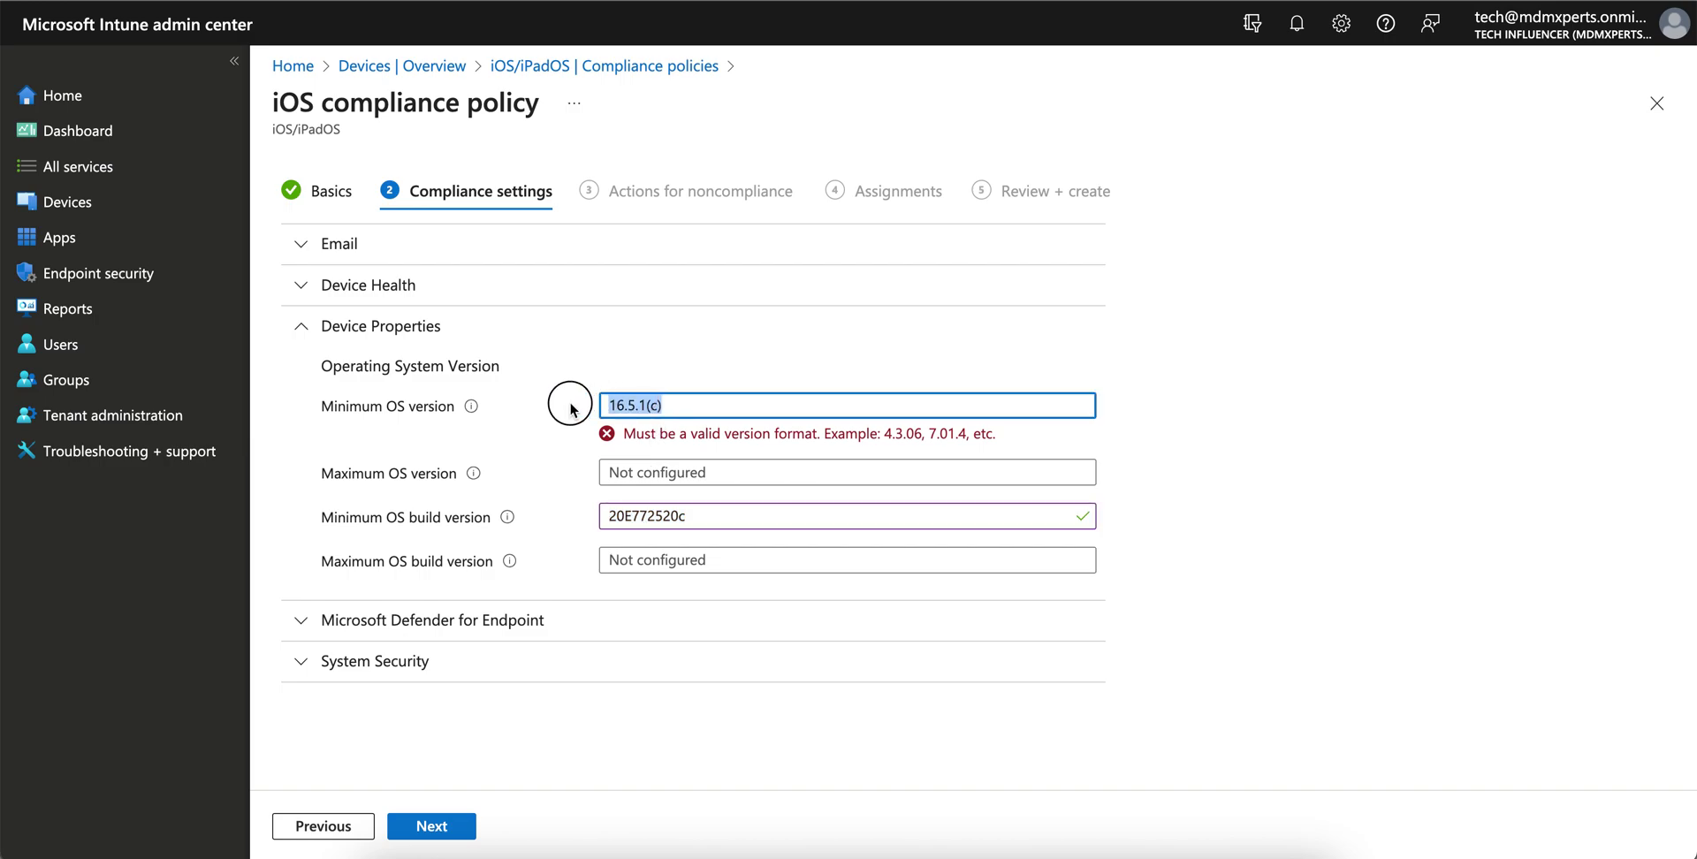
left_click(679, 407)
key("BackSpace")
key("BackSpace")
key("BackSpace")
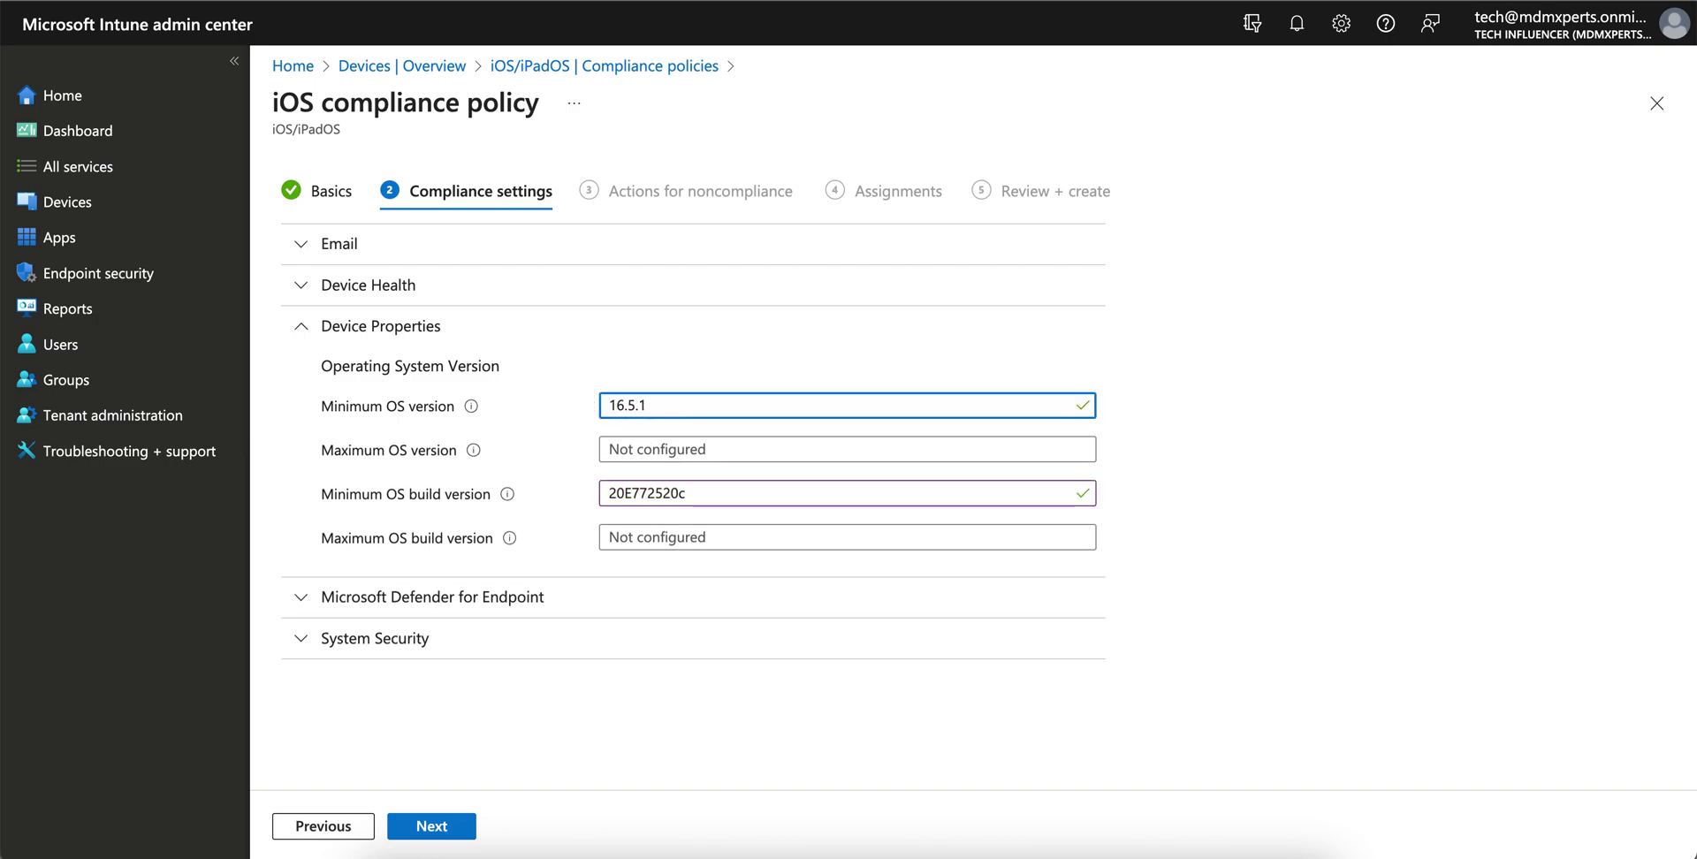
left_click(707, 494)
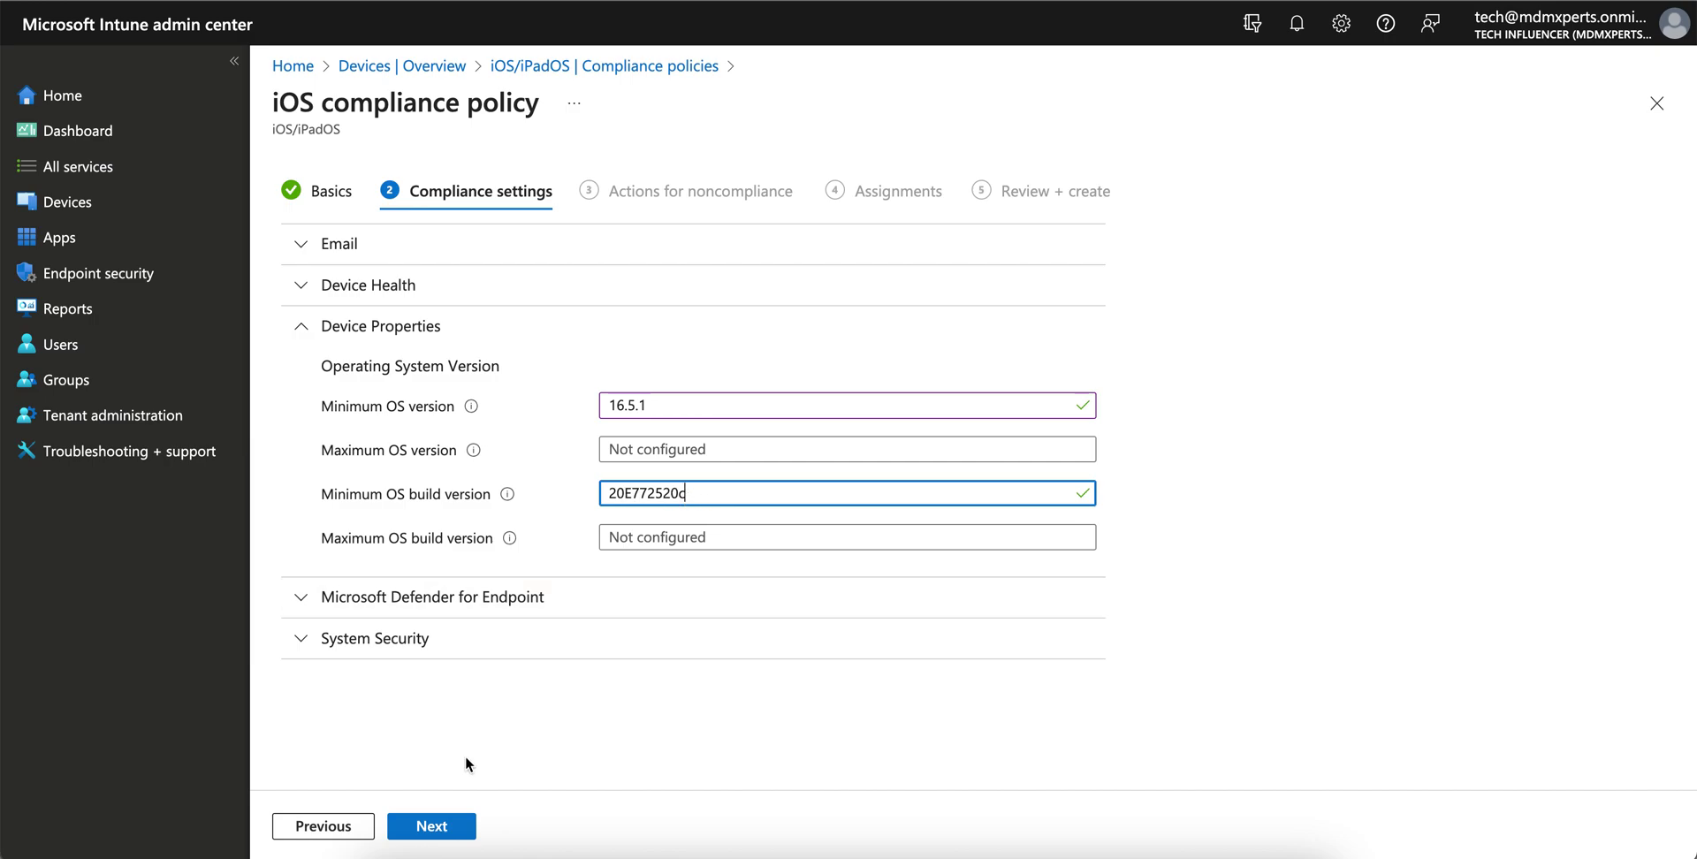
left_click(445, 825)
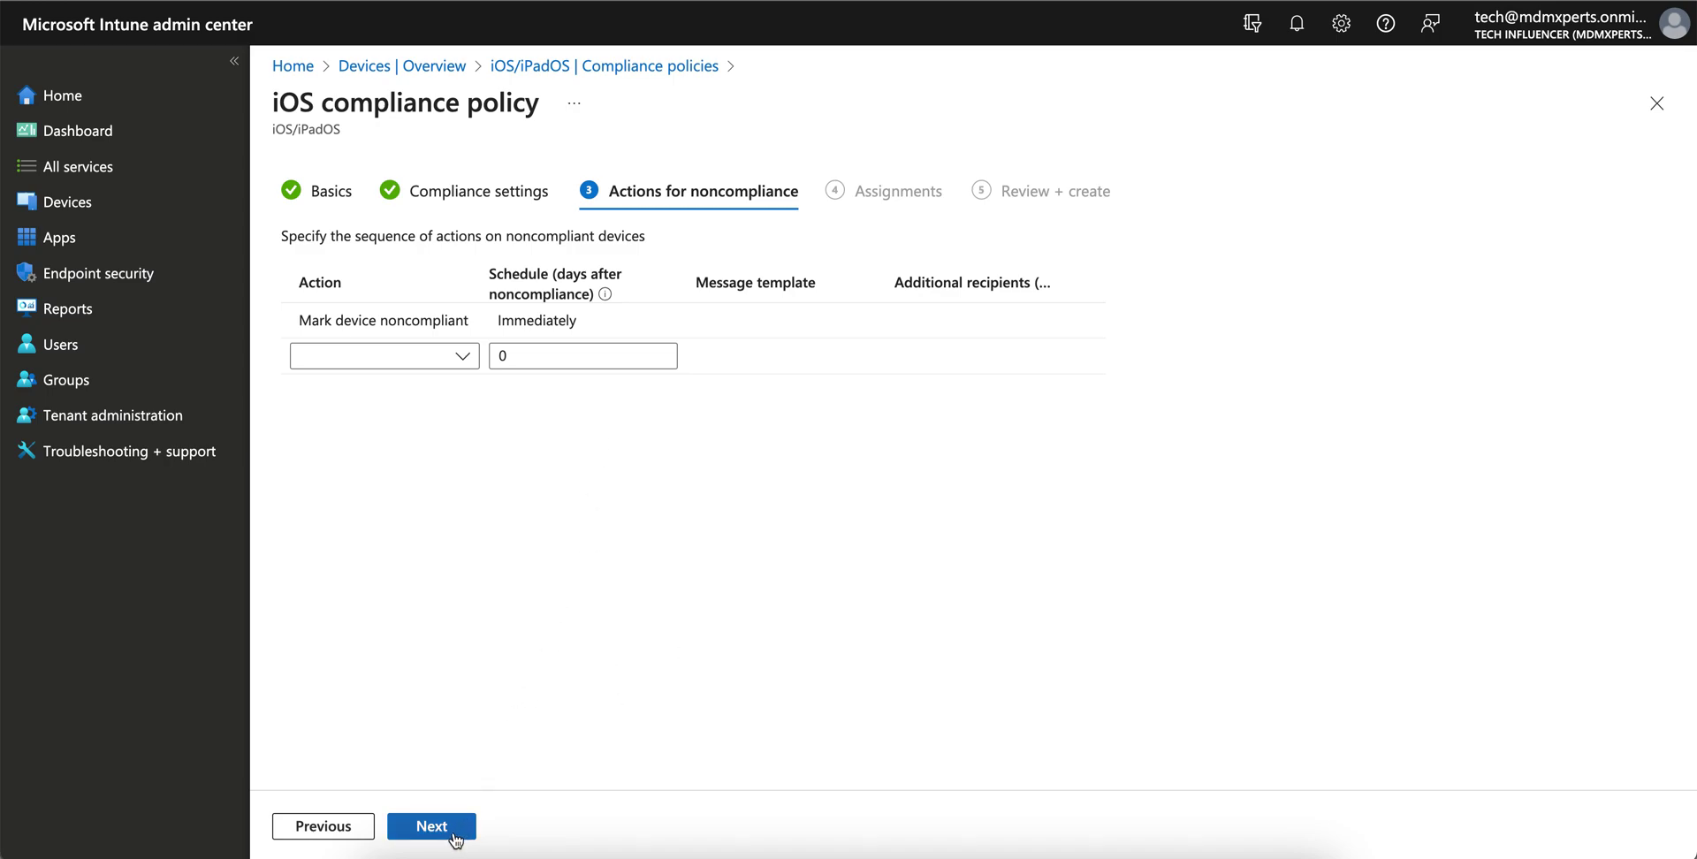
- Add noncompliance actions that send an email and a push notification to the end user
left_click(467, 356)
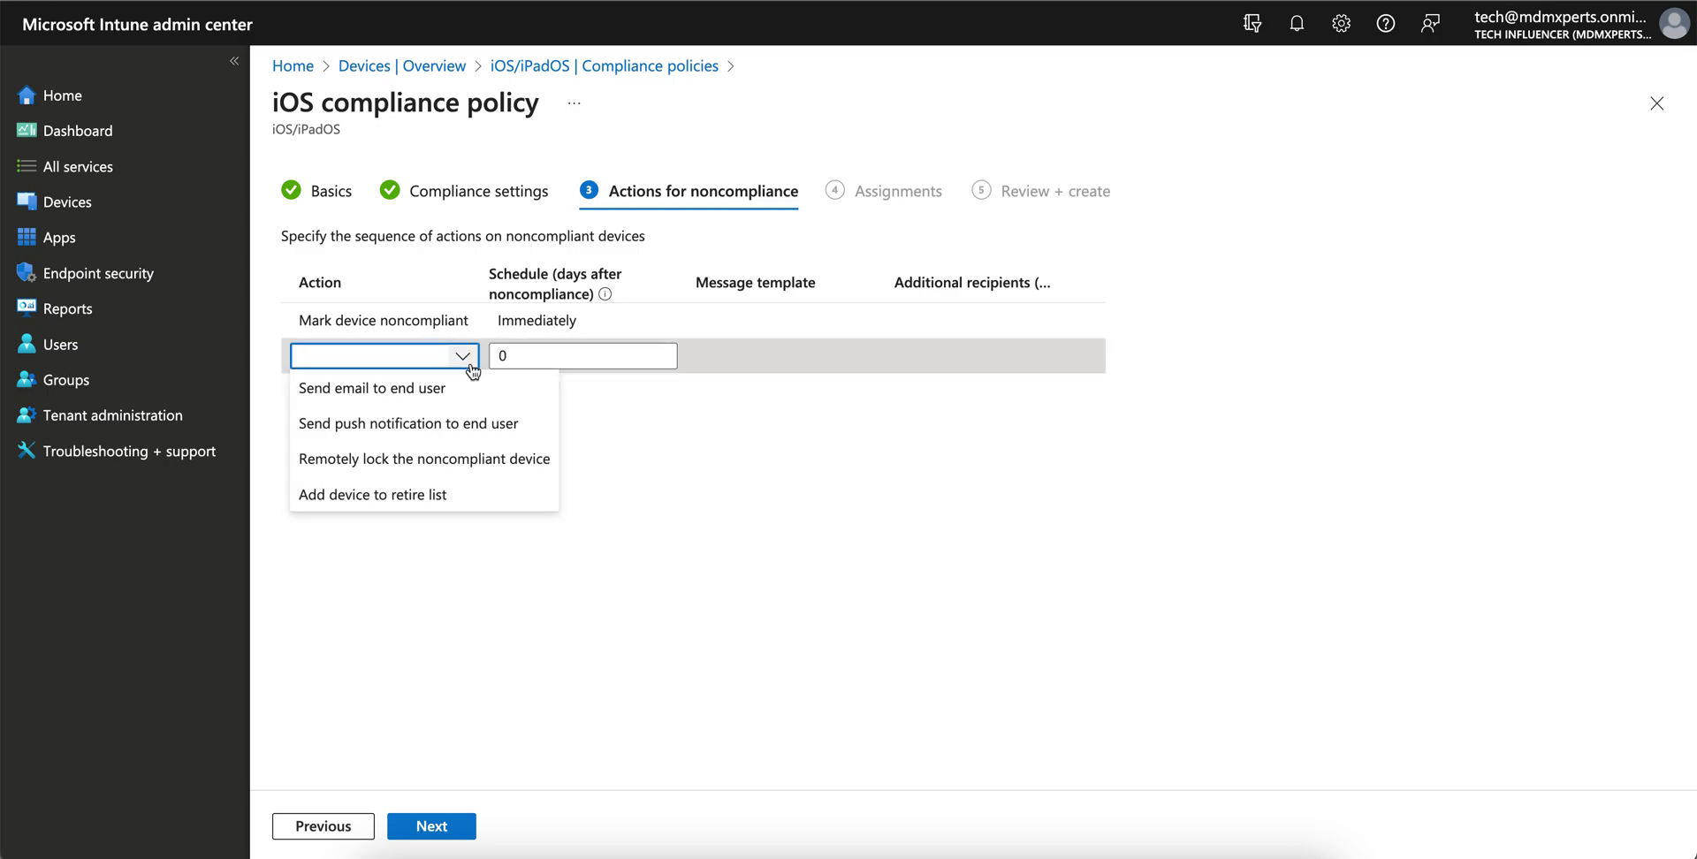
left_click(432, 389)
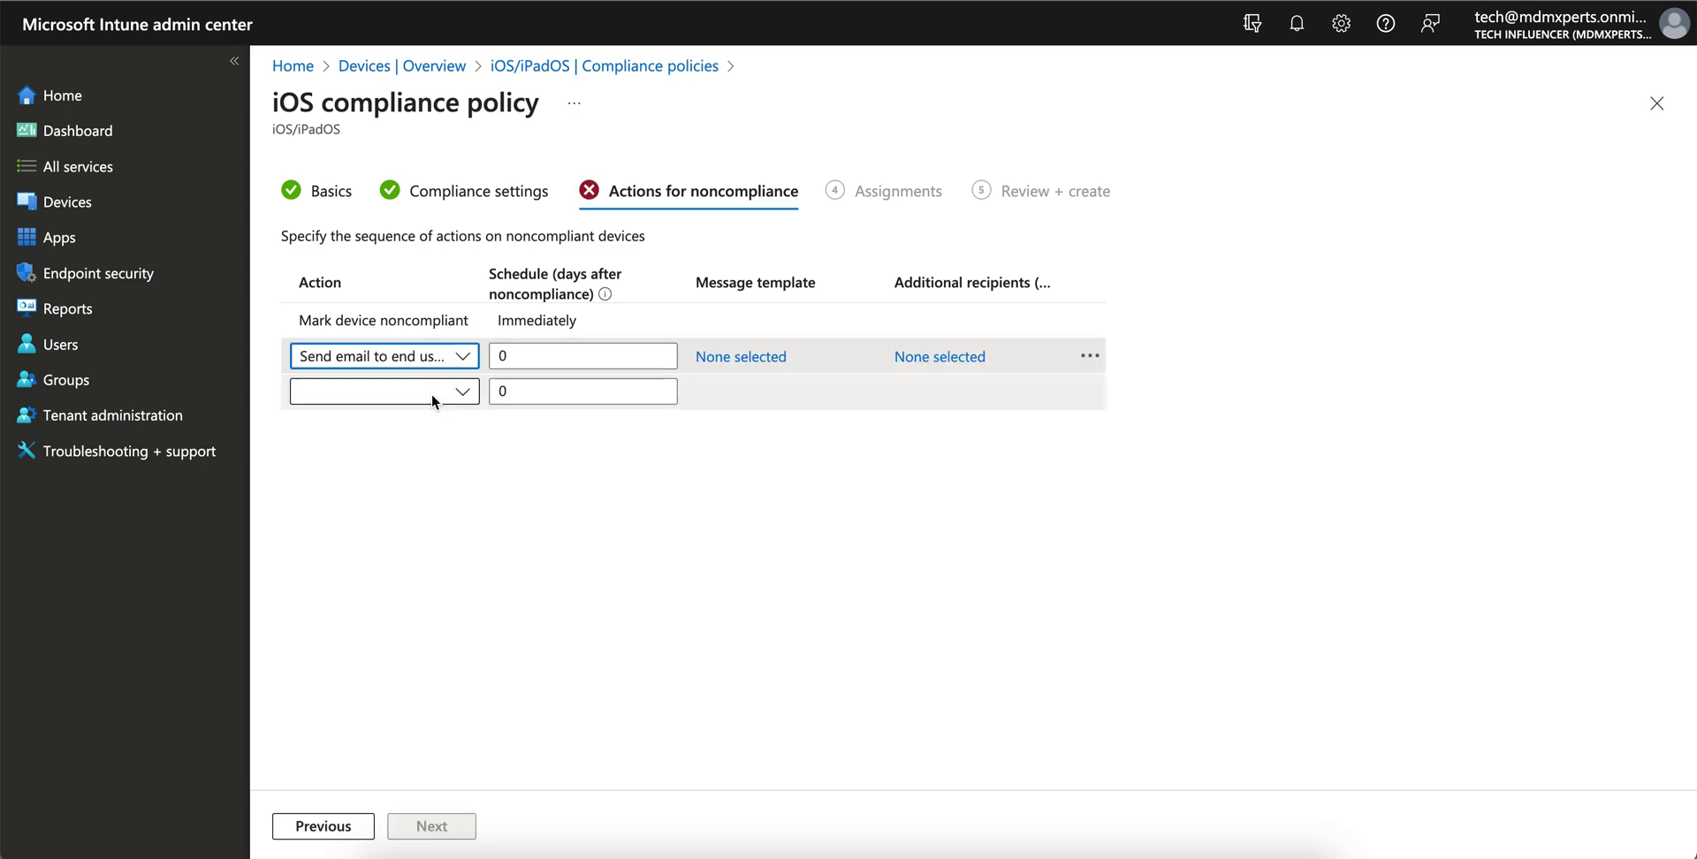
left_click(438, 451)
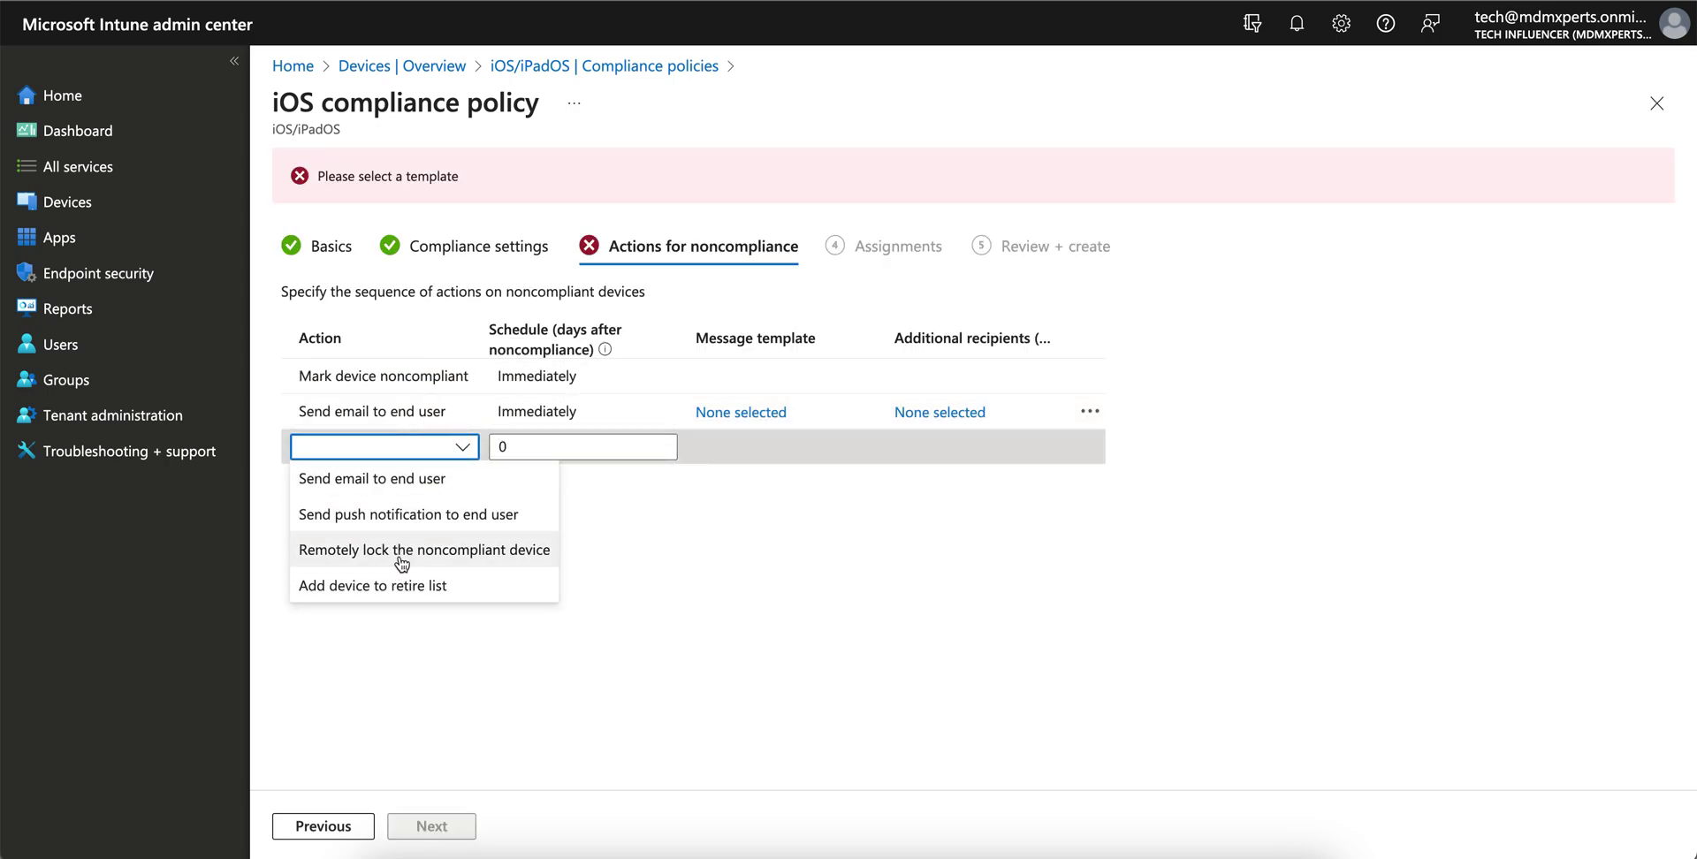
left_click(395, 512)
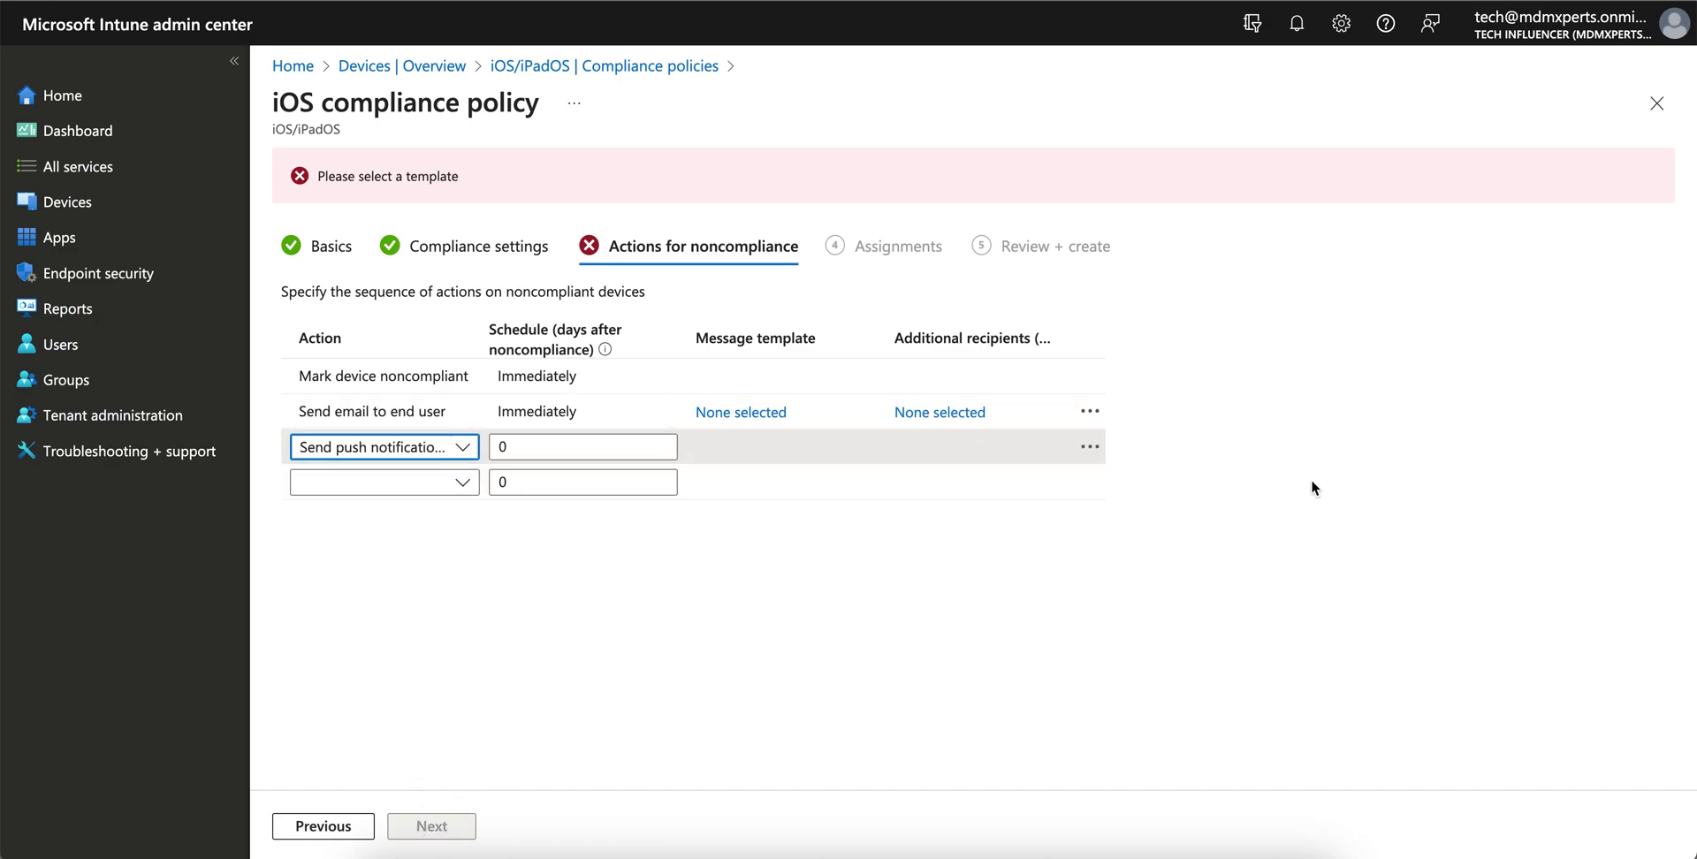
- Remove the email and push notification actions, keeping only the default action that marks the device noncompliant
left_click(1092, 412)
left_click(1116, 429)
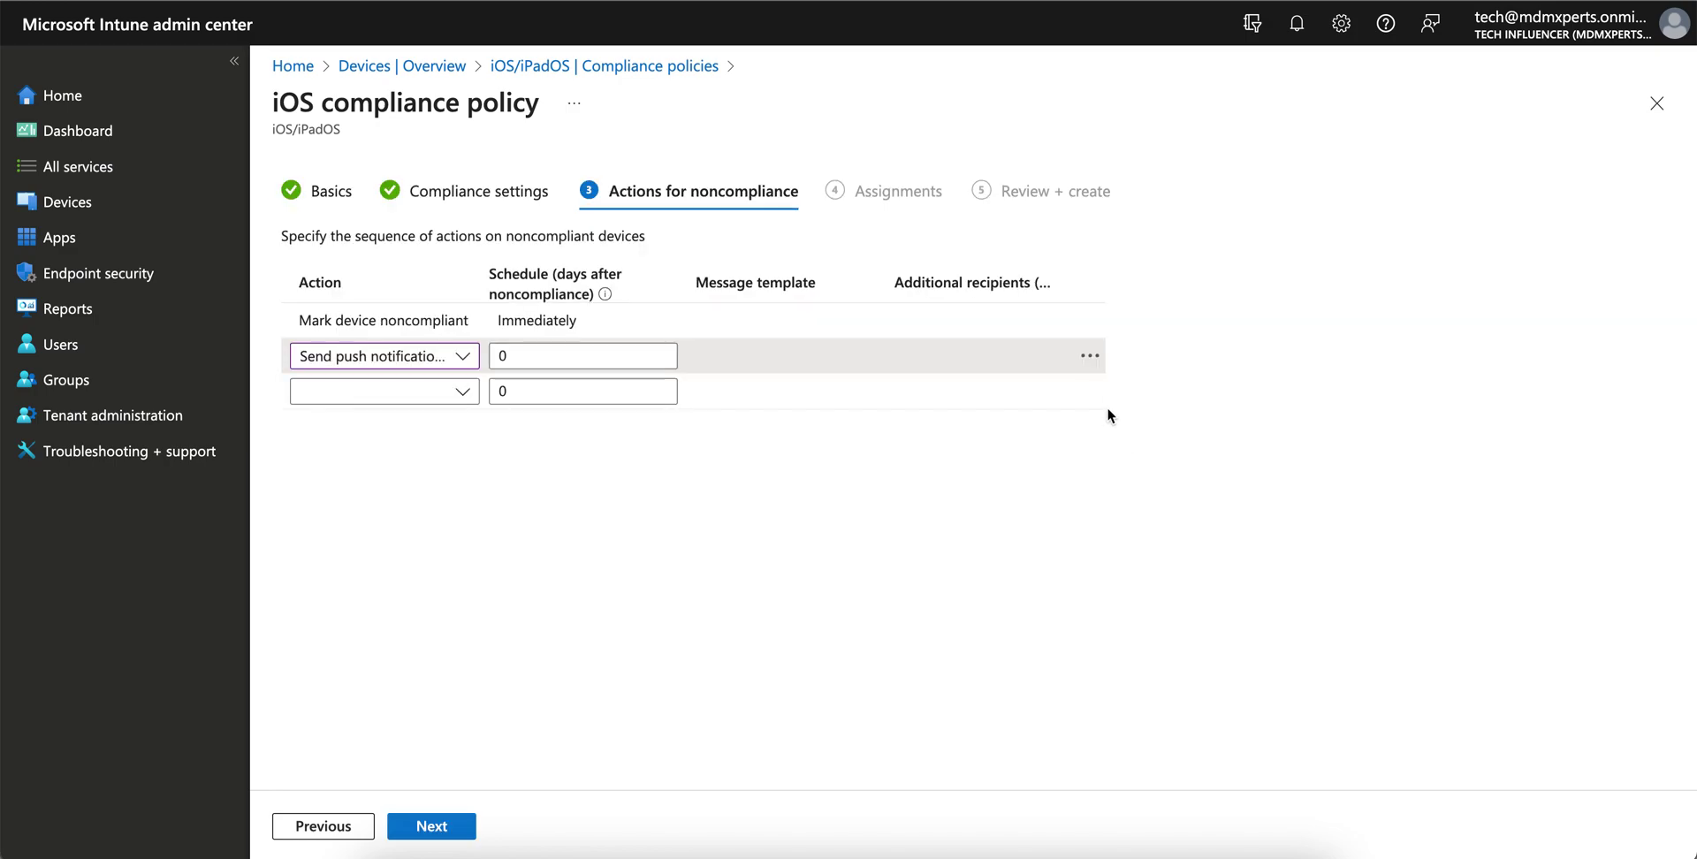
left_click(1099, 357)
left_click(1140, 367)
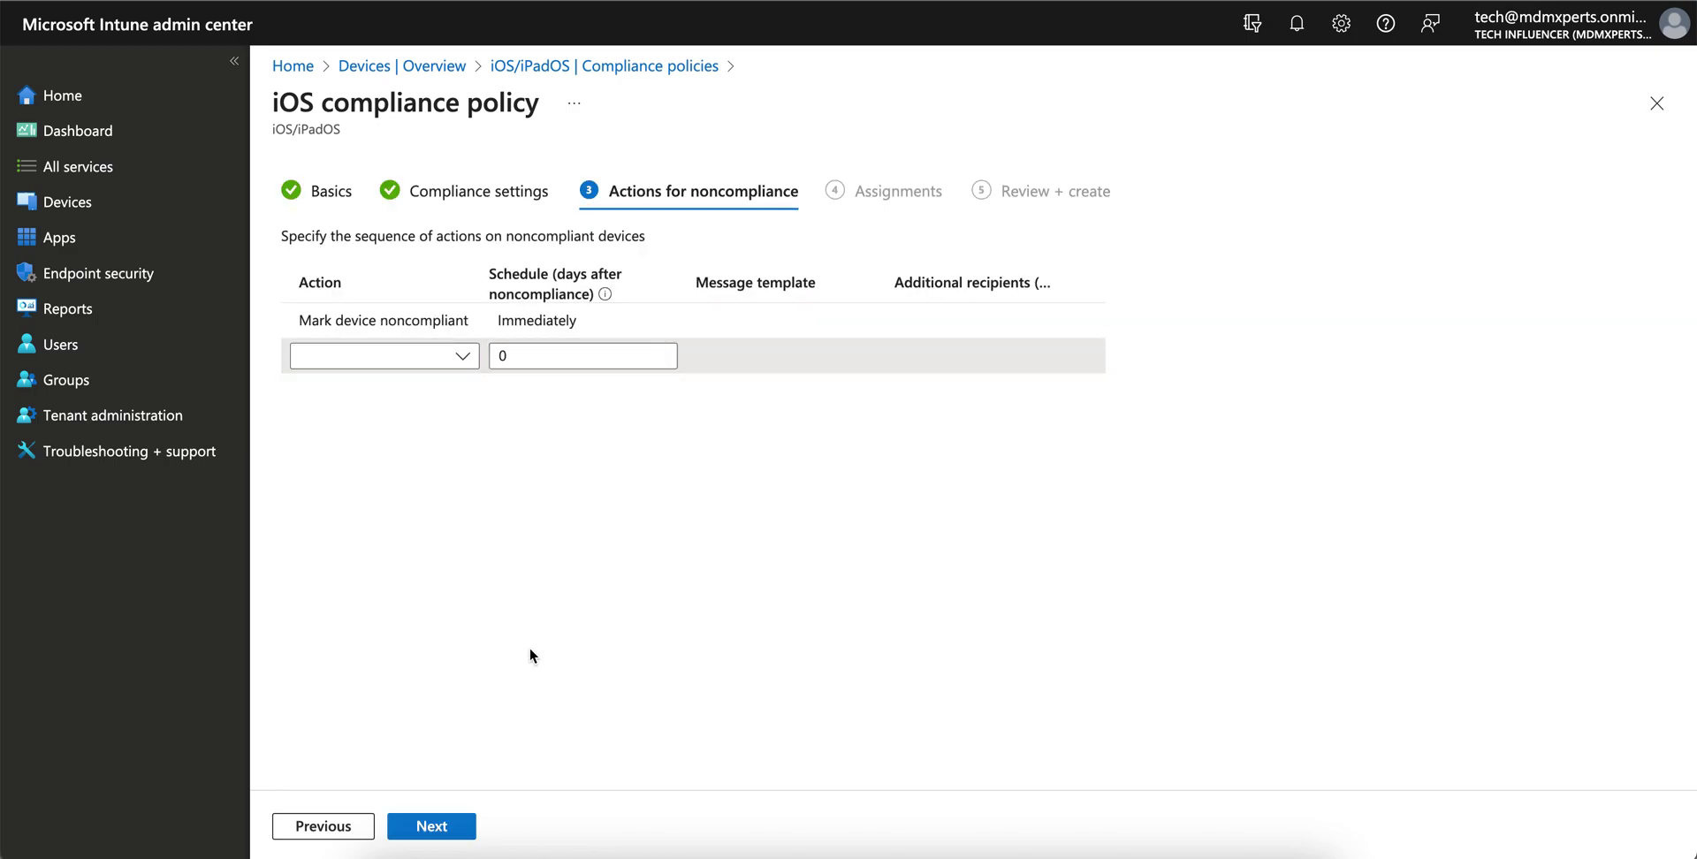
- Assign the compliance policy to all users and create it
left_click(431, 824)
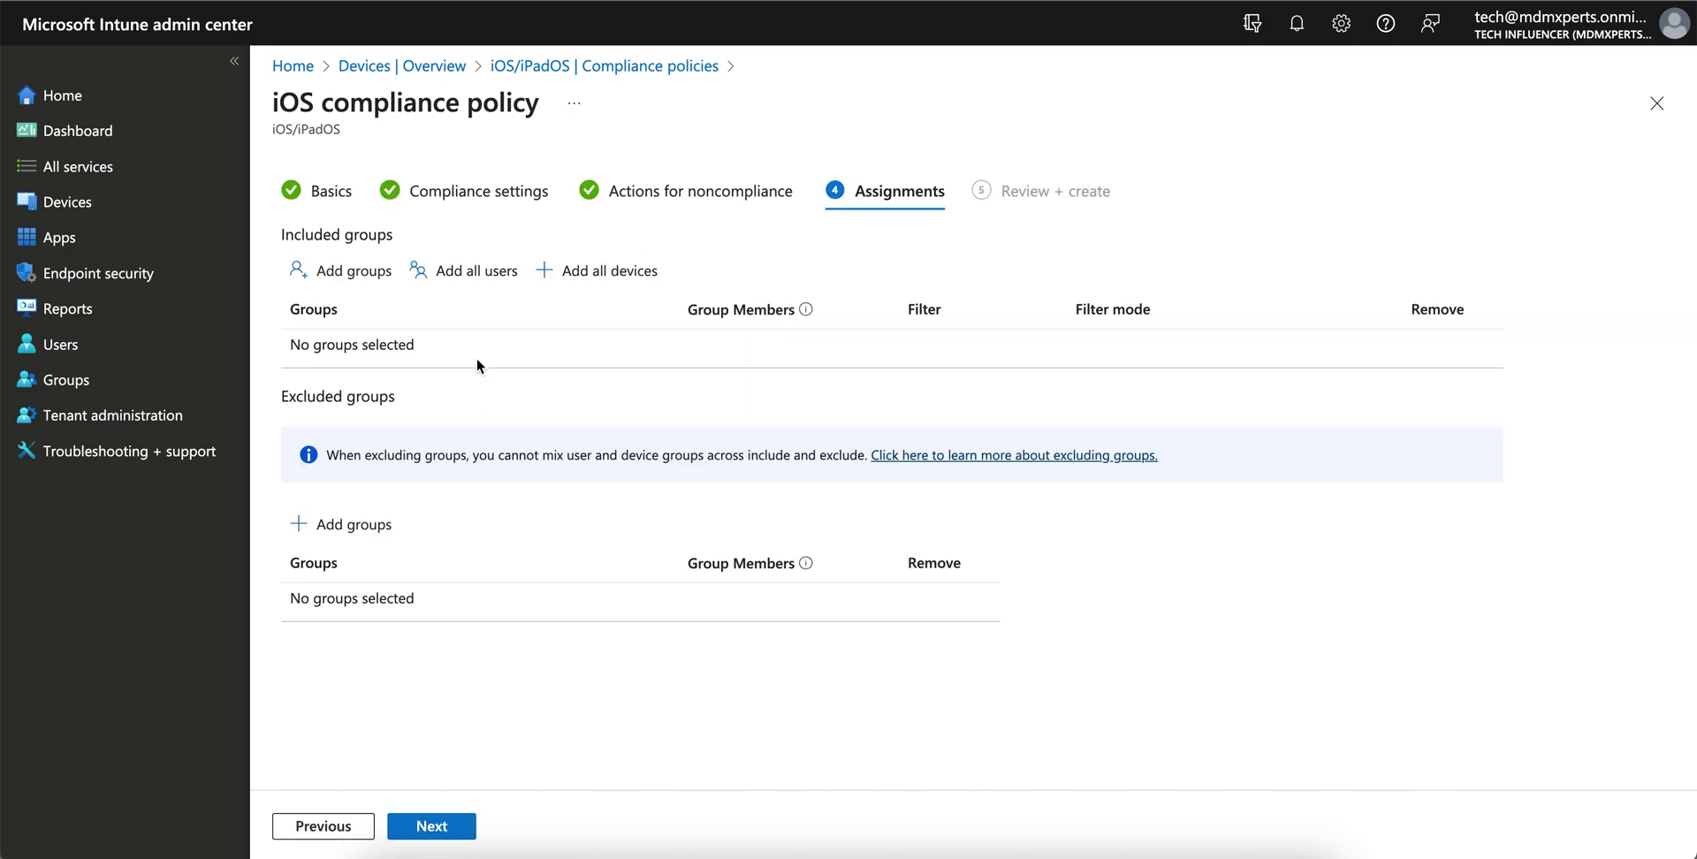
left_click(468, 272)
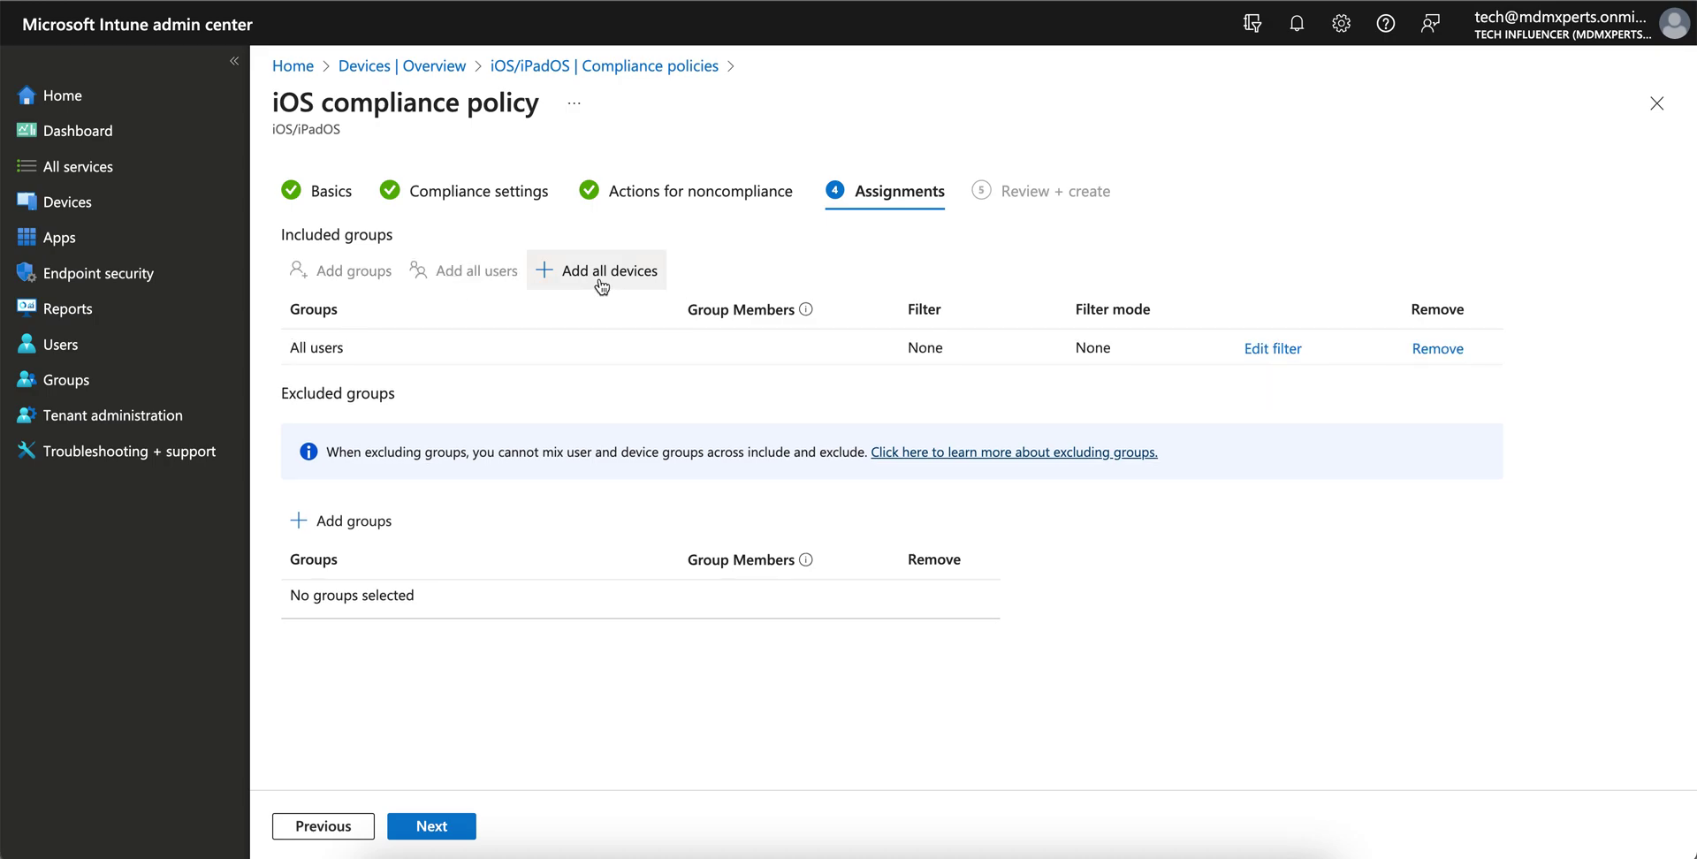
left_click(446, 826)
left_click(436, 826)
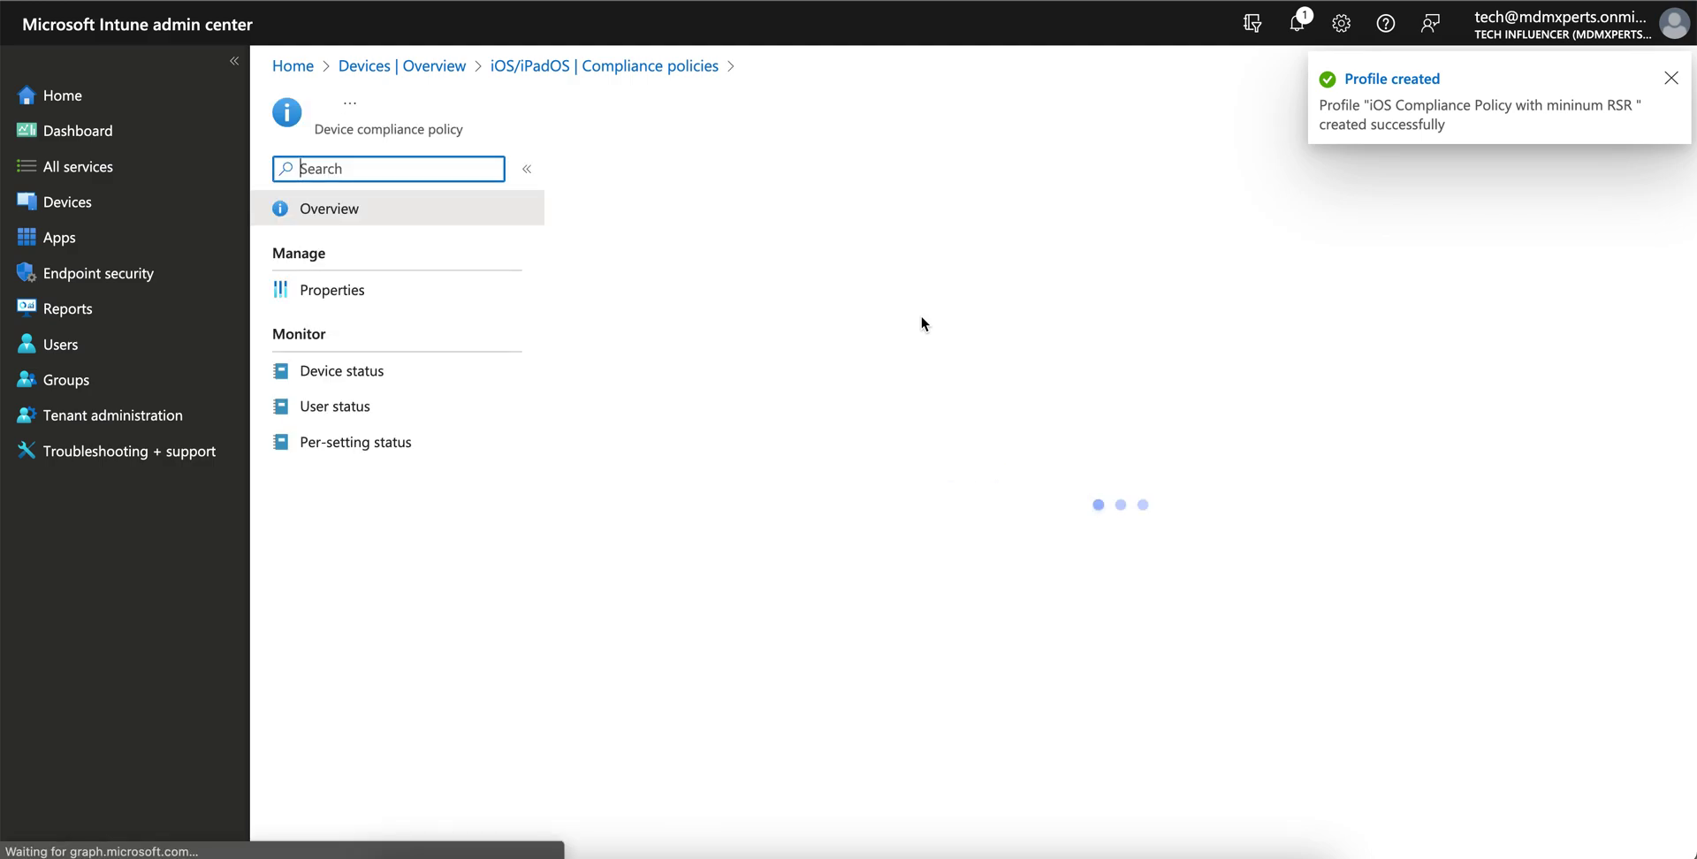
- Refresh the iOS/iPadOS compliance policies list and open the properties of "iOS Compliance Policy with mininum RSR"
left_click(529, 69)
left_click(751, 184)
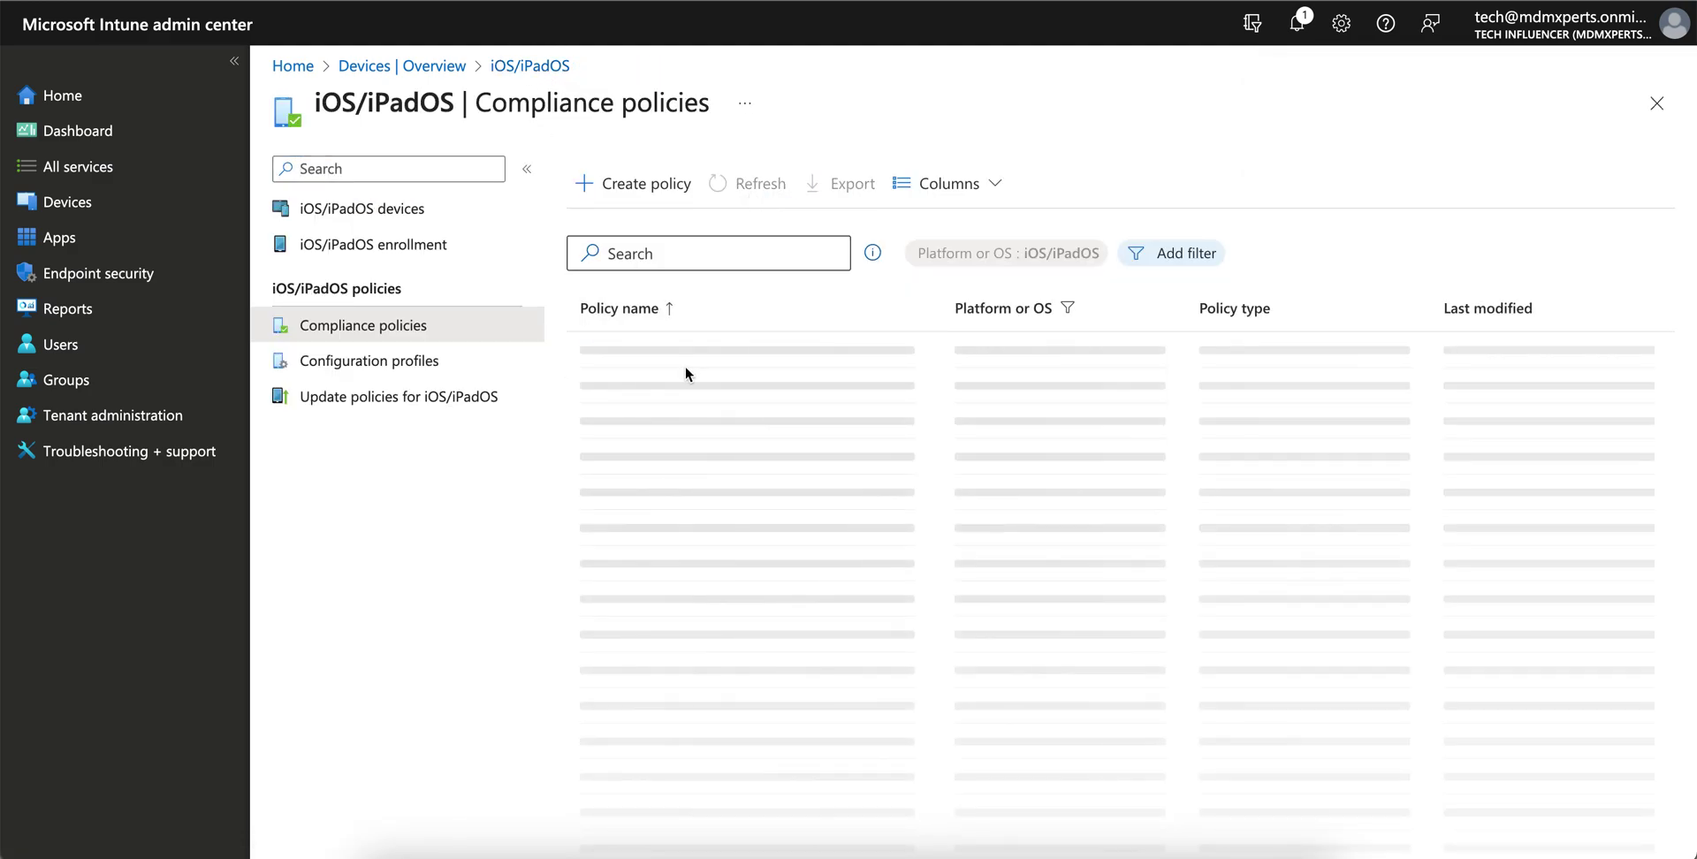
left_click(655, 348)
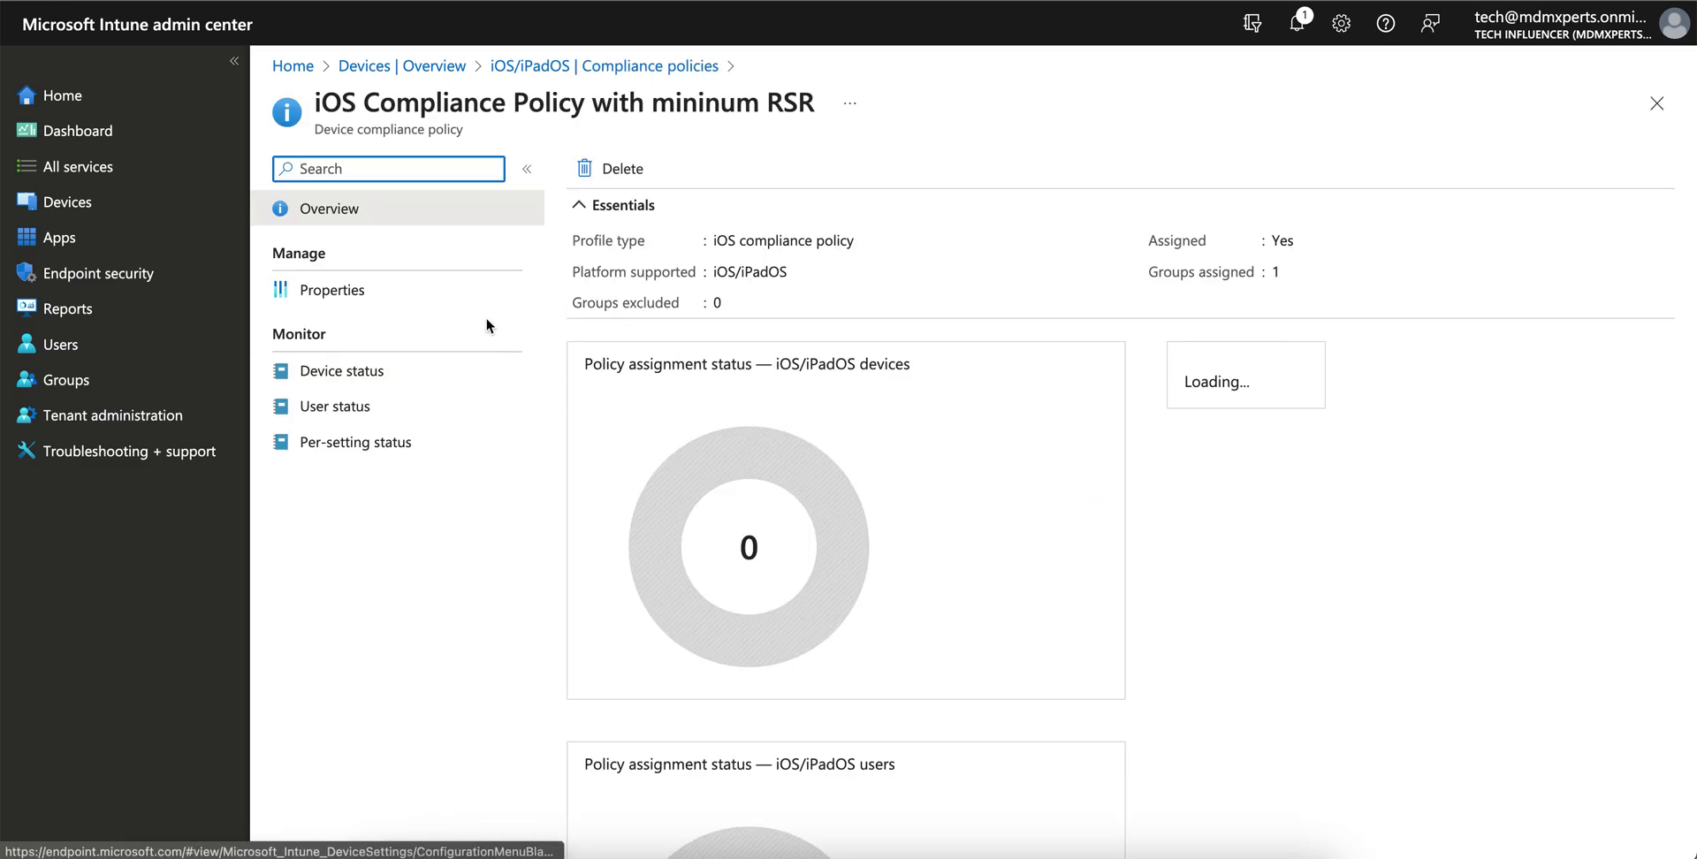
left_click(436, 294)
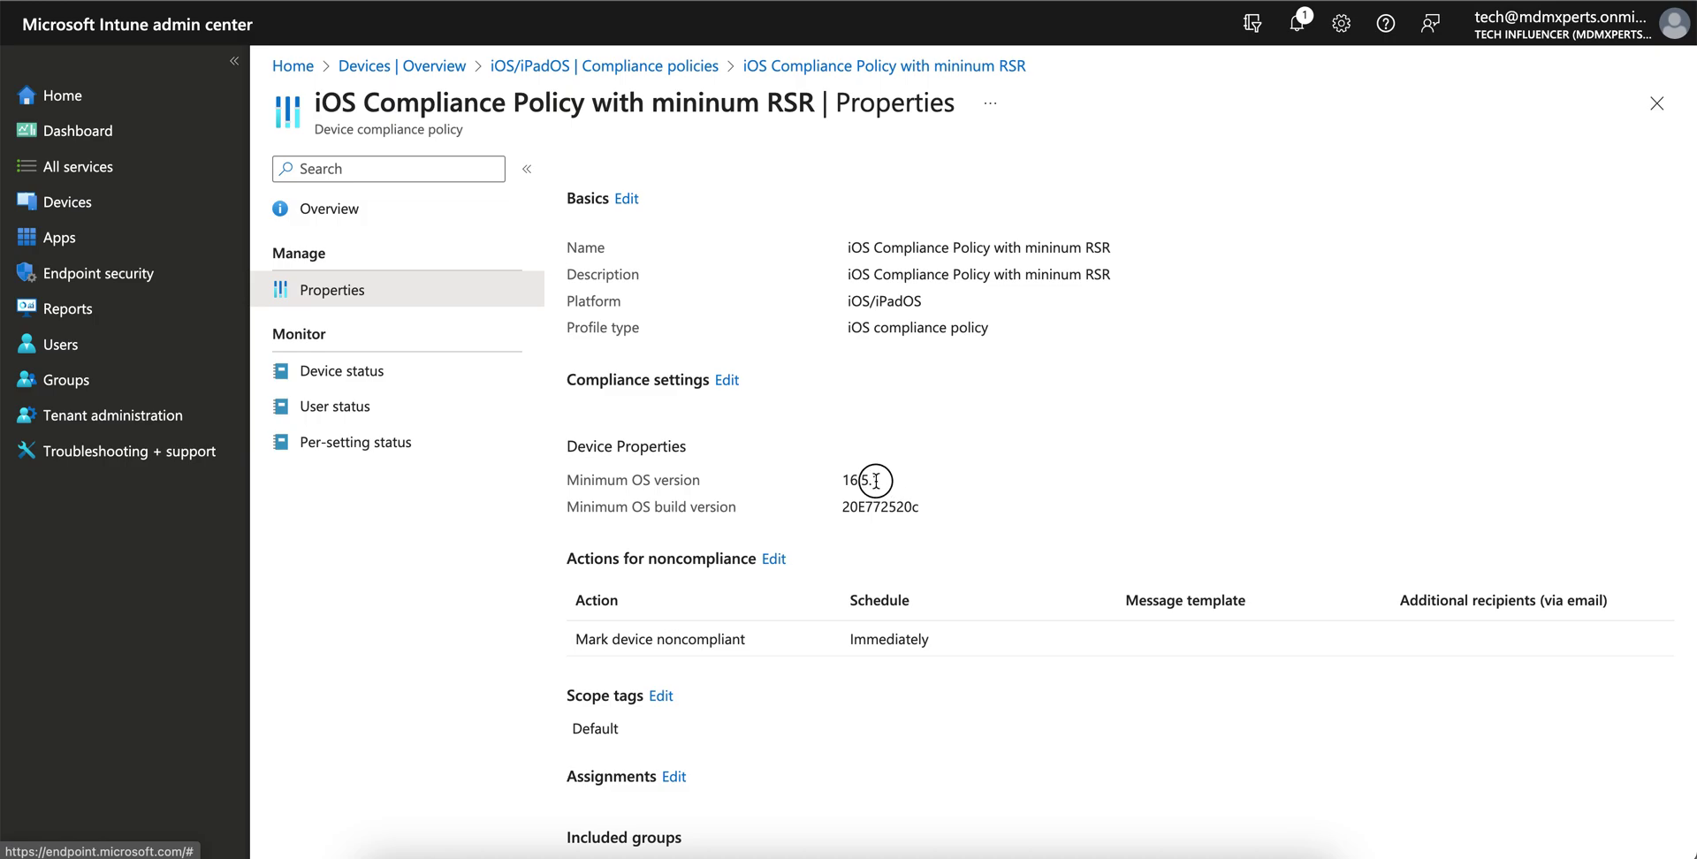
- Examine the minimum OS version and minimum OS build version in the policy's Device Properties
left_click_drag(877, 480, 829, 480)
left_click_drag(926, 506, 831, 504)
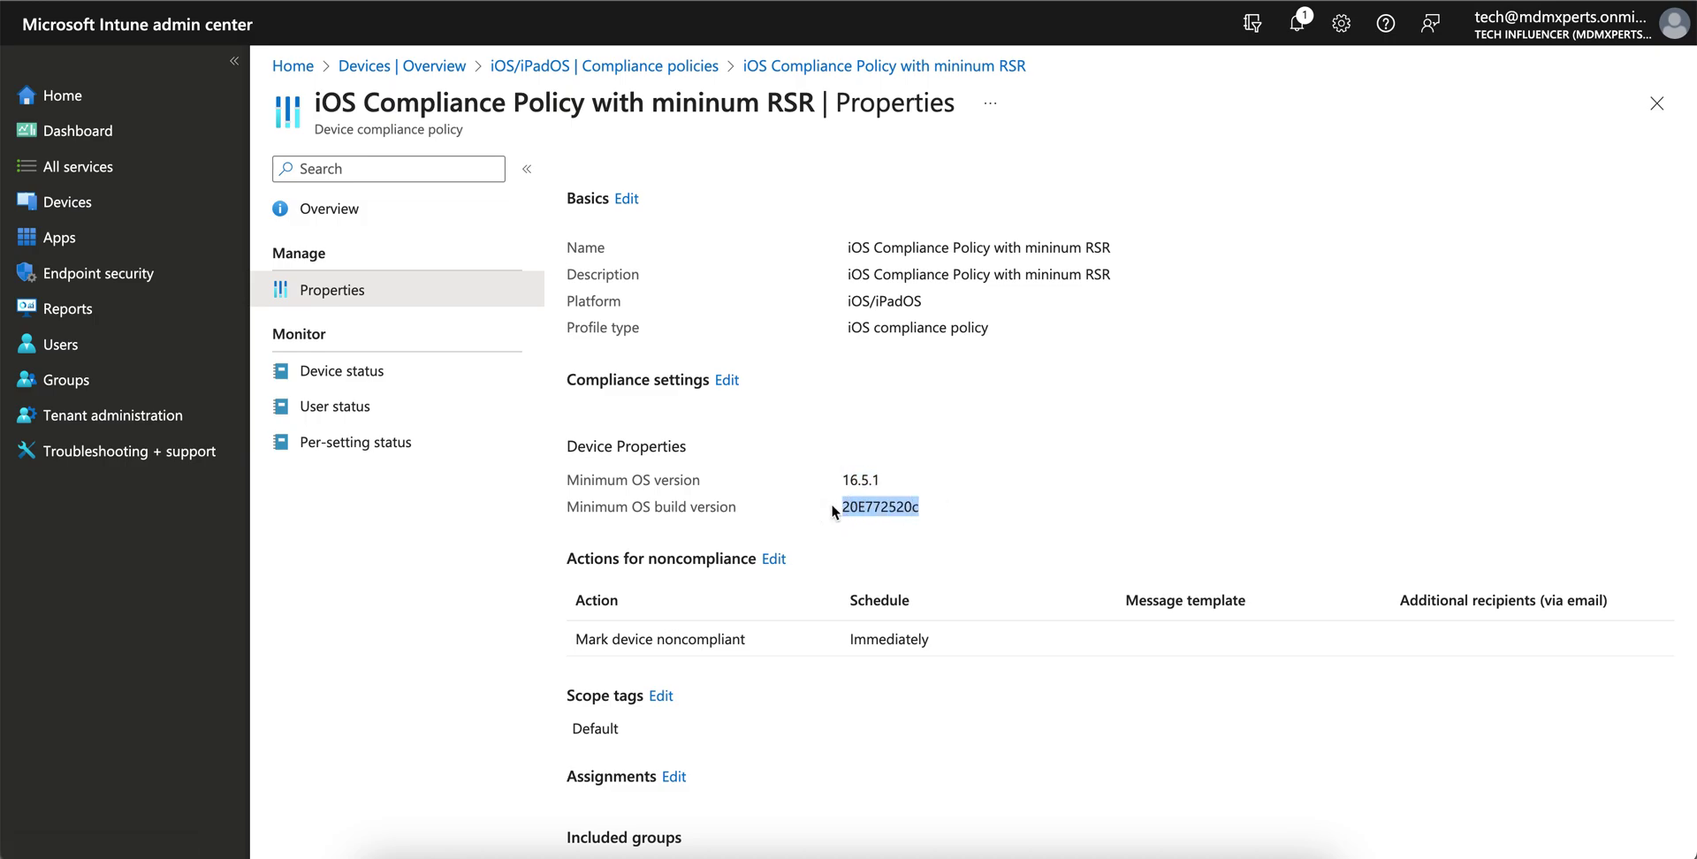
left_click(847, 507)
double_click(847, 506)
left_click(883, 472)
left_click_drag(927, 504, 800, 486)
left_click(803, 488)
left_click_drag(936, 506, 844, 508)
left_click(862, 510)
left_click_drag(920, 508, 563, 506)
left_click(914, 508)
left_click(752, 507)
left_click_drag(924, 509, 823, 512)
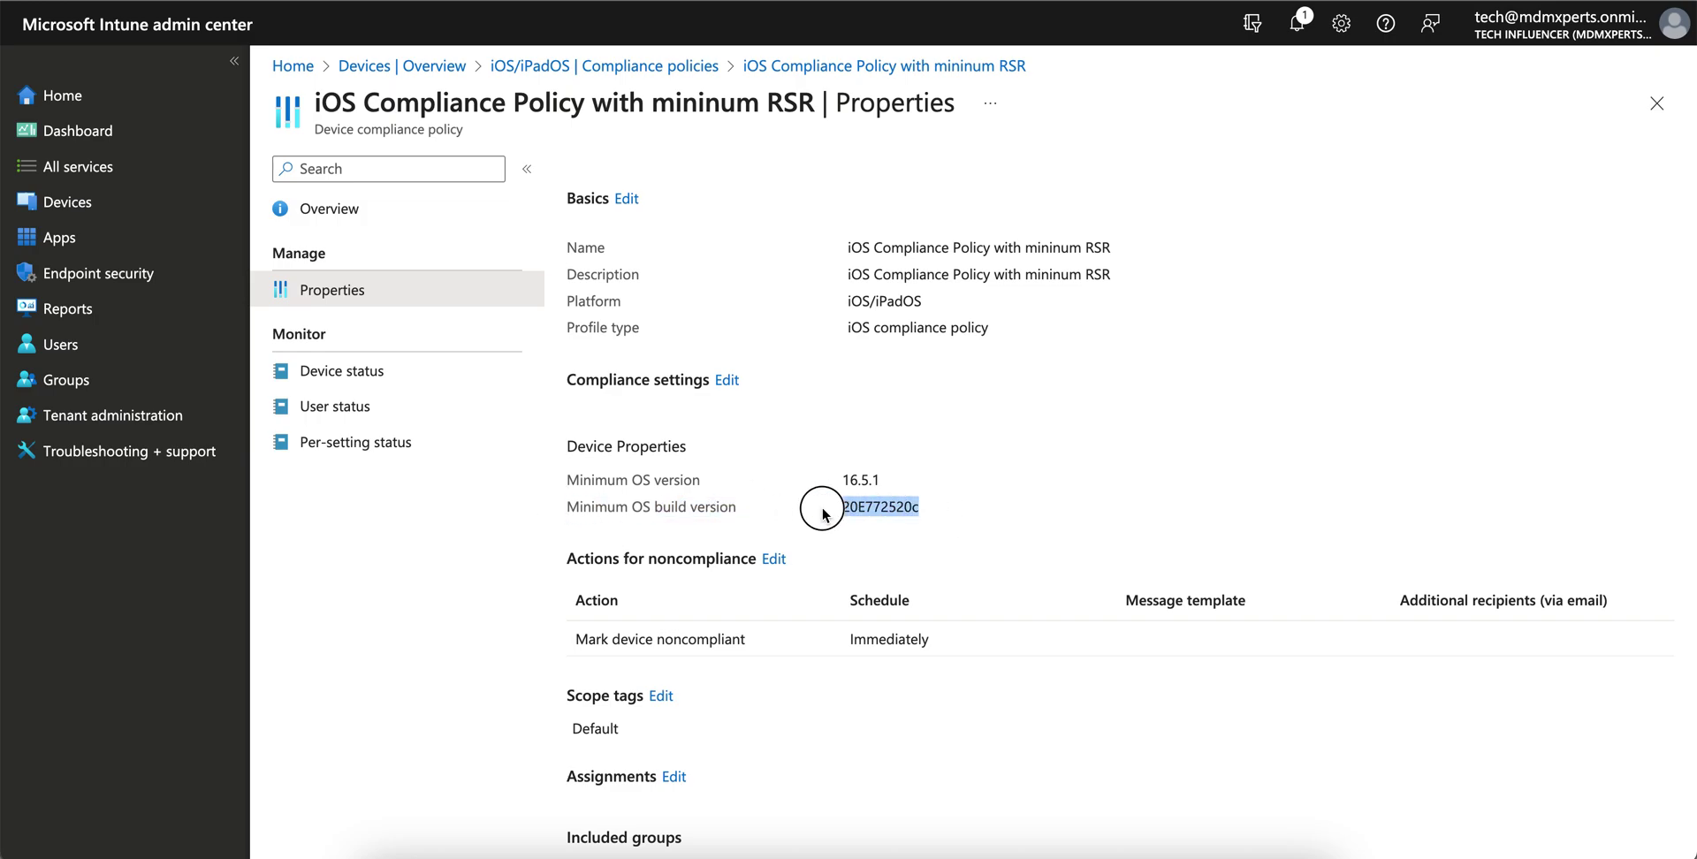
left_click(639, 473)
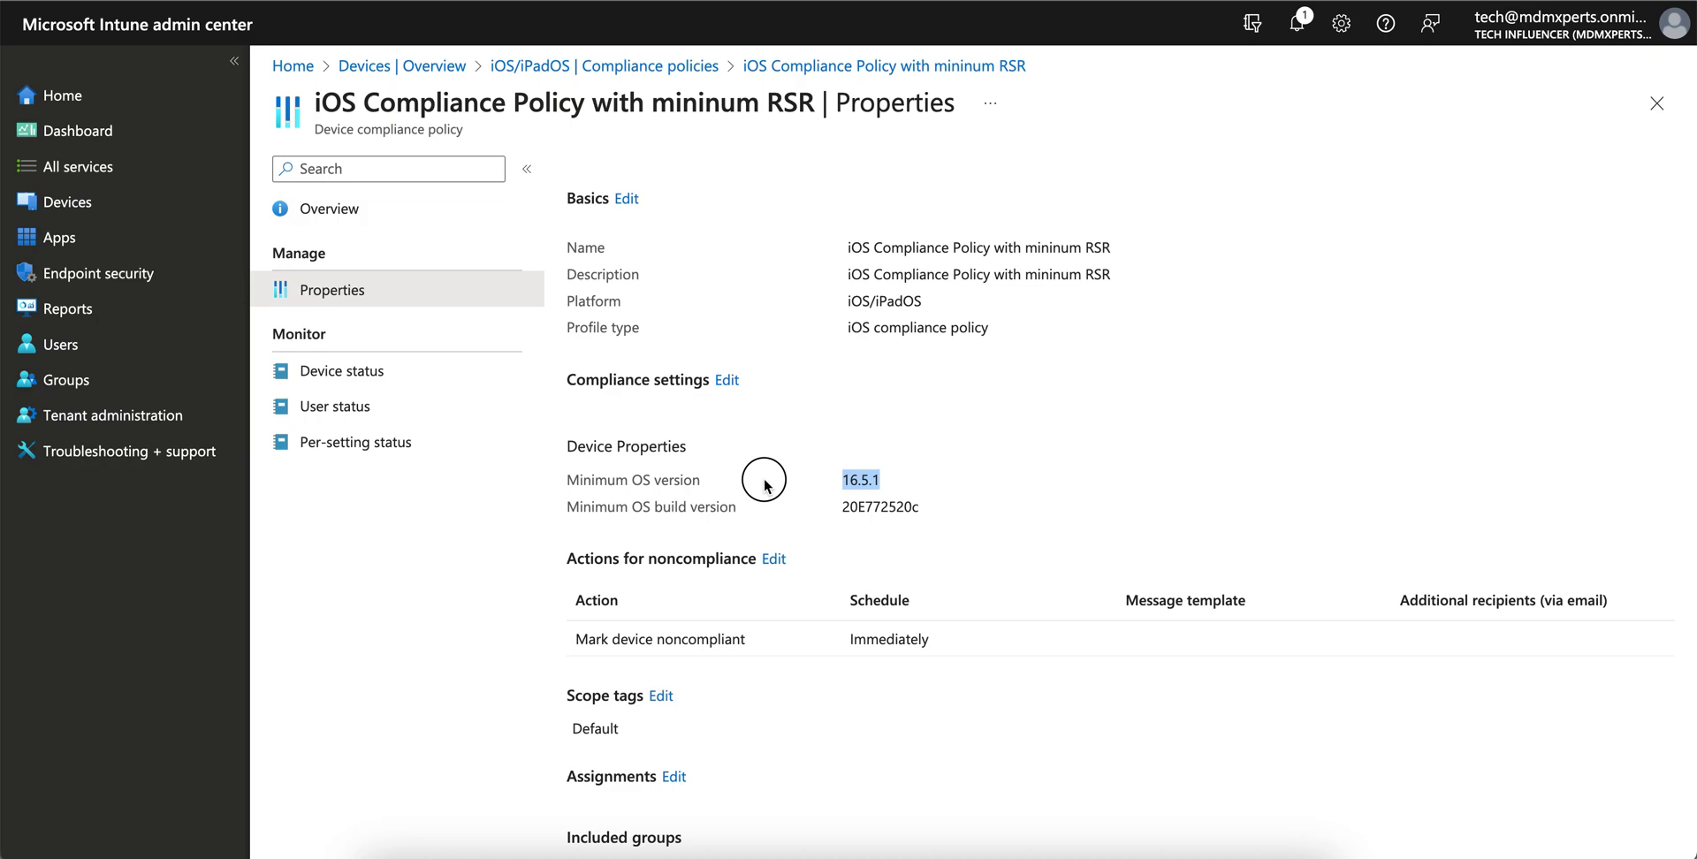
left_click(920, 487)
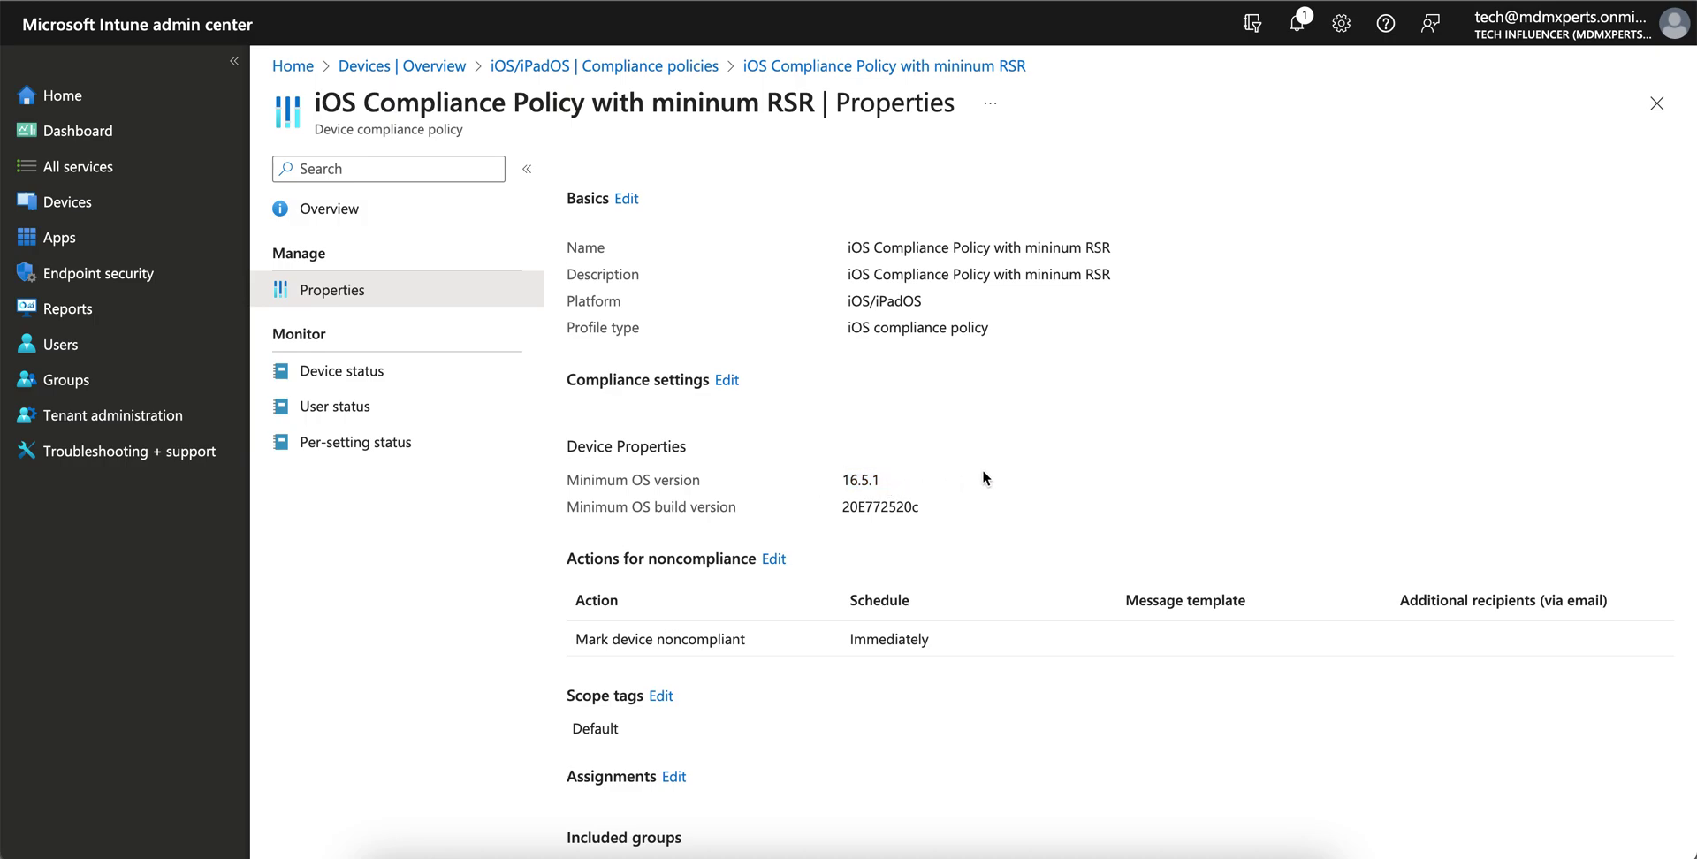
left_click_drag(932, 508, 619, 509)
left_click(927, 465)
left_click(930, 517)
left_click_drag(932, 516, 807, 514)
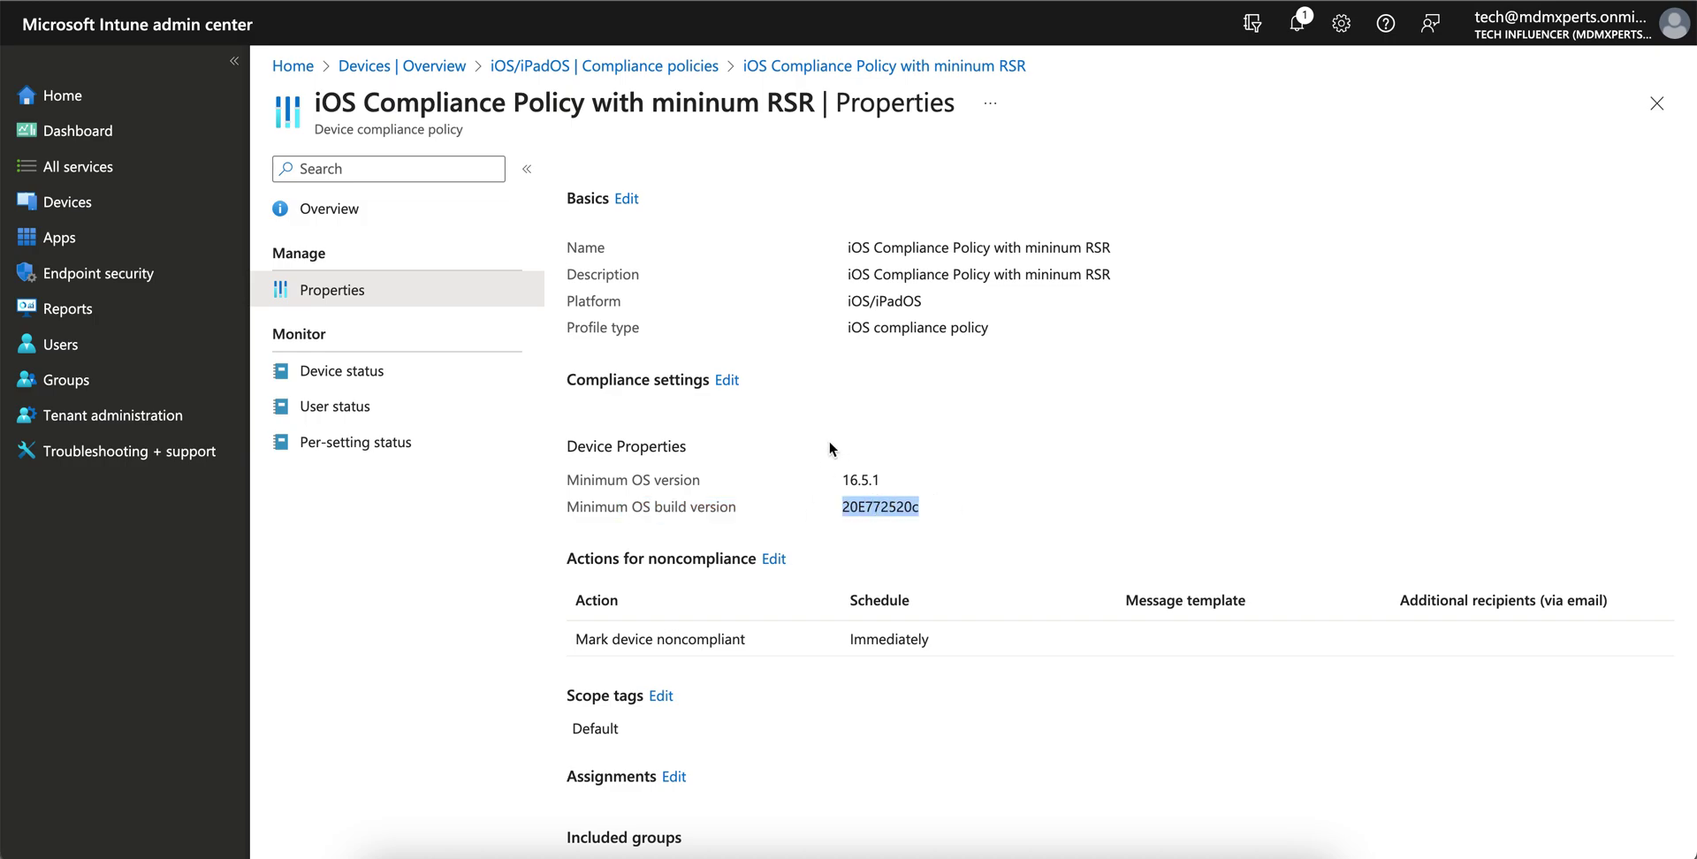
left_click(930, 506)
left_click_drag(938, 509, 829, 513)
left_click(935, 515)
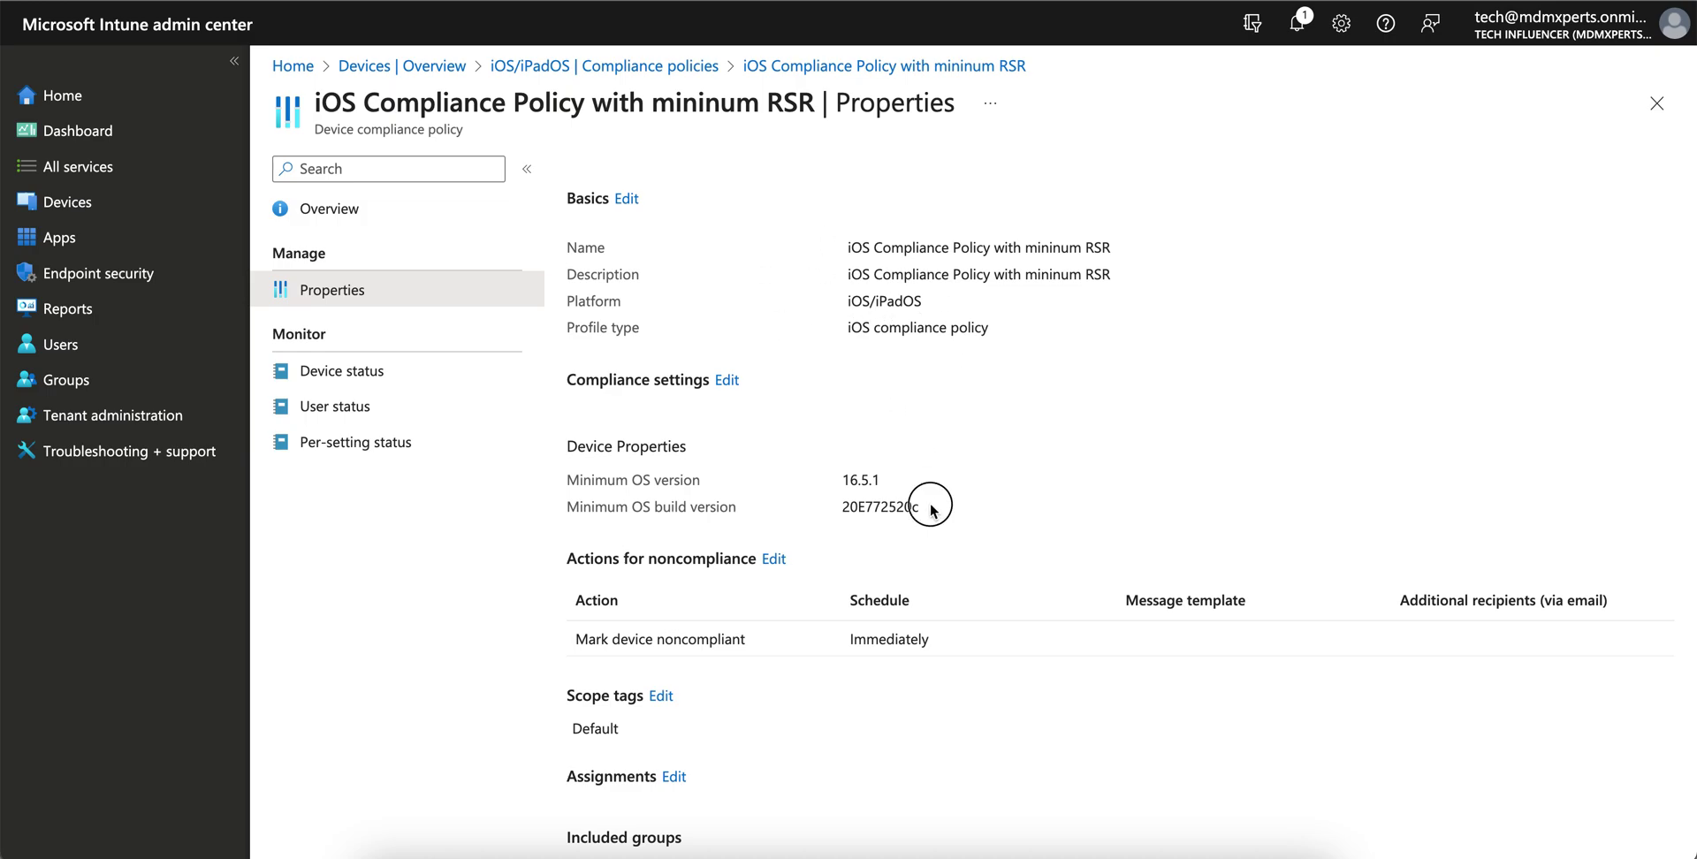
- Leave the compliance policy's properties and open the list of iOS/iPadOS devices
left_click_drag(930, 507, 796, 505)
left_click(665, 67)
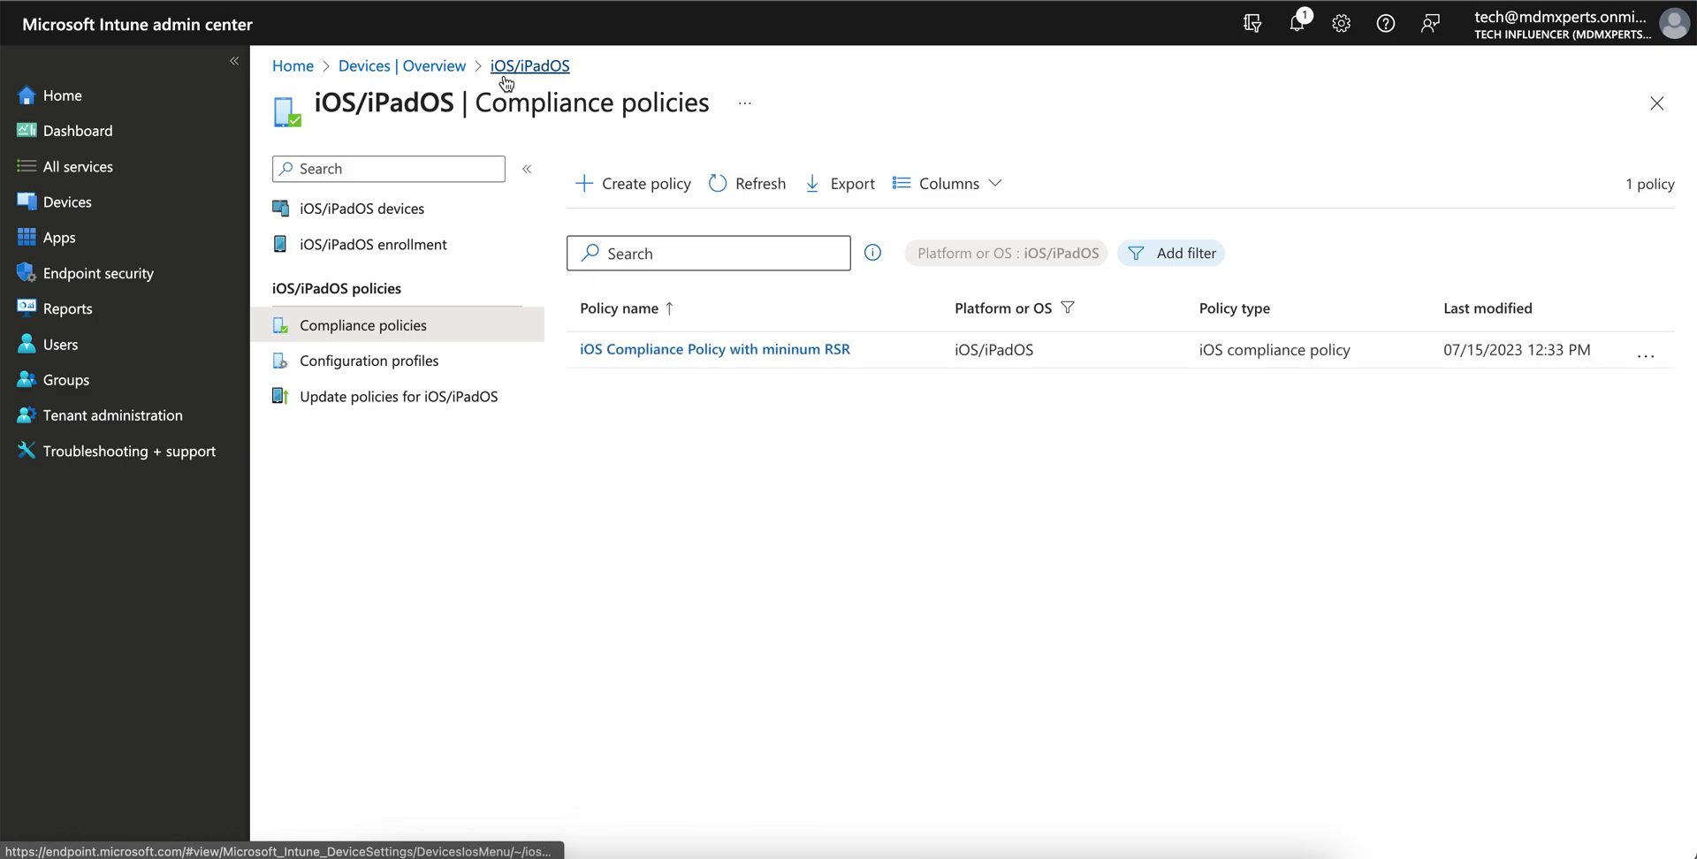
left_click(419, 206)
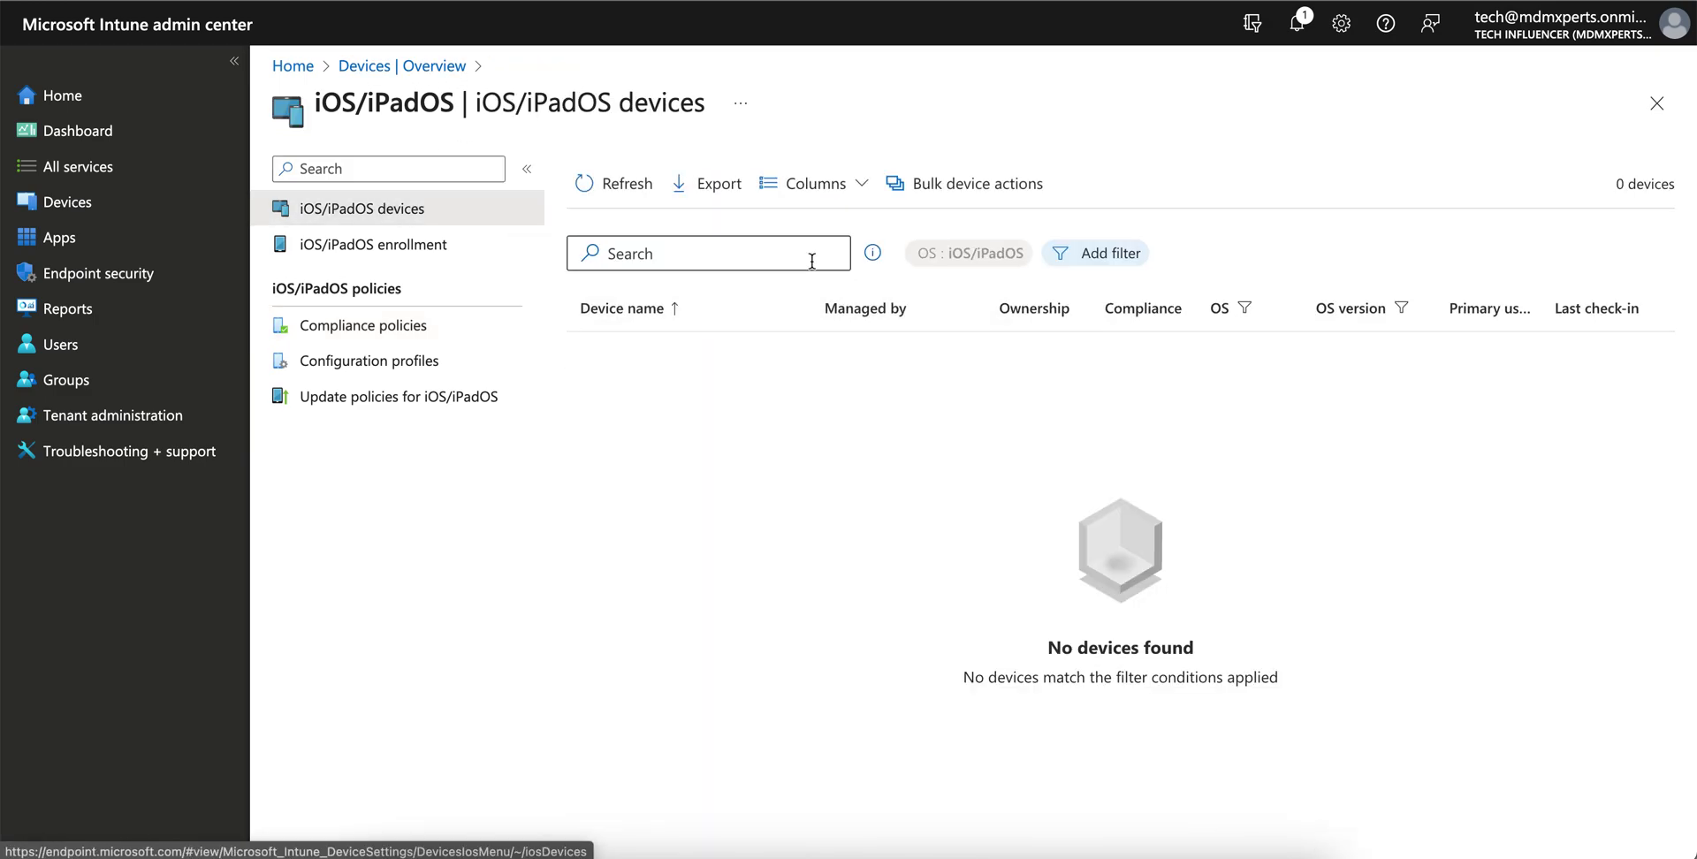
- Add the Security patch level column to the iOS/iPadOS devices list
left_click(809, 184)
scroll(942, 437, "down", 2)
scroll(943, 439, "down", 5)
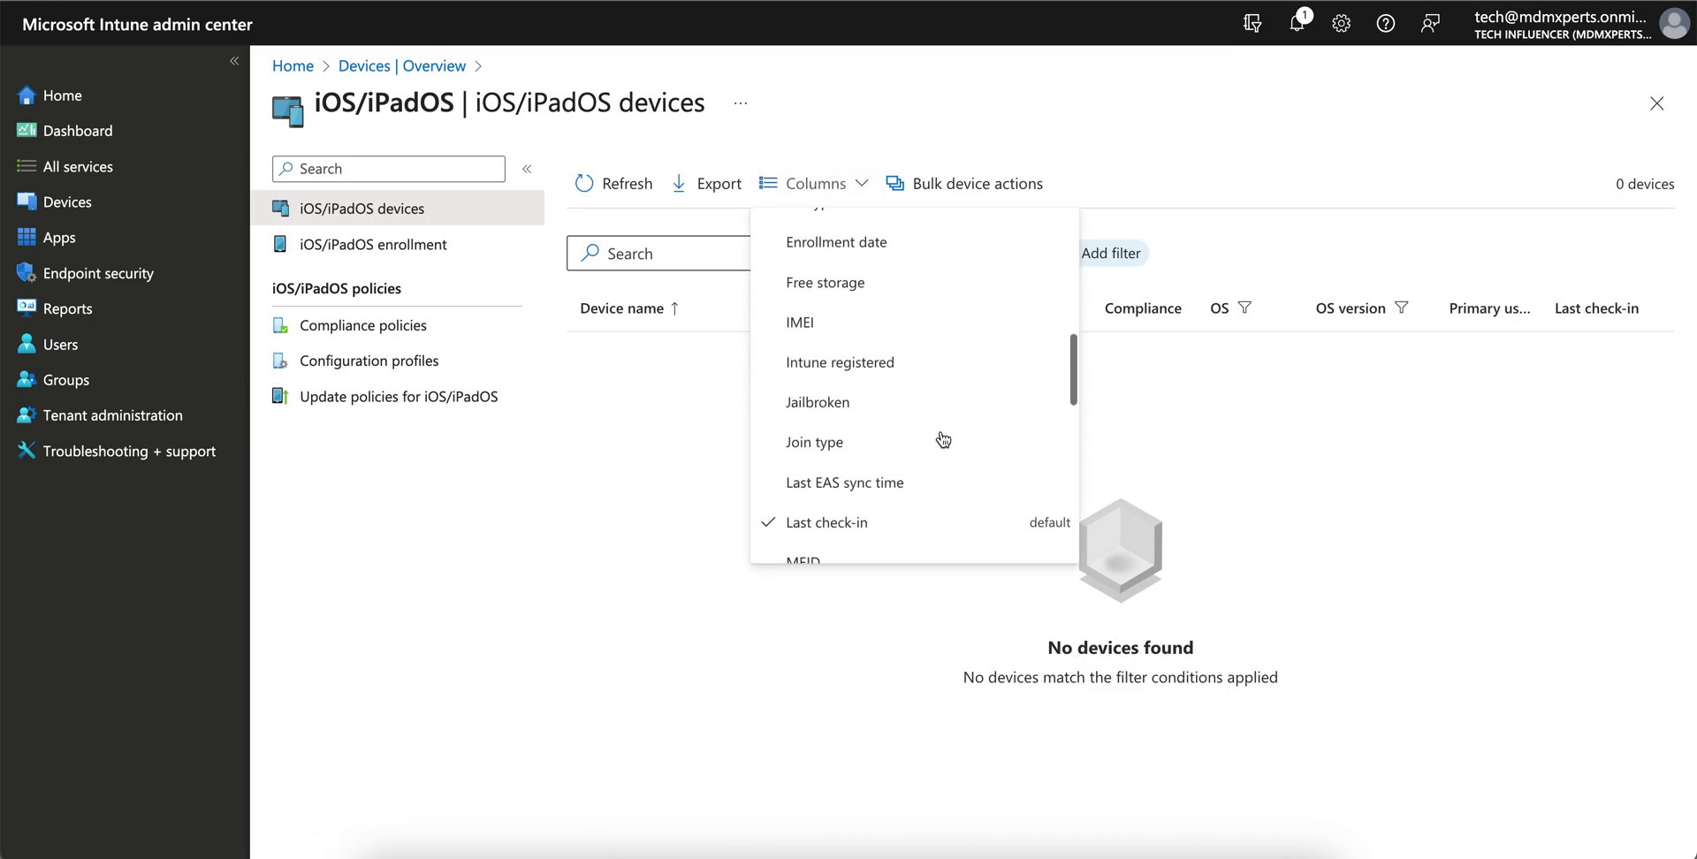
scroll(943, 439, "down", 3)
scroll(943, 440, "down", 4)
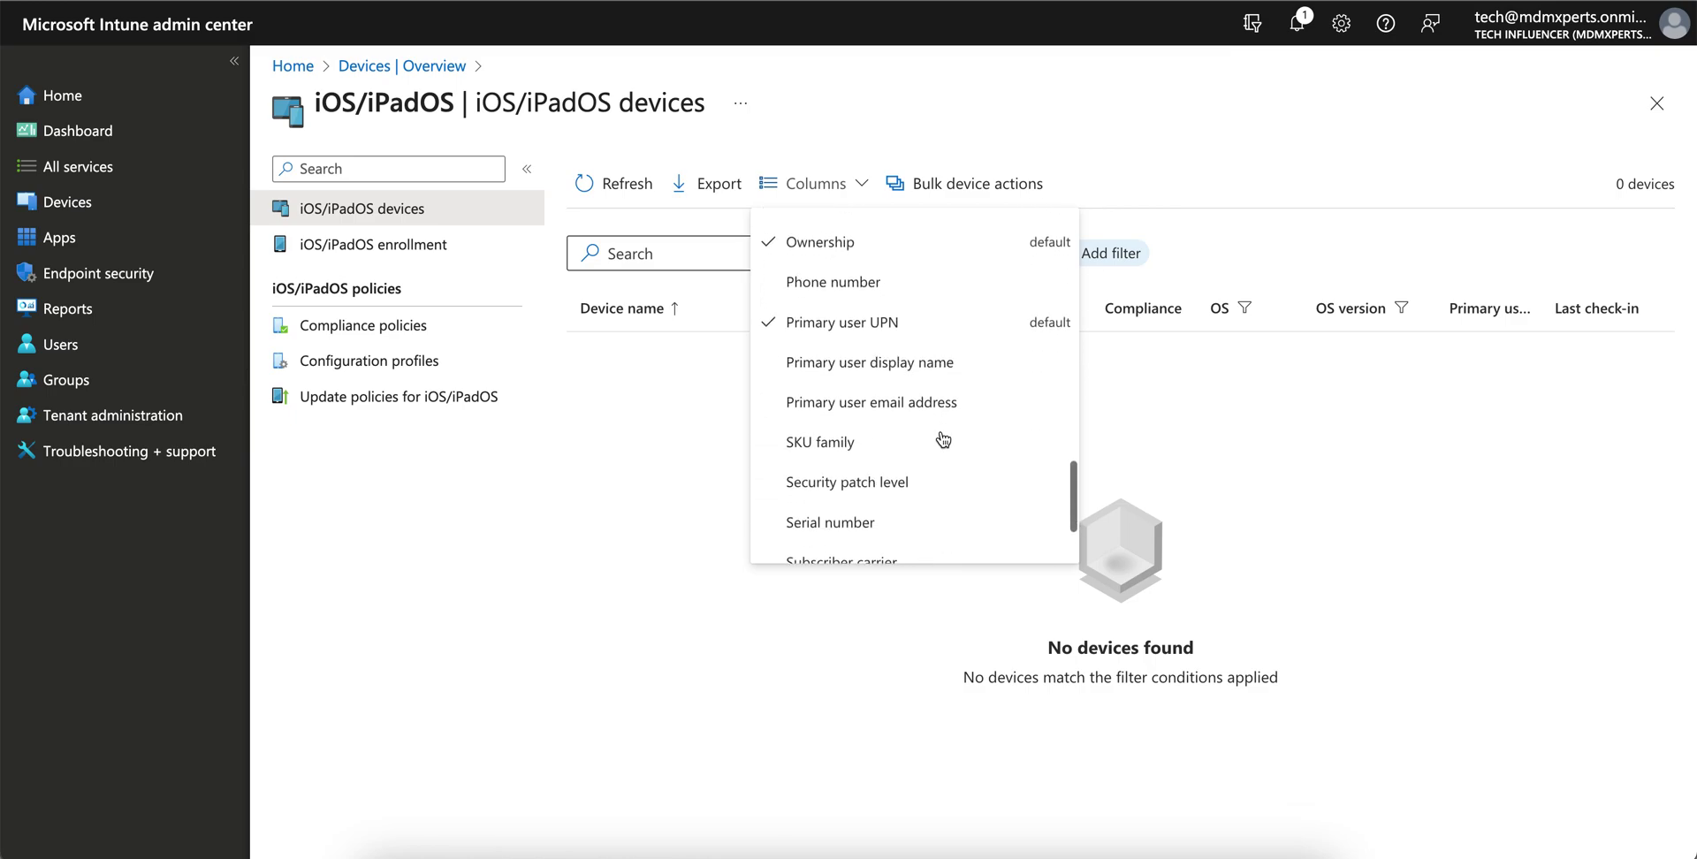
scroll(941, 437, "down", 2)
left_click(889, 400)
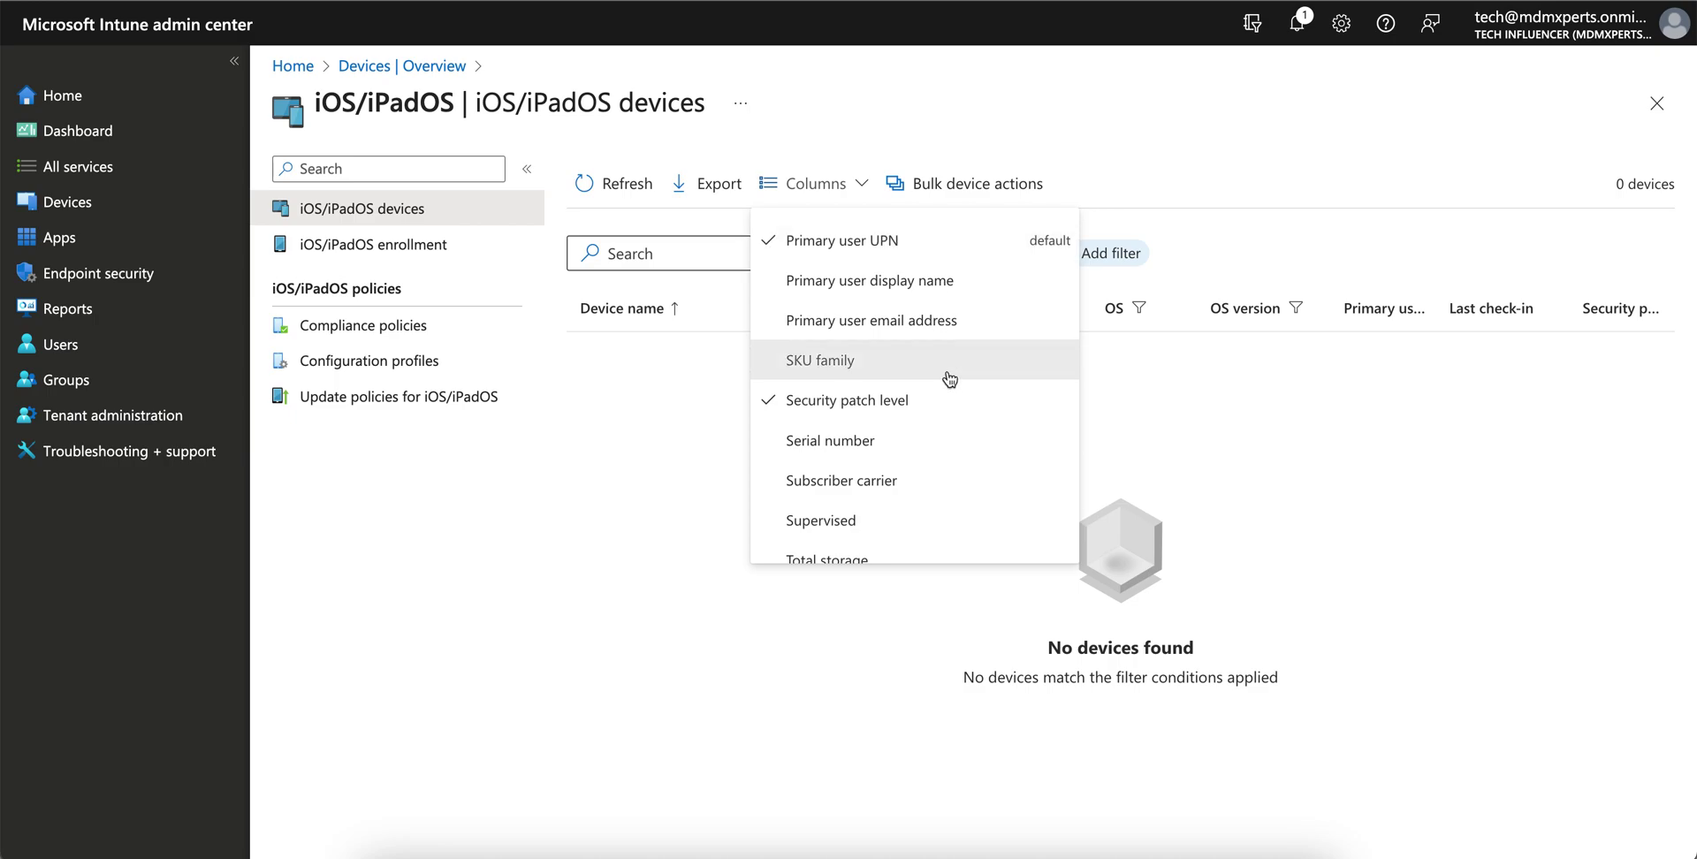
- Hide the OS, Ownership and Managed by columns in the iOS/iPadOS devices list
scroll(944, 396, "up", 4)
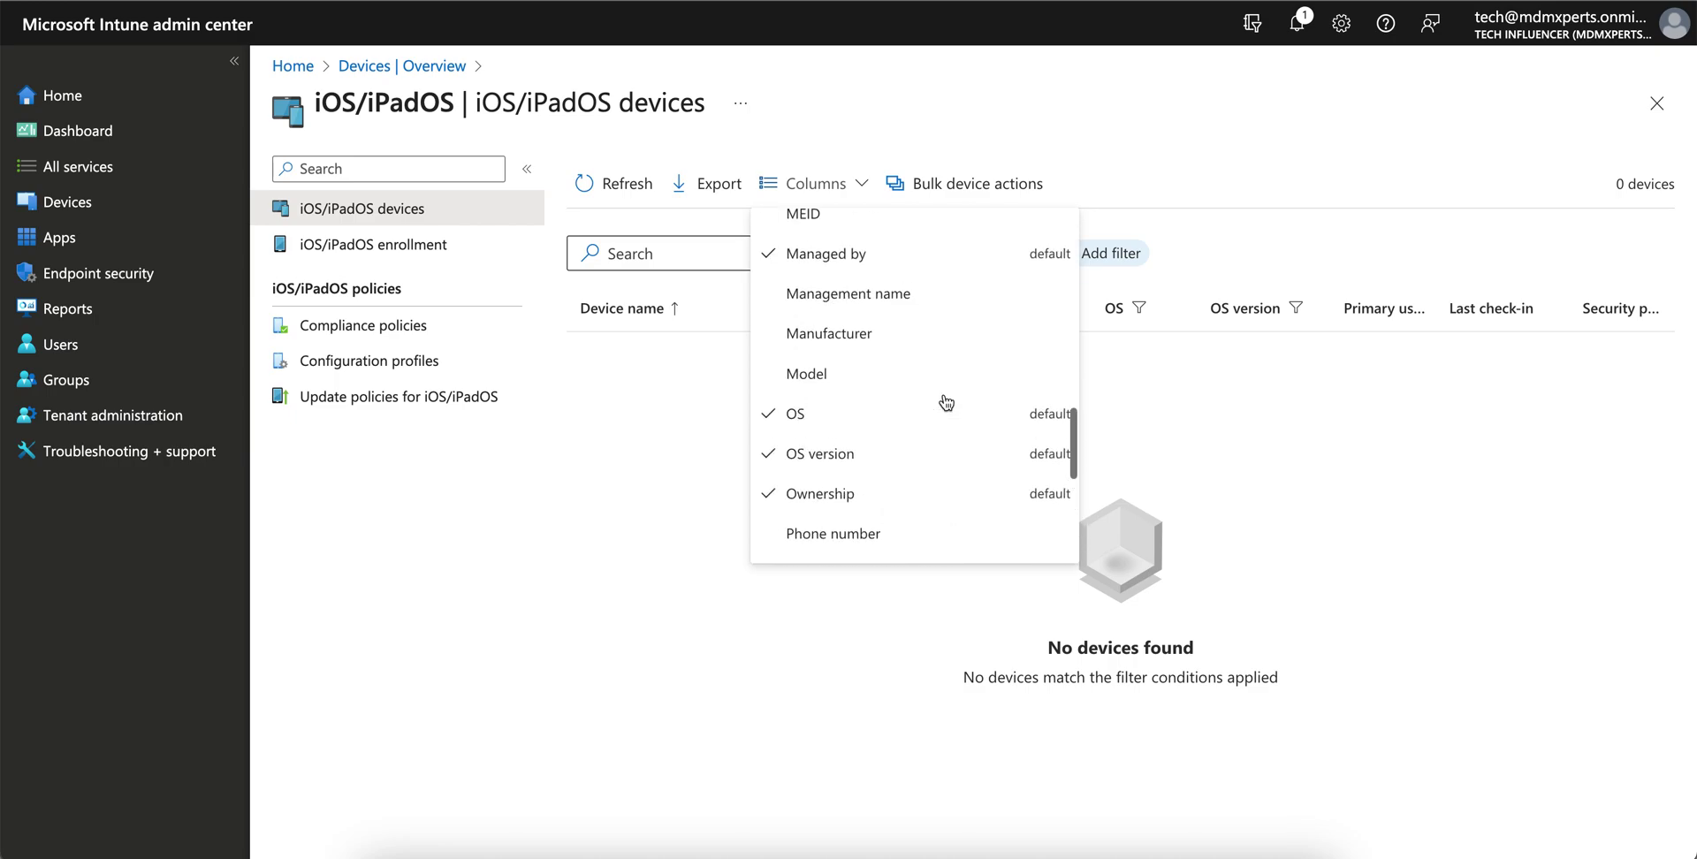
left_click(866, 428)
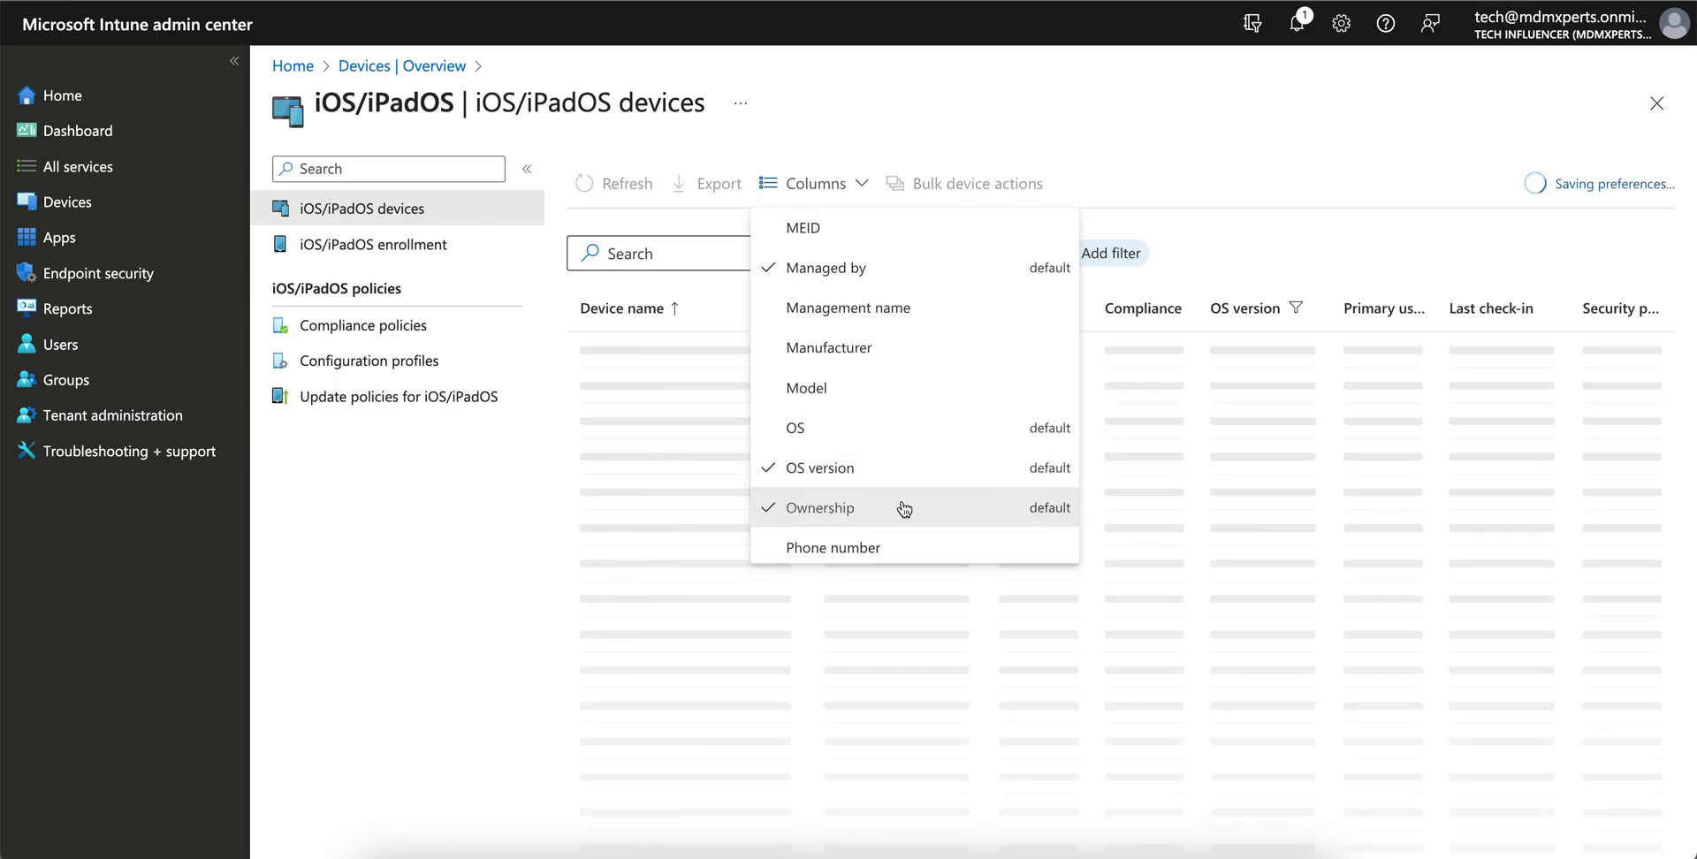
left_click(856, 515)
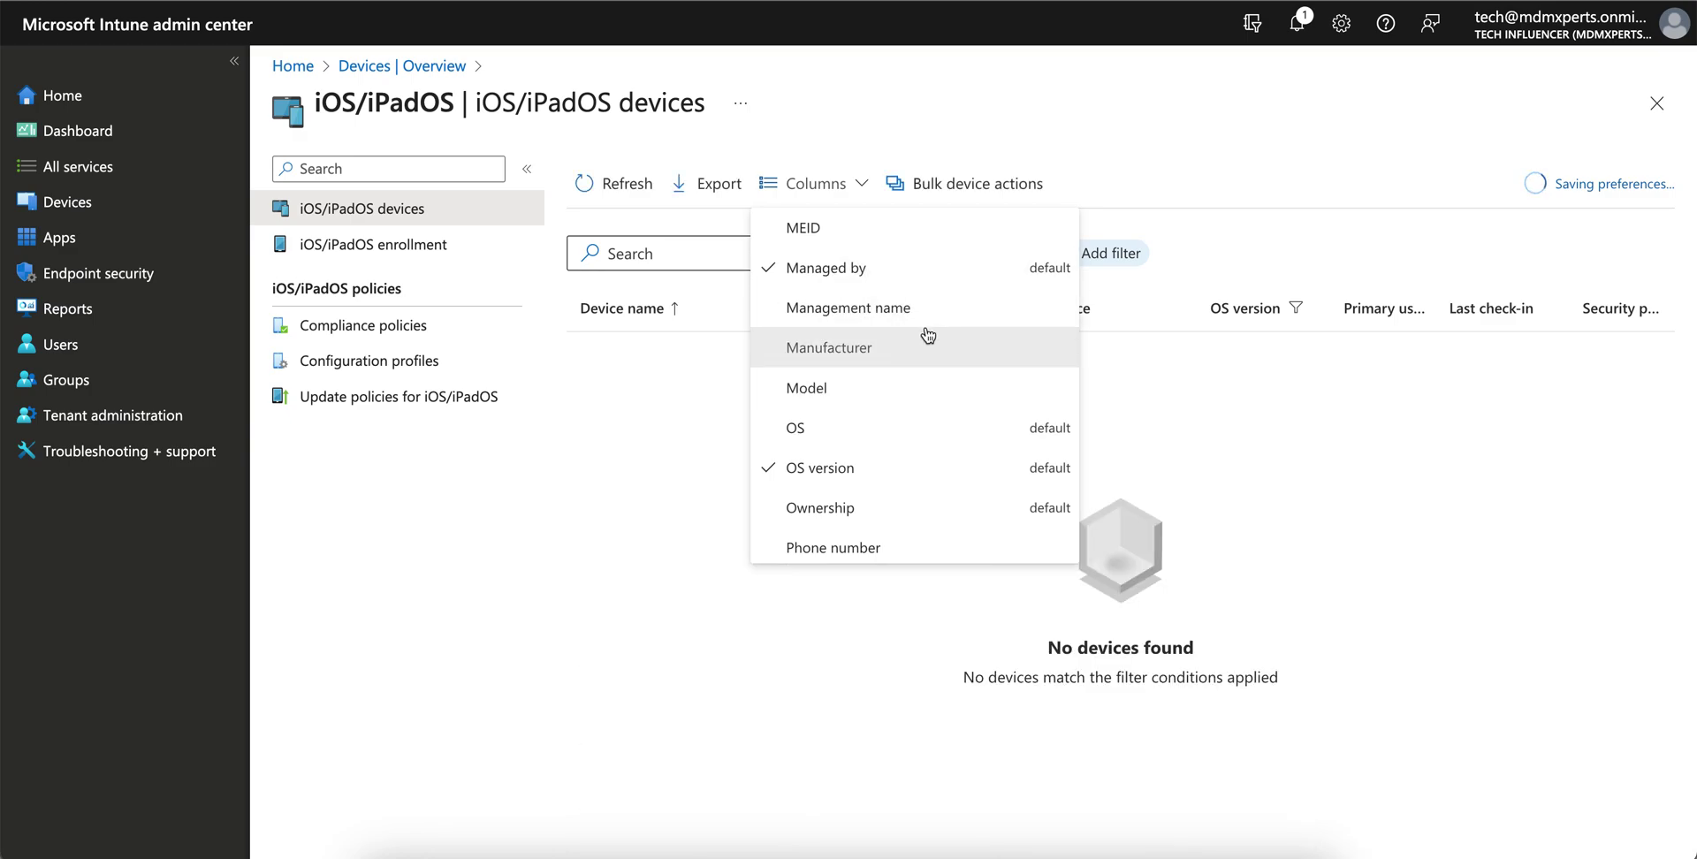
left_click(898, 286)
- Replace the Primary user UPN column with Primary user display name in the devices list
scroll(919, 403, "down", 3)
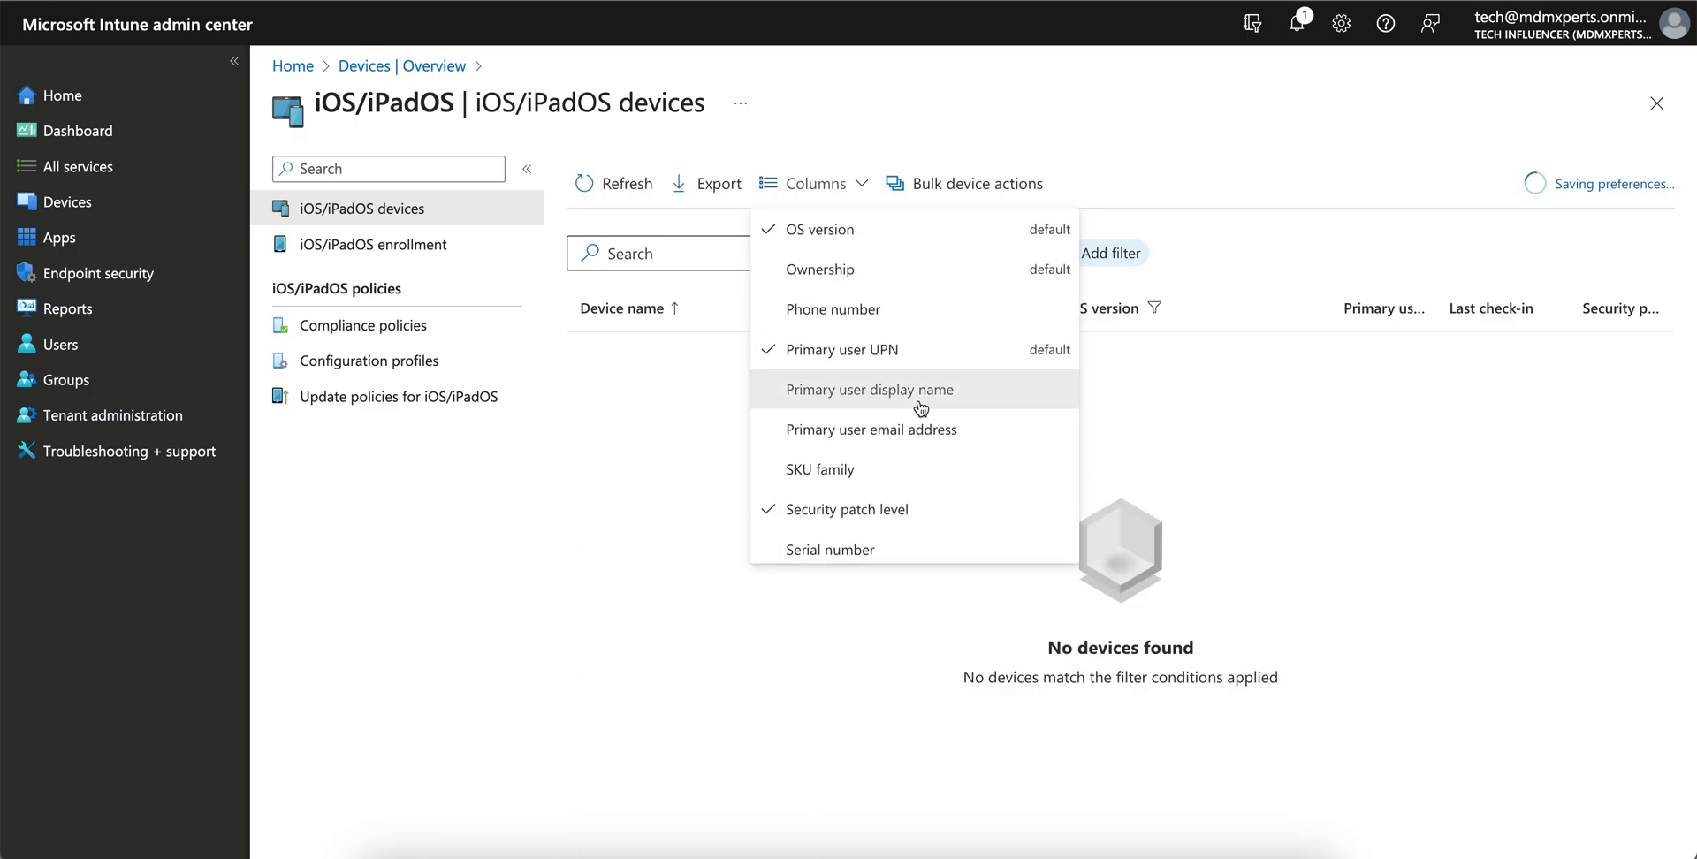
left_click(915, 387)
left_click(1324, 218)
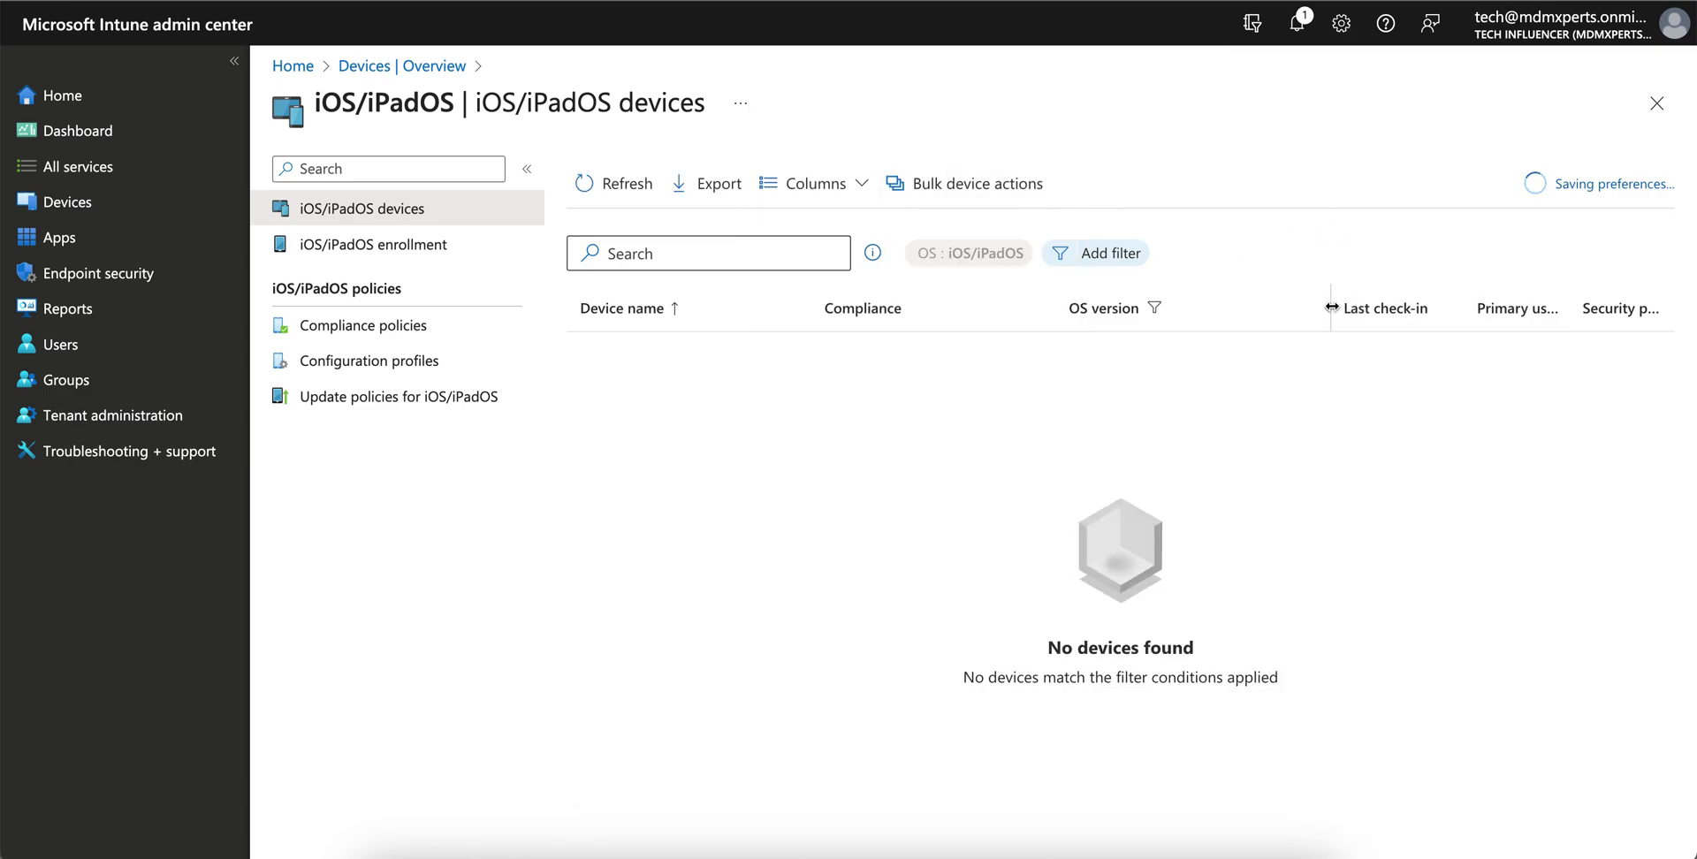
- Hide the Last check-in column in the iOS/iPadOS devices list
left_click(830, 182)
scroll(899, 416, "down", 5)
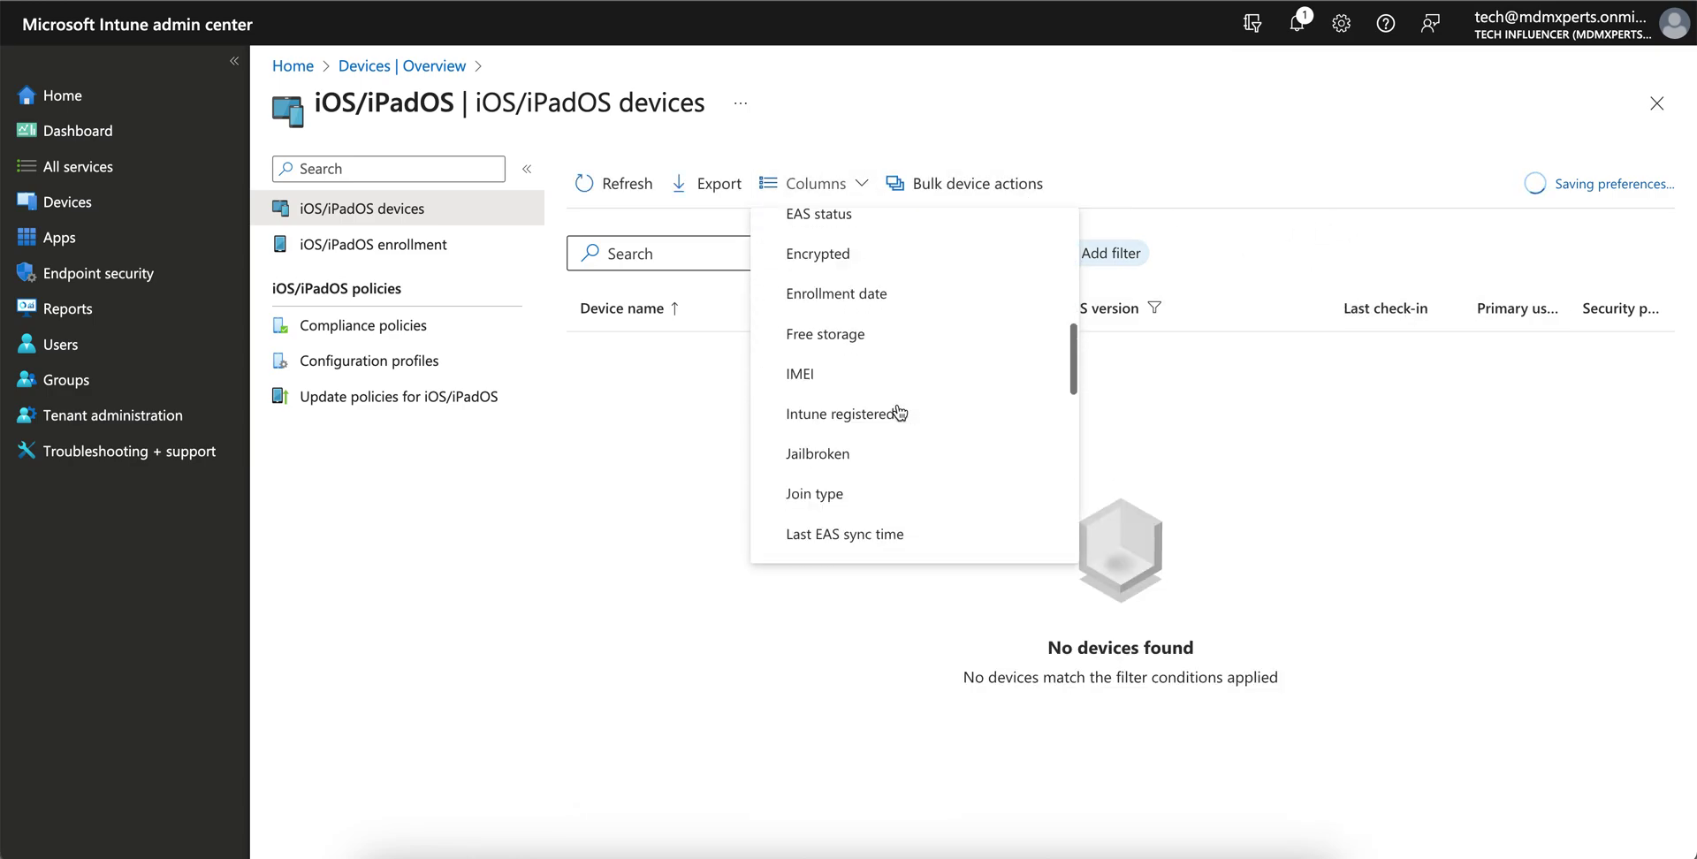
scroll(898, 416, "down", 2)
left_click(893, 415)
- Hide the Primary user display name column and restore the Primary user UPN column
scroll(892, 413, "down", 4)
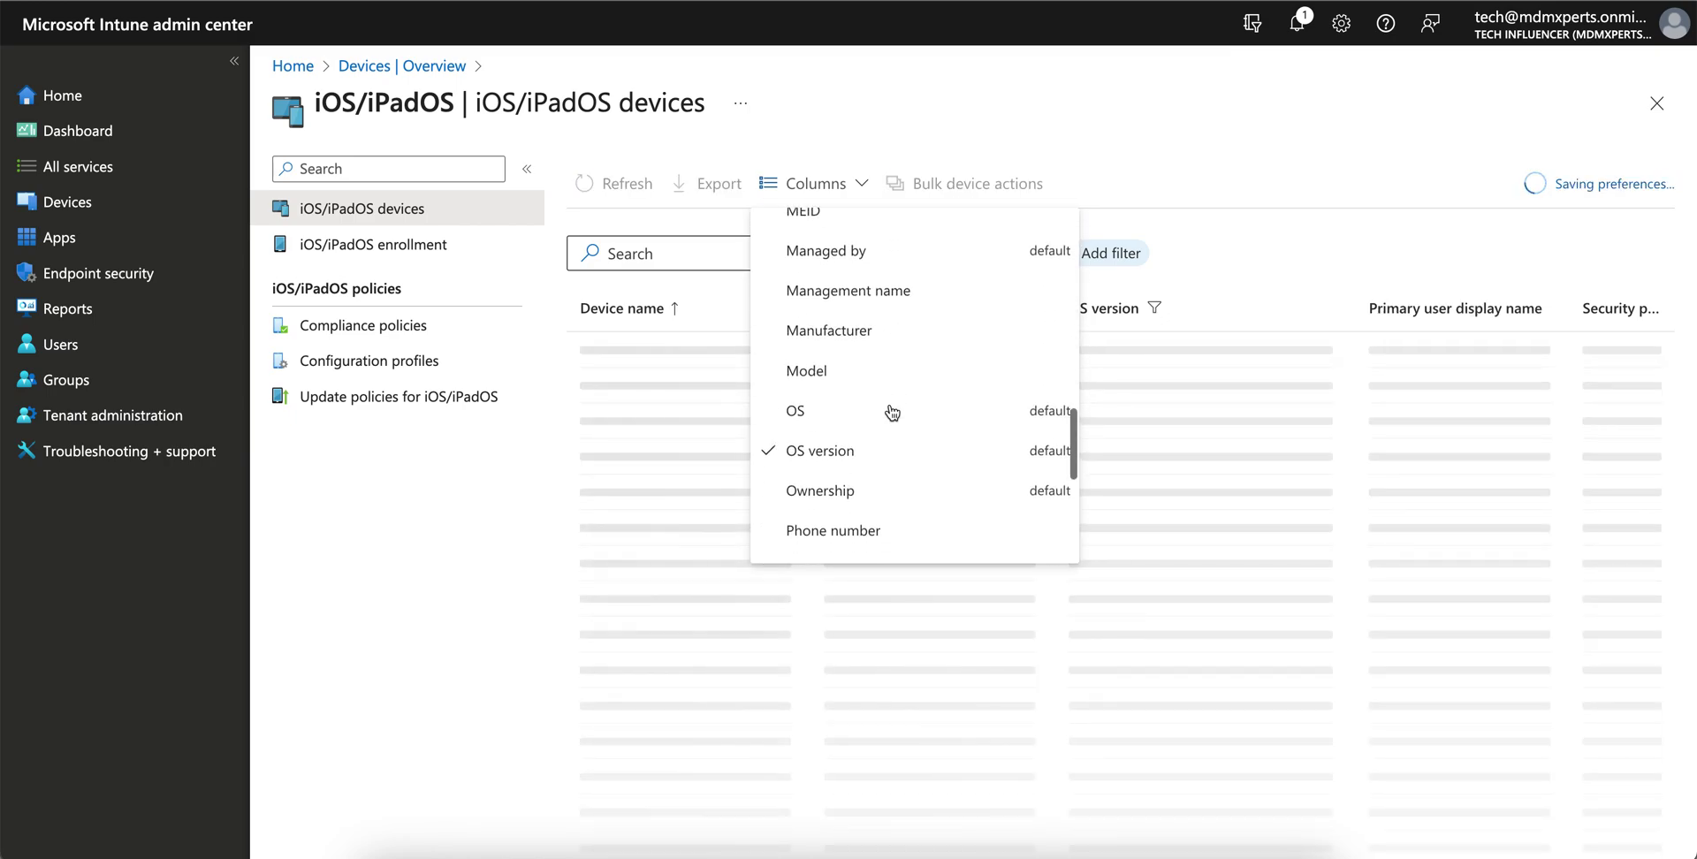
scroll(893, 413, "down", 3)
left_click(892, 410)
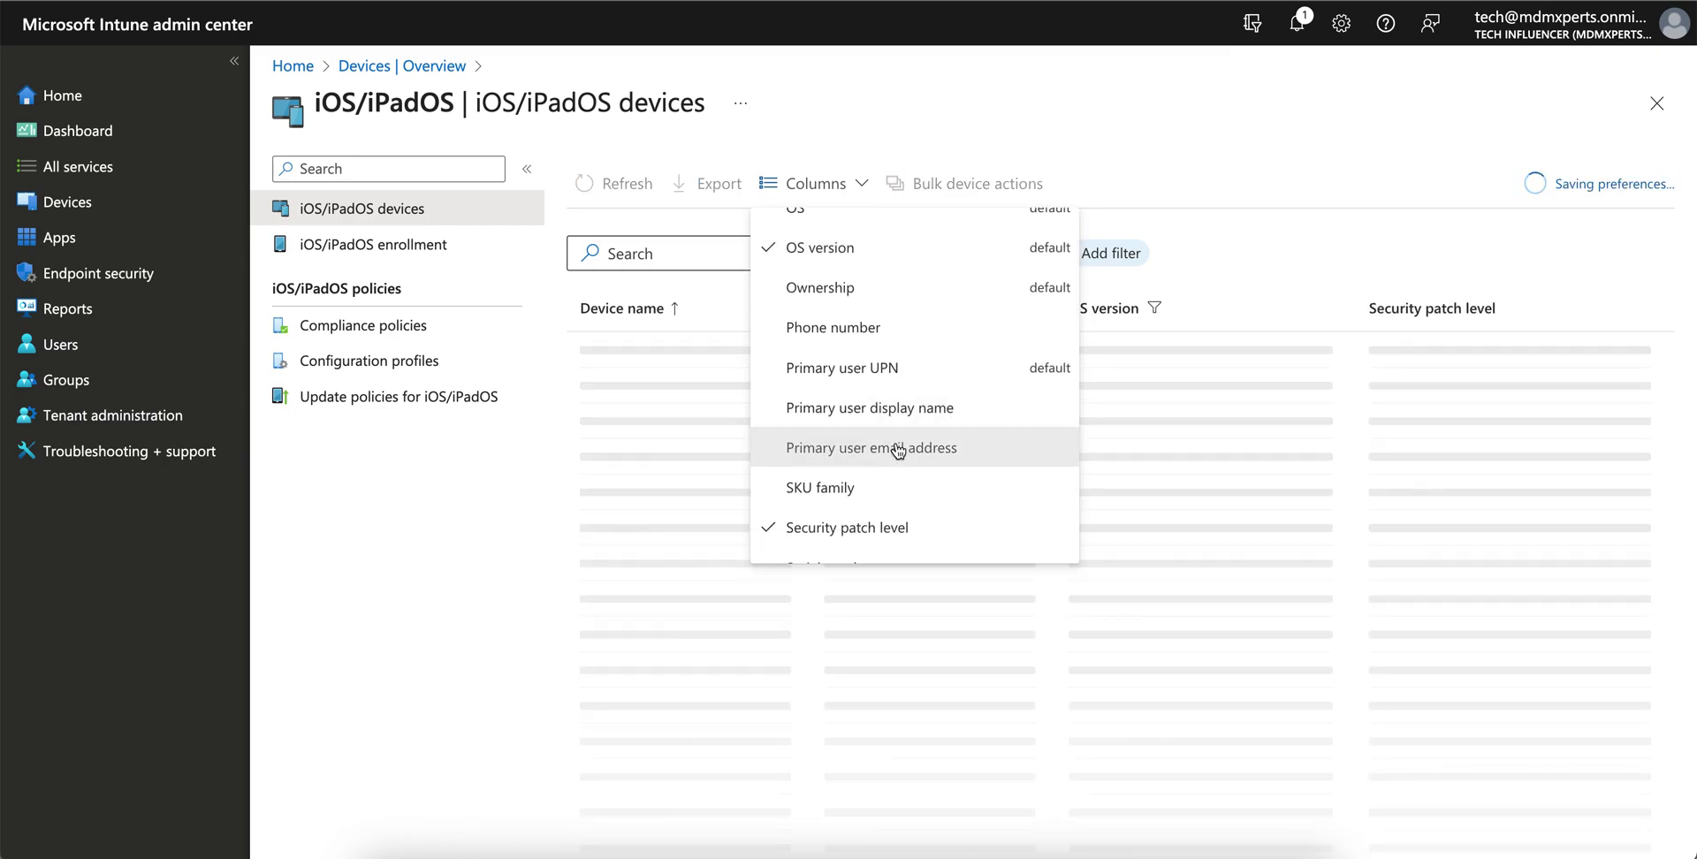
left_click(929, 367)
scroll(928, 363, "down", 3)
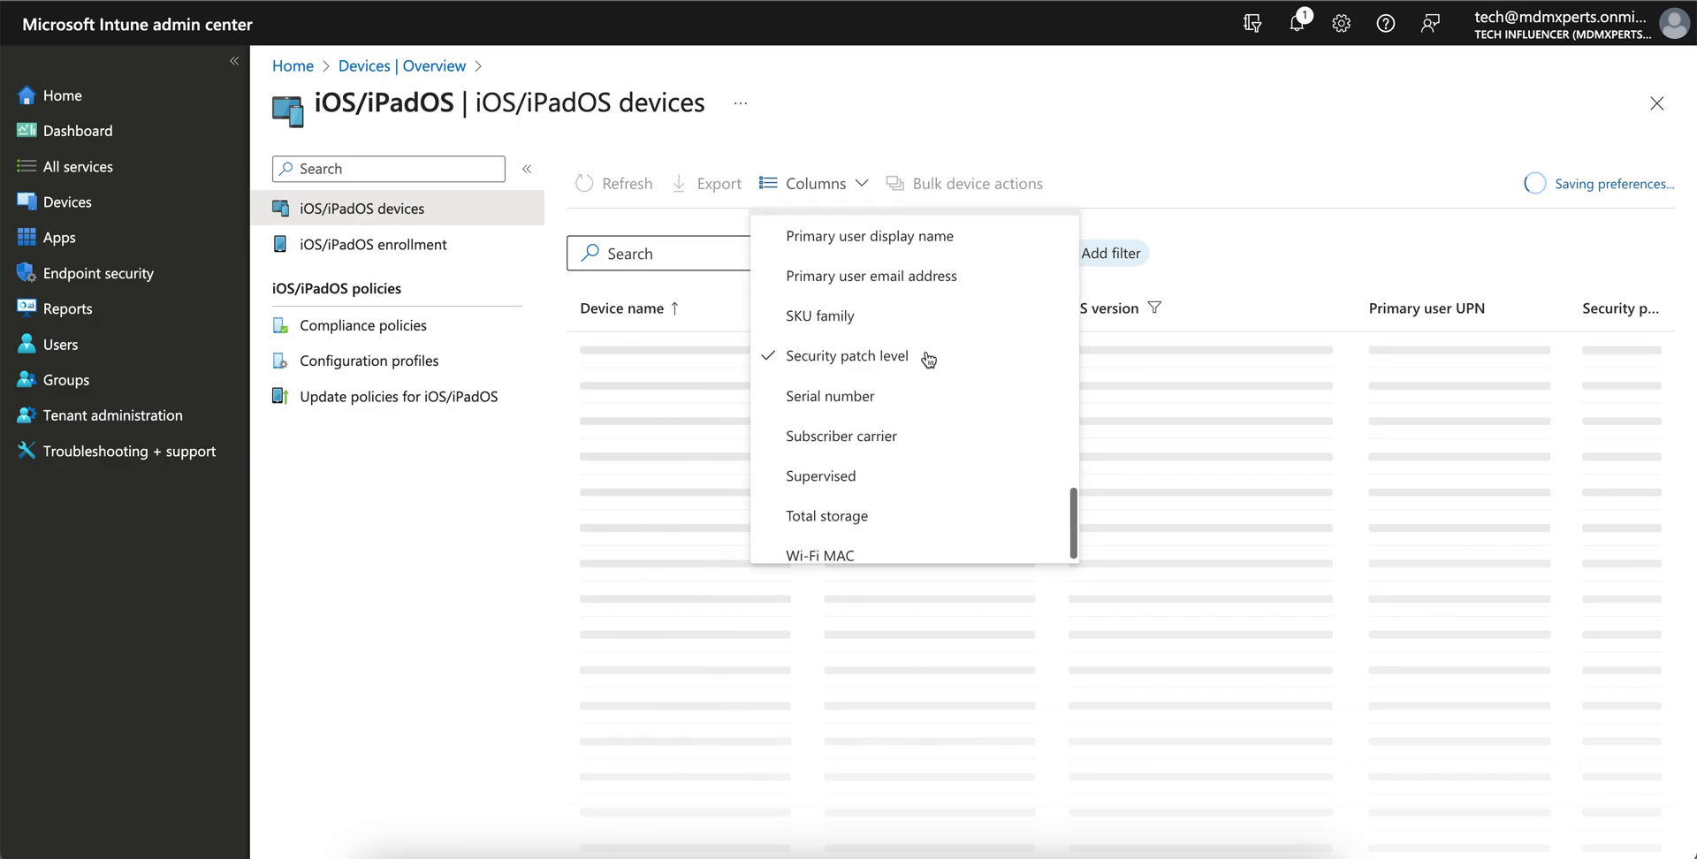
left_click(1277, 246)
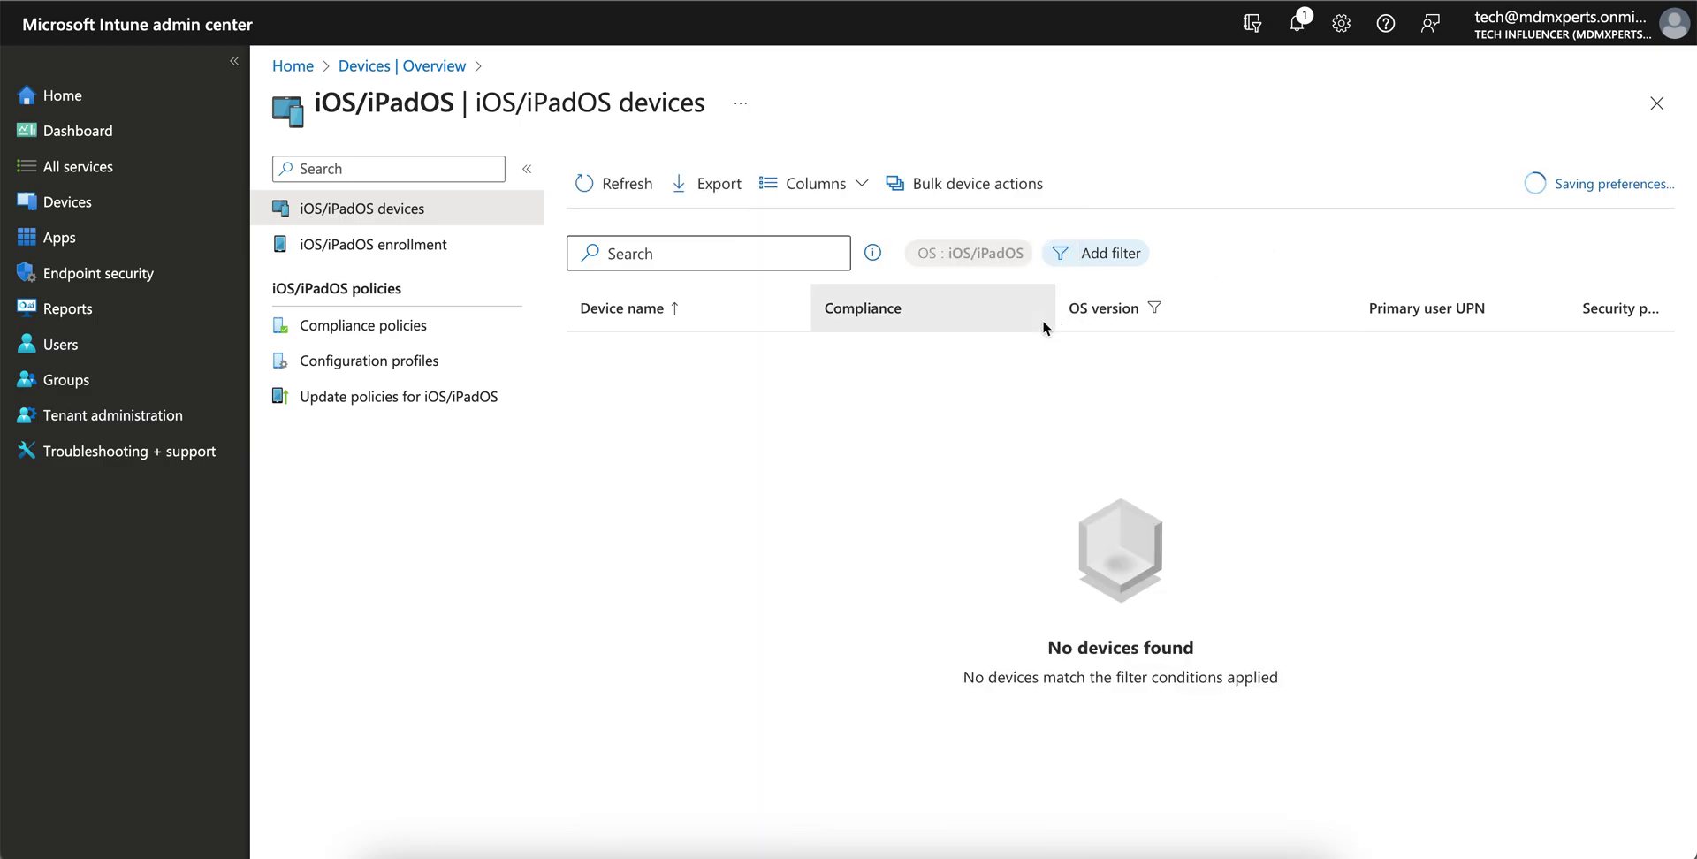
- Narrow the Compliance and OS version columns so the Security patch level heading fits in full
left_click_drag(1050, 311, 927, 309)
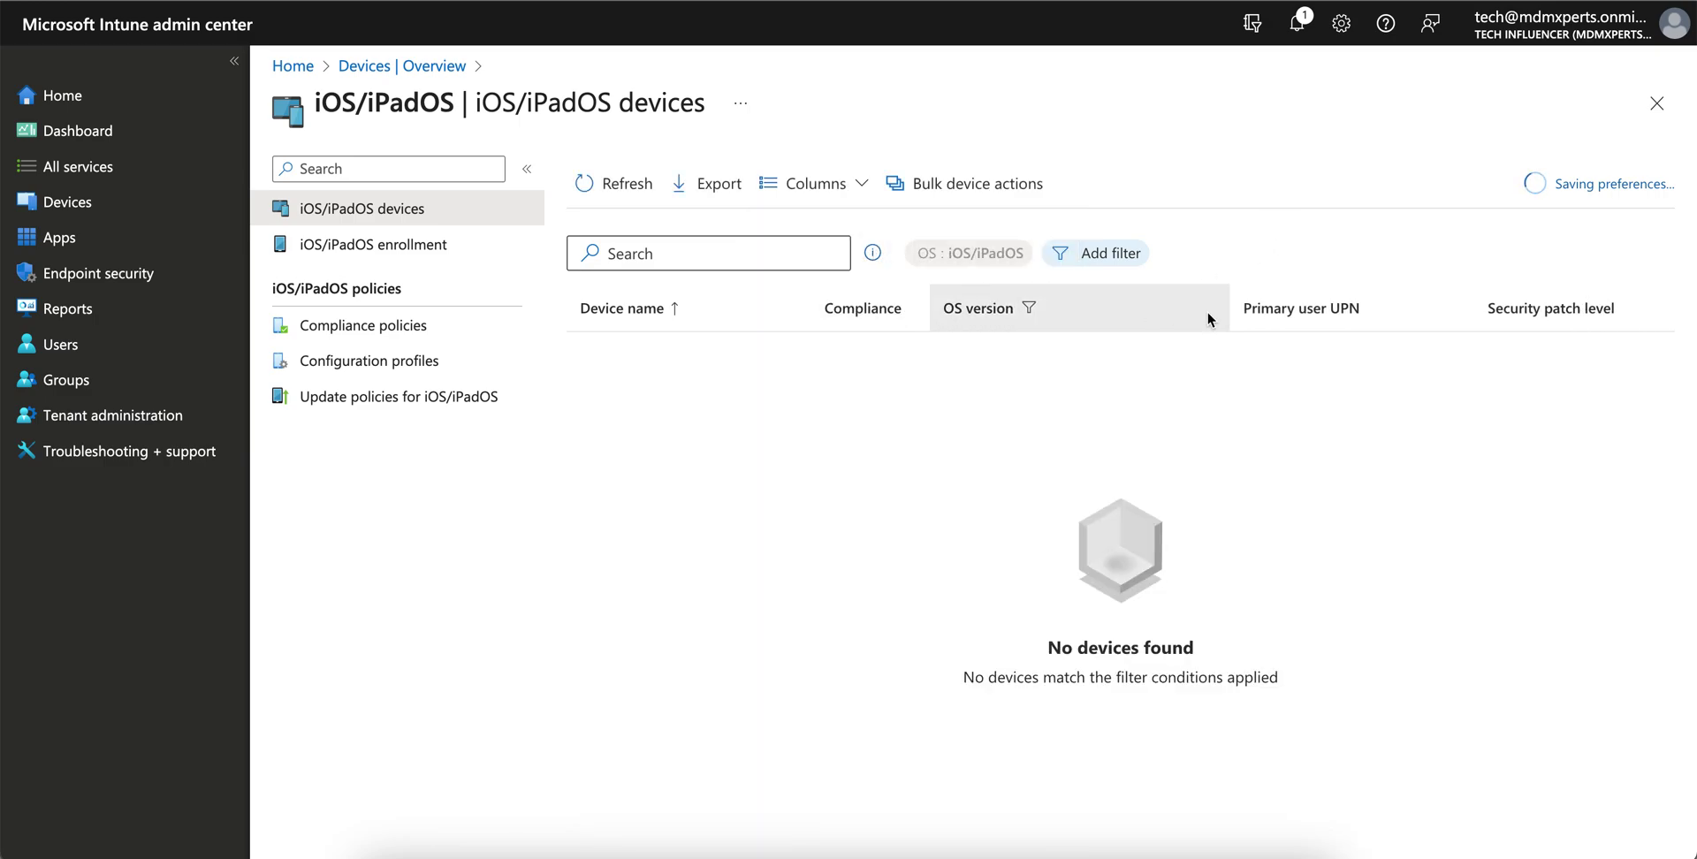
left_click_drag(1230, 312, 1074, 315)
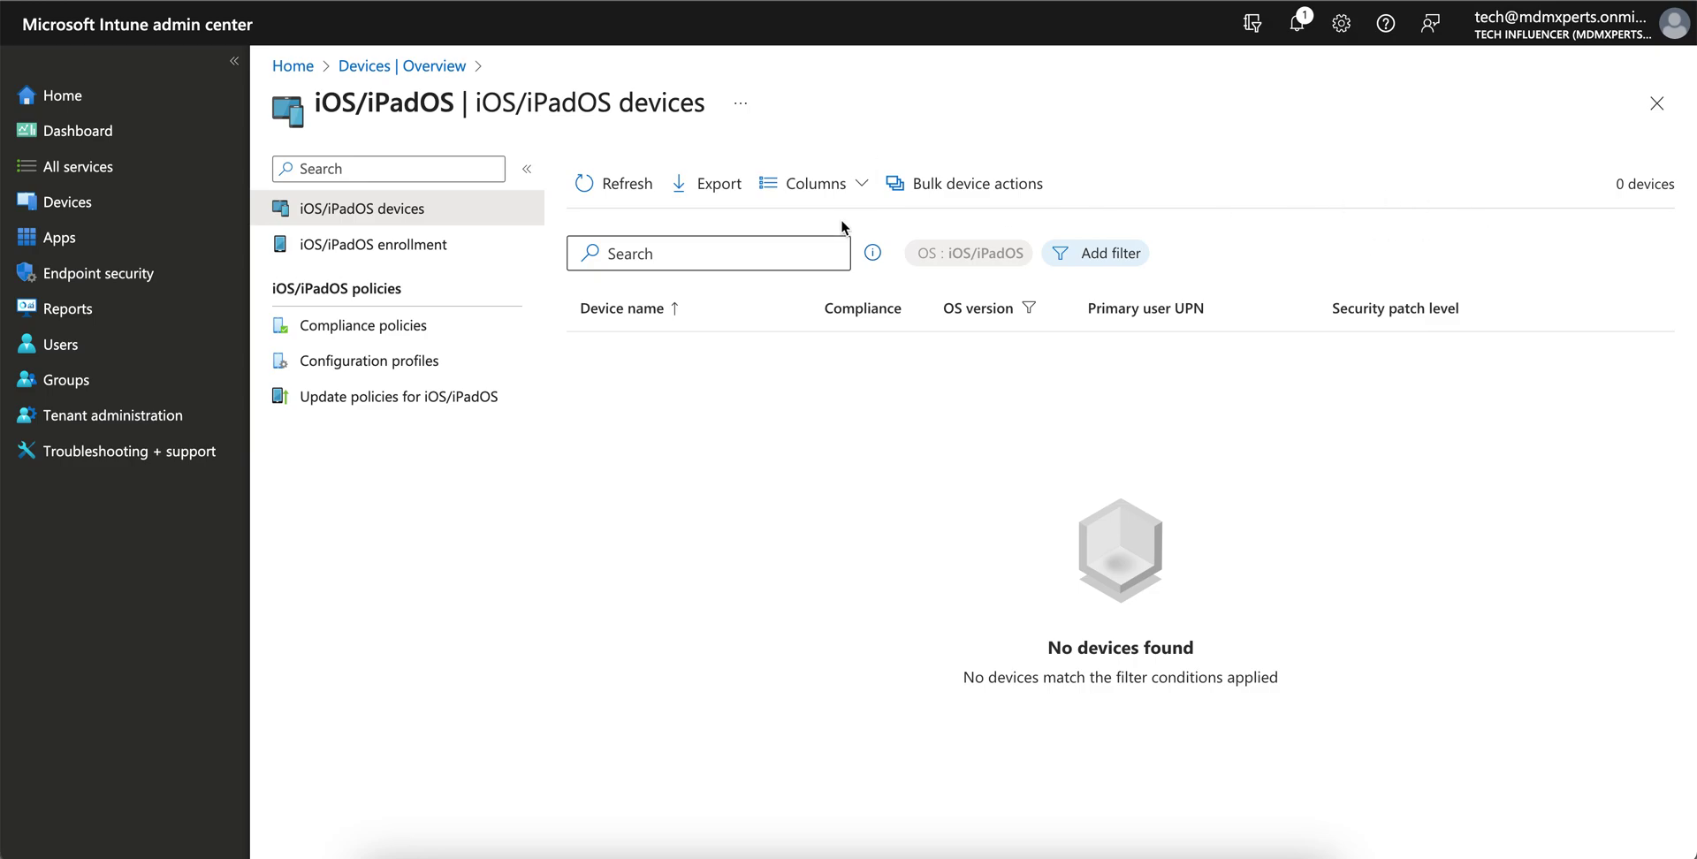
- Return to the iOS/iPadOS compliance policies and open the properties of "iOS Compliance Policy with mininum RSR"
left_click(460, 323)
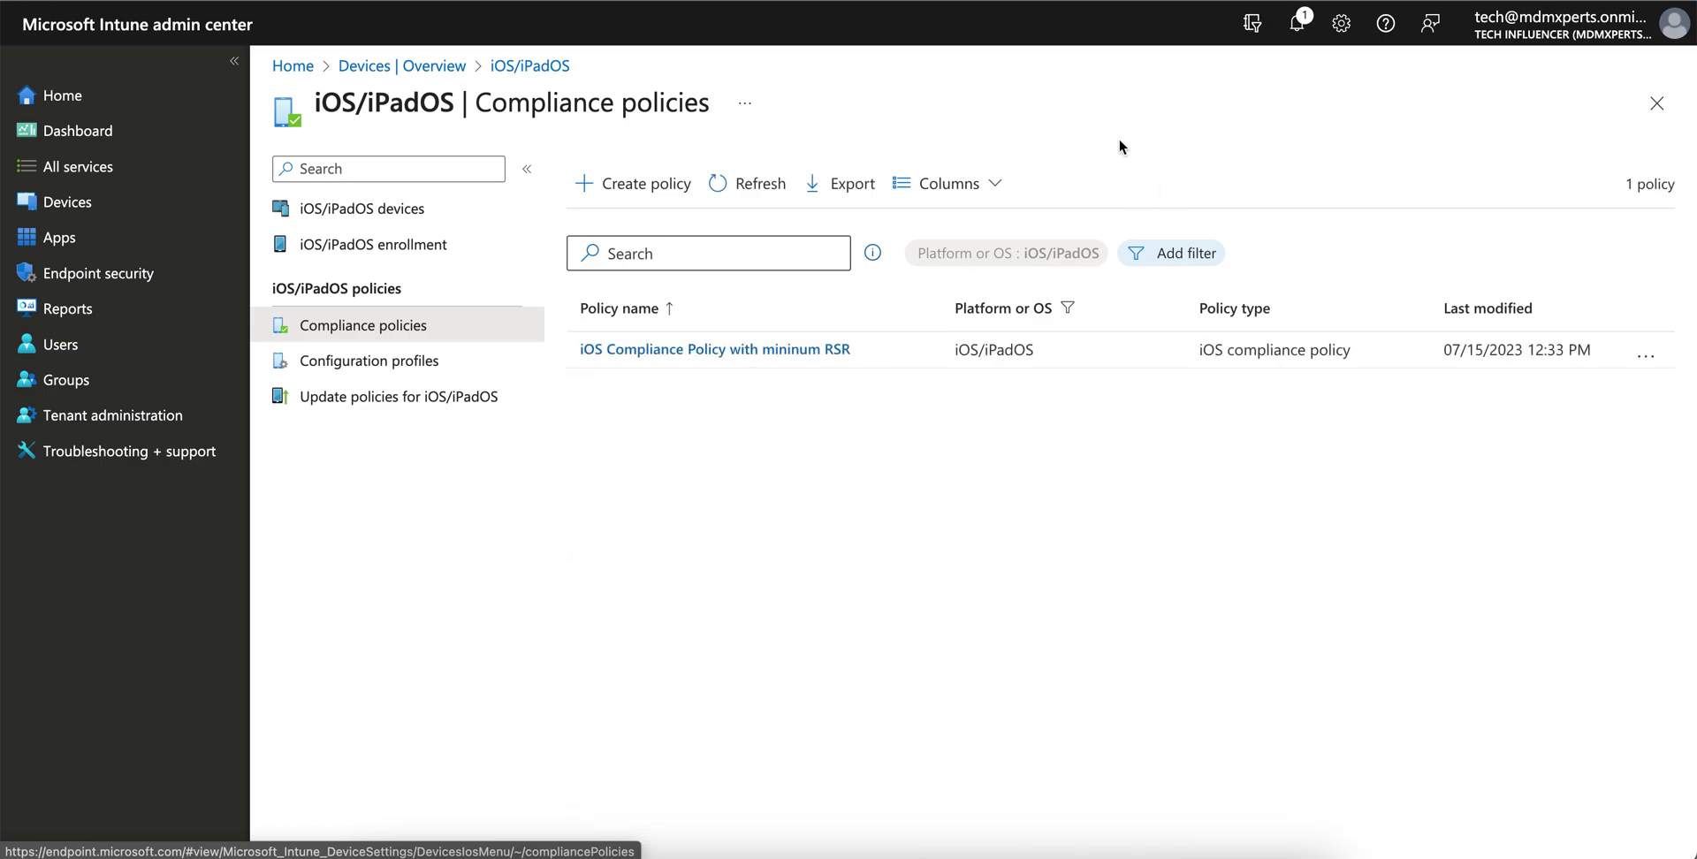
left_click(754, 350)
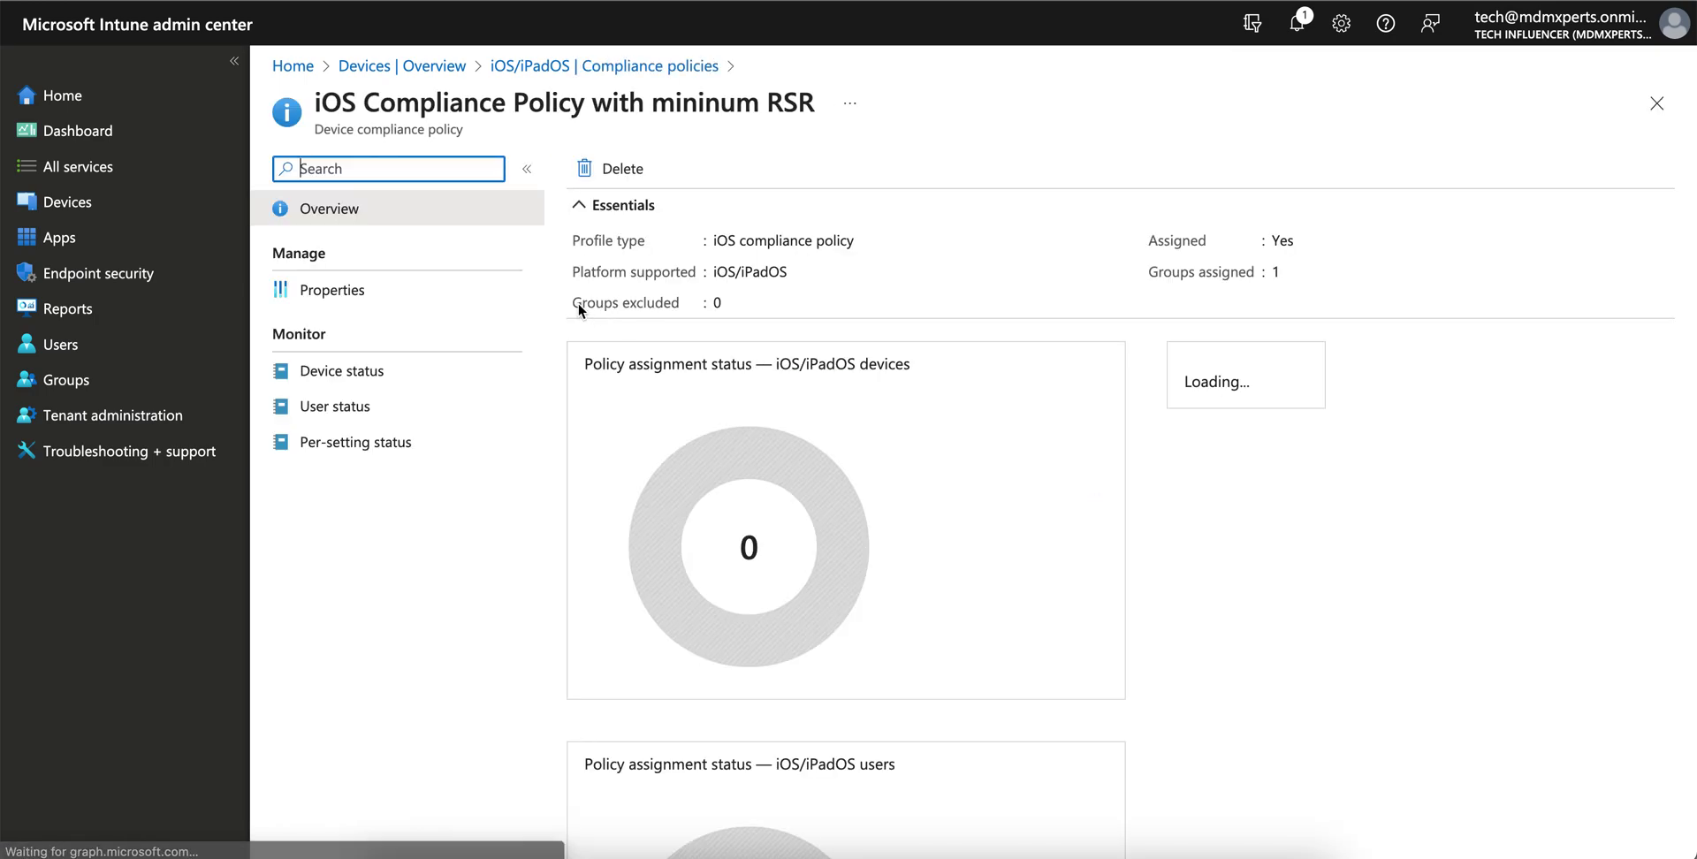
left_click(438, 294)
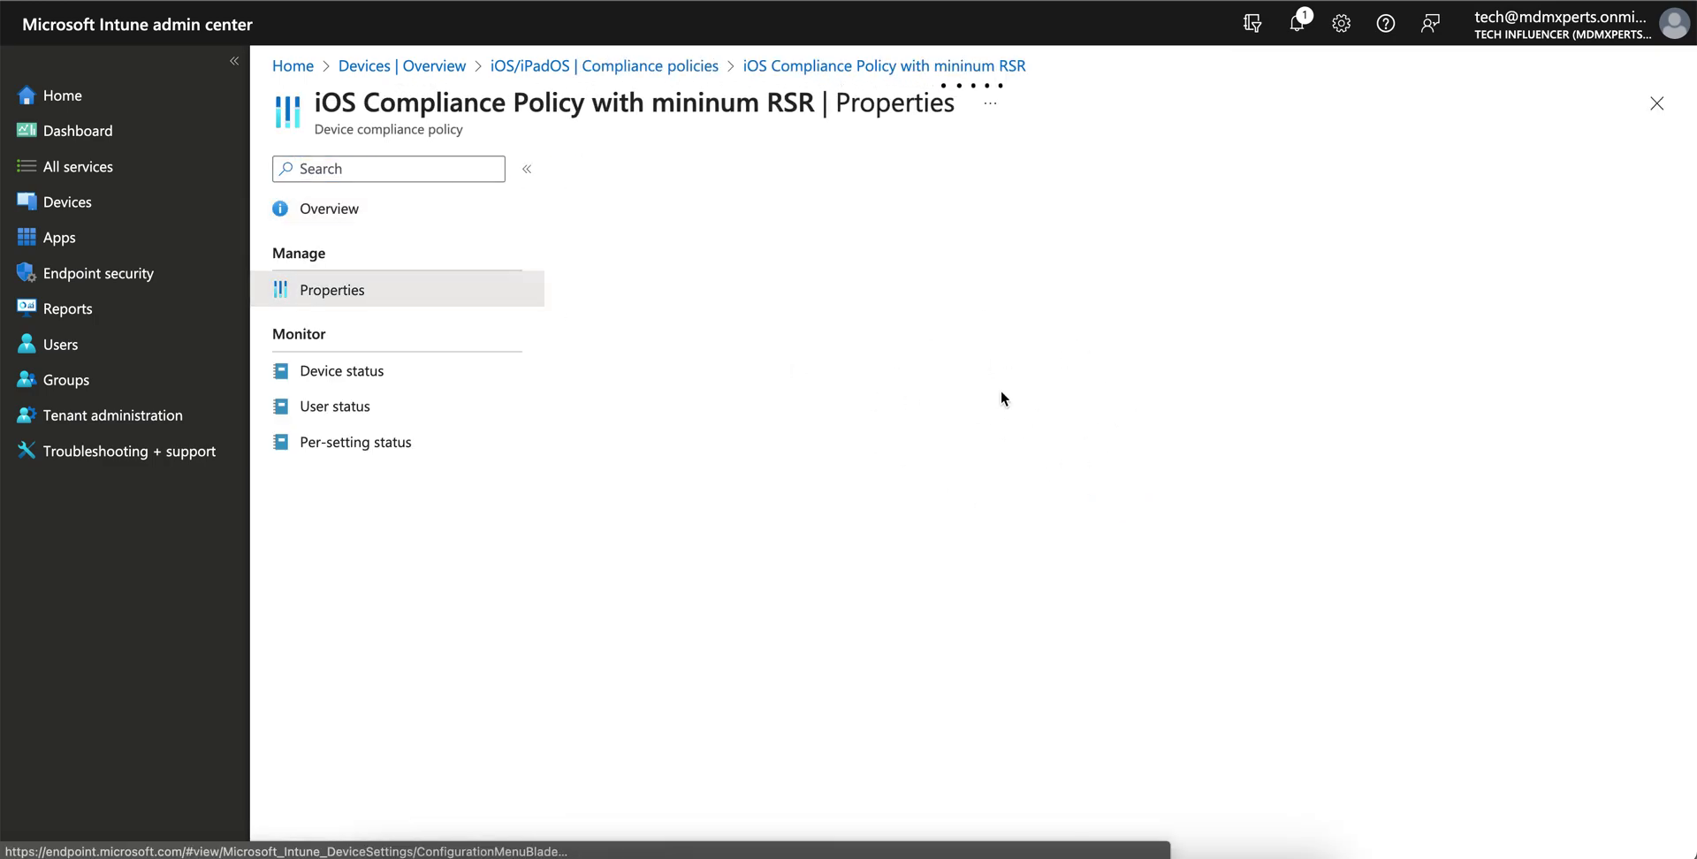
- Review the minimum OS version and minimum OS build version under the policy's compliance settings
double_click(862, 480)
left_click(874, 480)
left_click_drag(875, 480, 804, 481)
left_click_drag(698, 480, 576, 480)
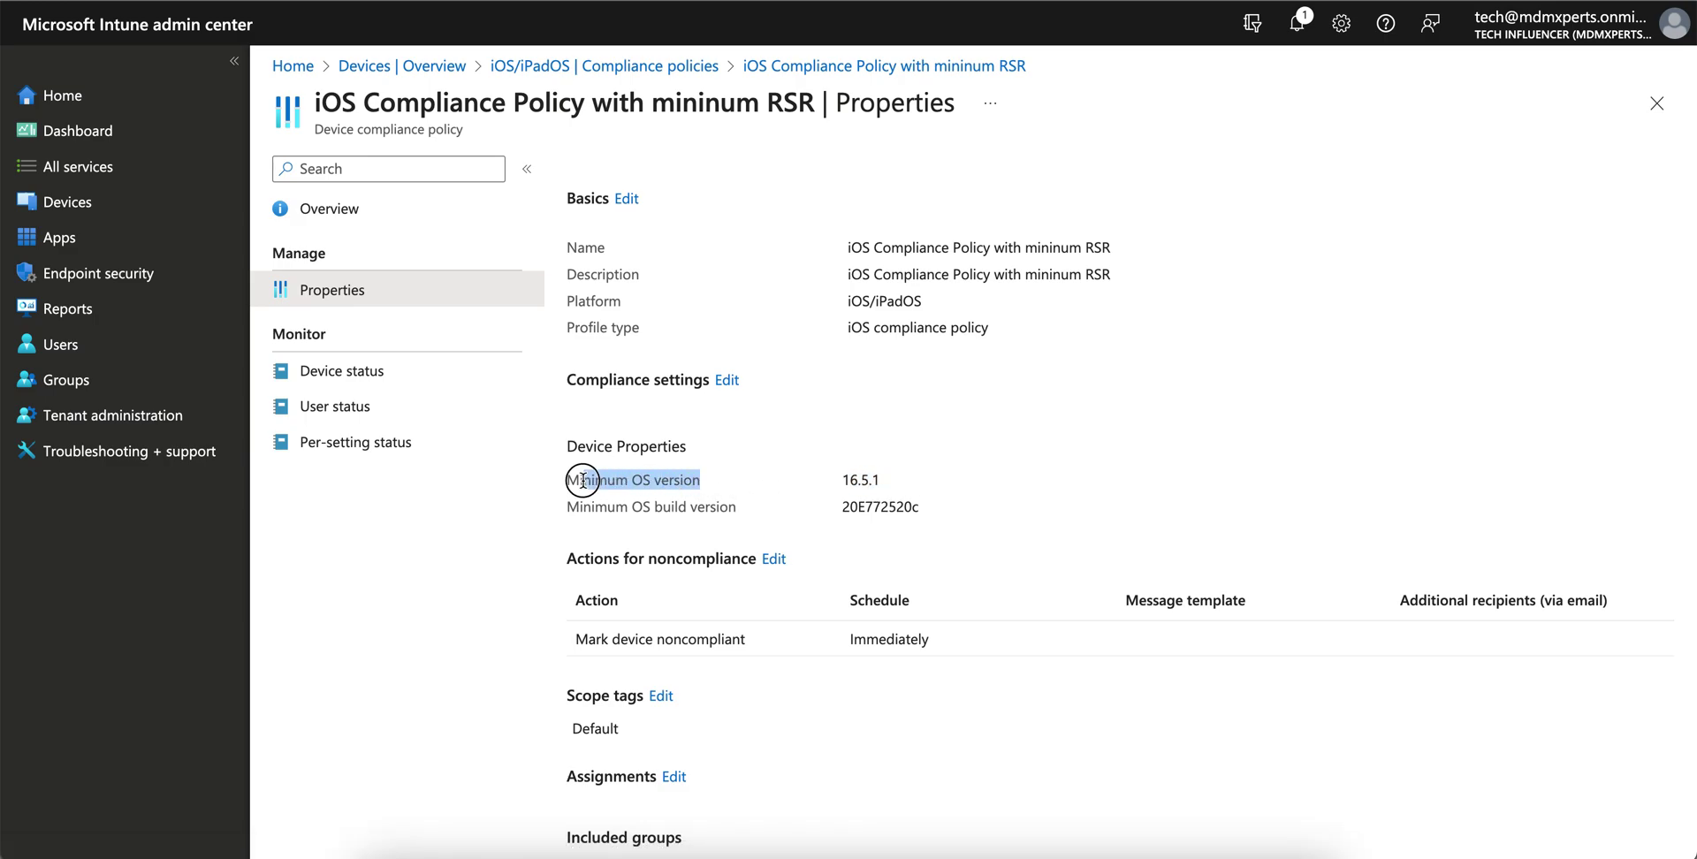
left_click(902, 481)
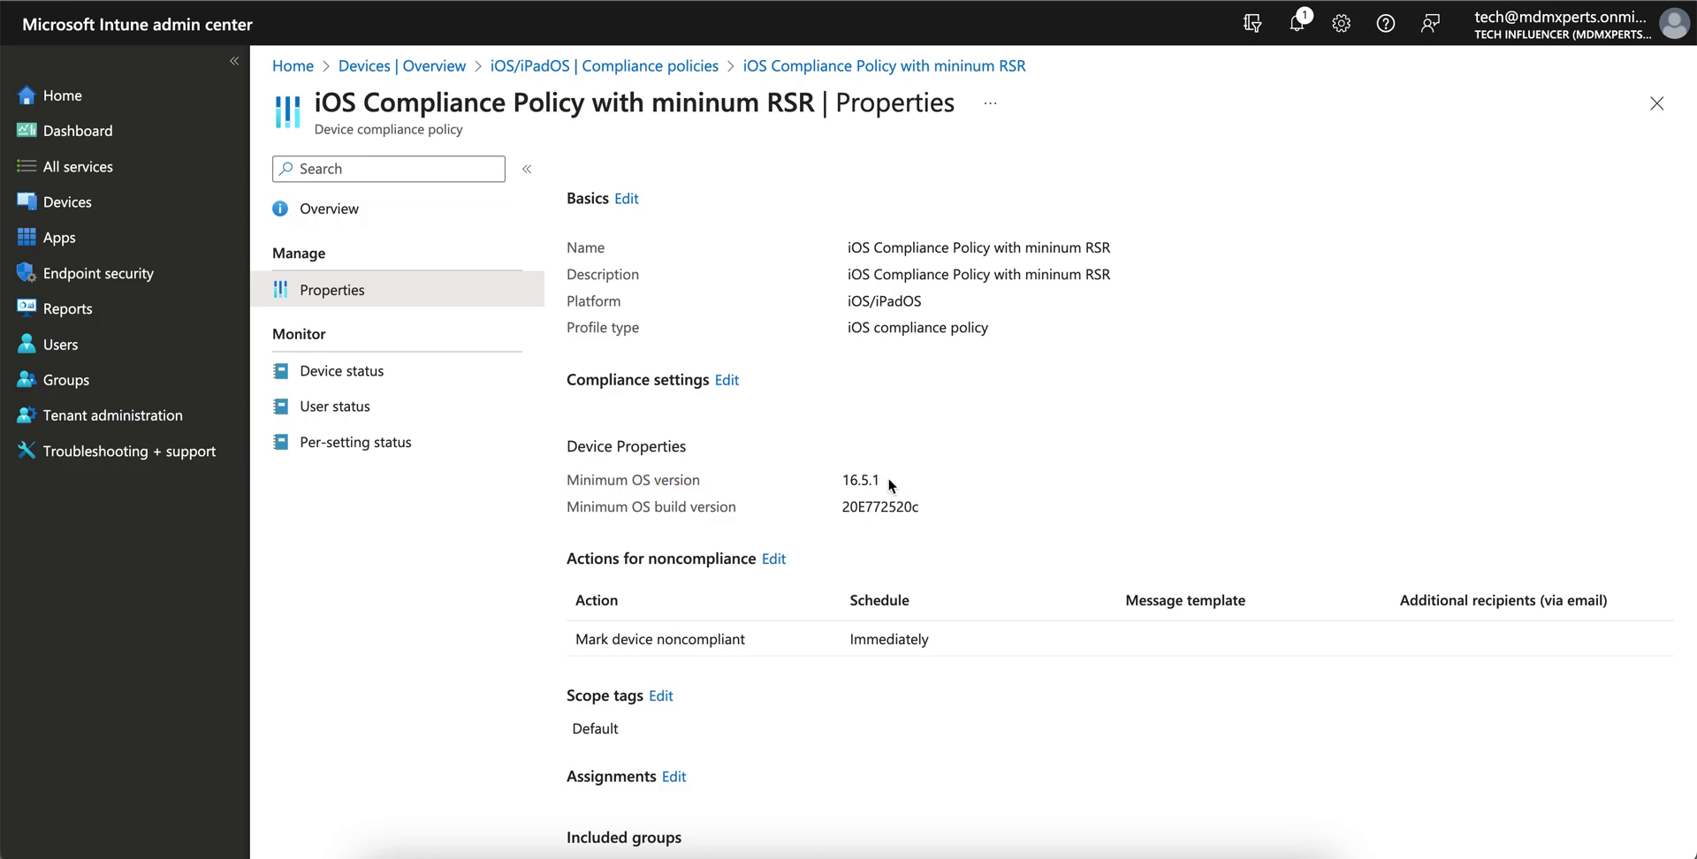
left_click_drag(957, 513, 811, 507)
left_click(993, 444)
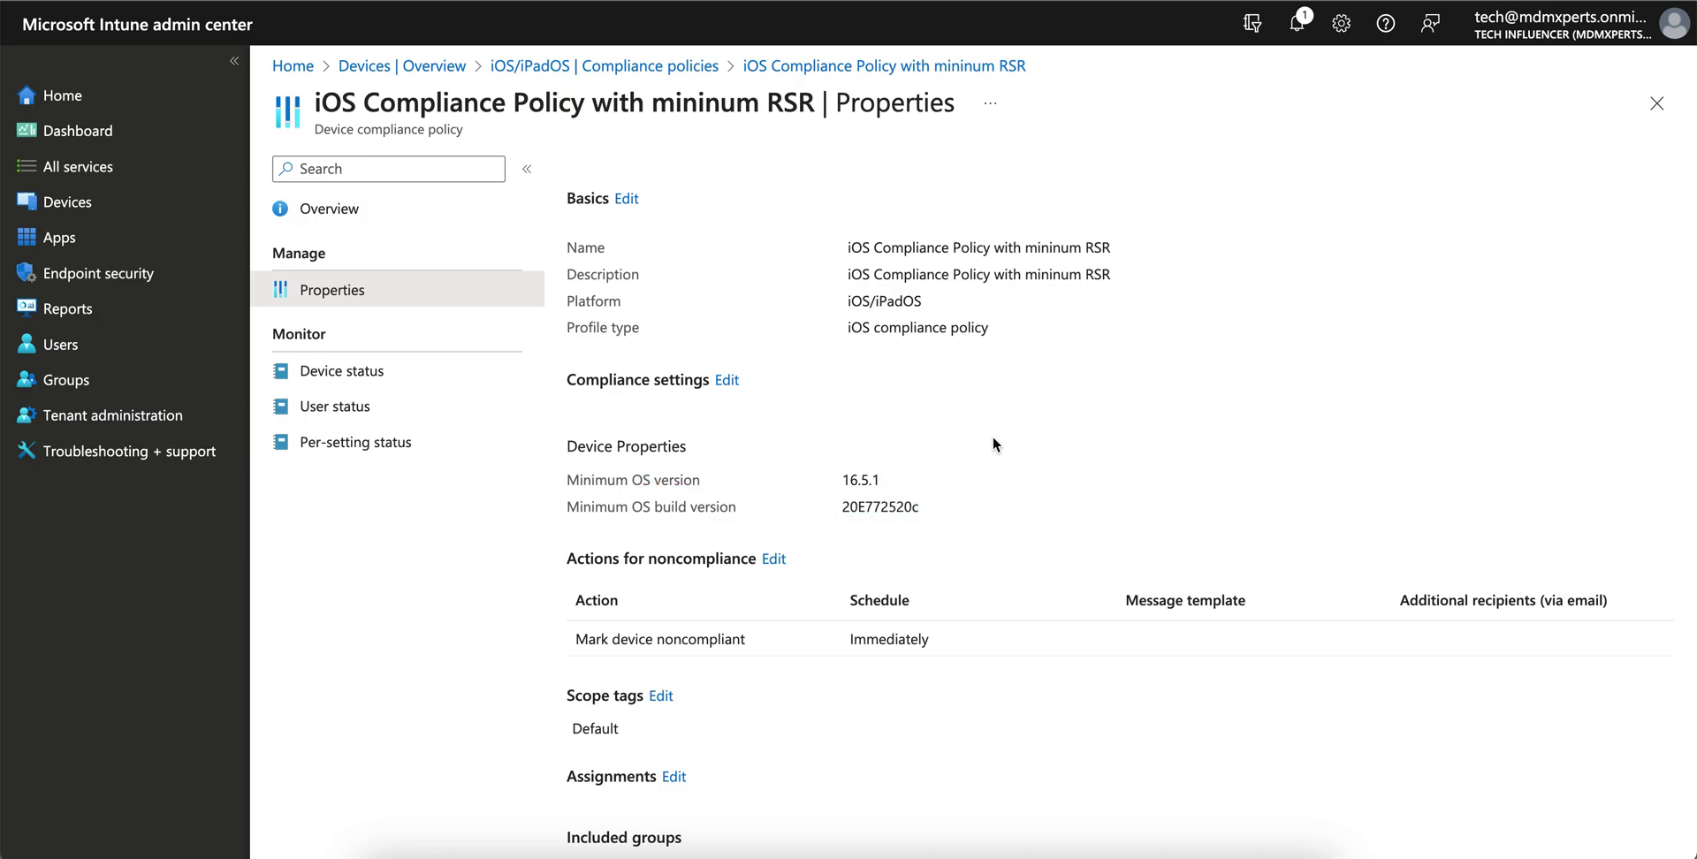